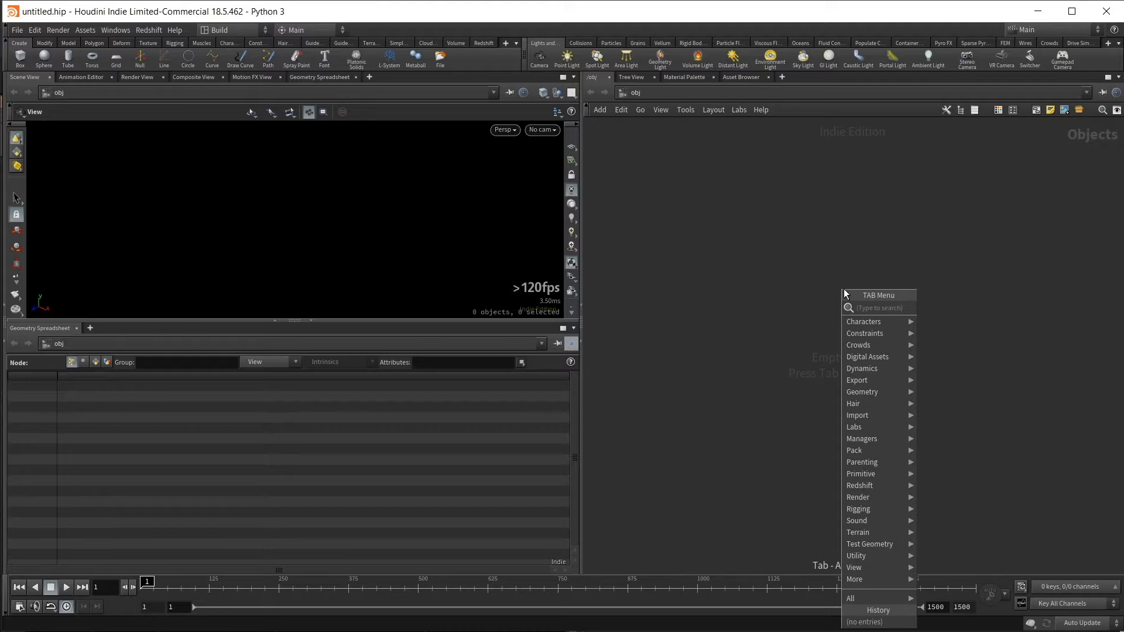
- Add a geometry object to the scene network and go inside it
{"action": "type", "text": "geo"}
{"action": "key", "text": "Return"}
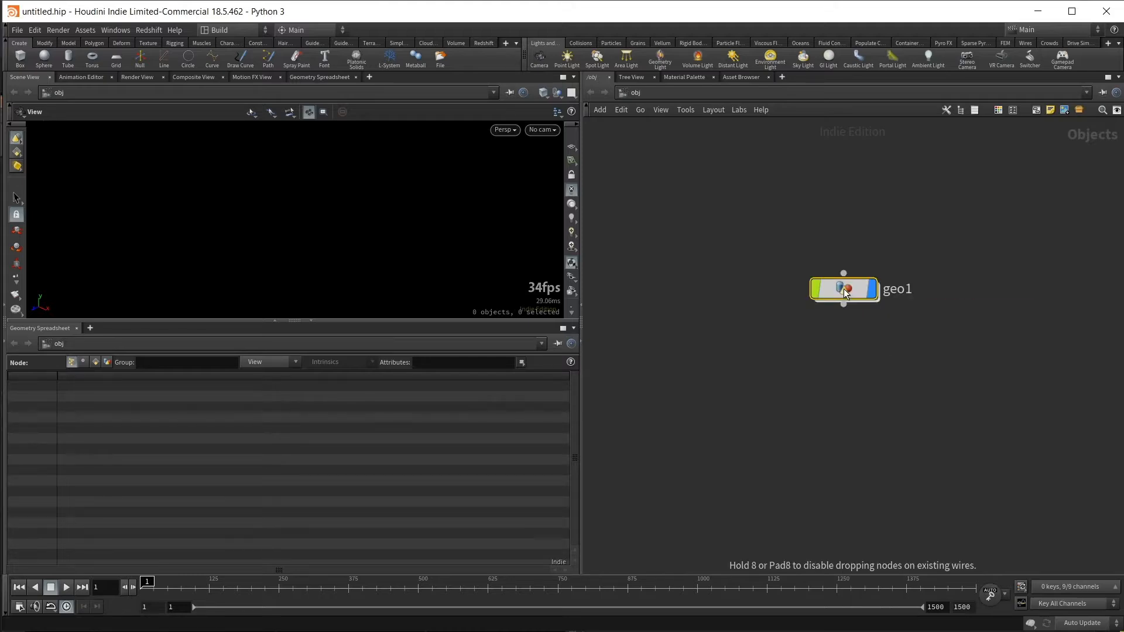
{"action": "left_click", "coordinate": [844, 289]}
{"action": "double_click", "coordinate": [852, 289]}
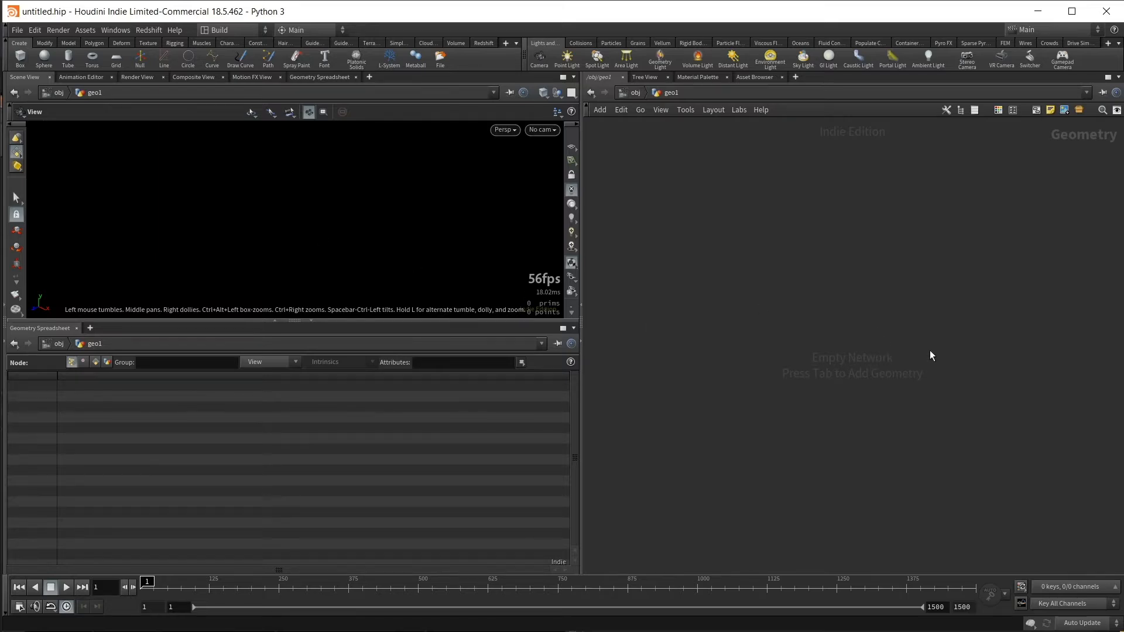
- Add a Grid node to the empty geometry network and place it near the middle
{"action": "key", "text": "Tab"}
{"action": "type", "text": "grid"}
{"action": "key", "text": "Return"}
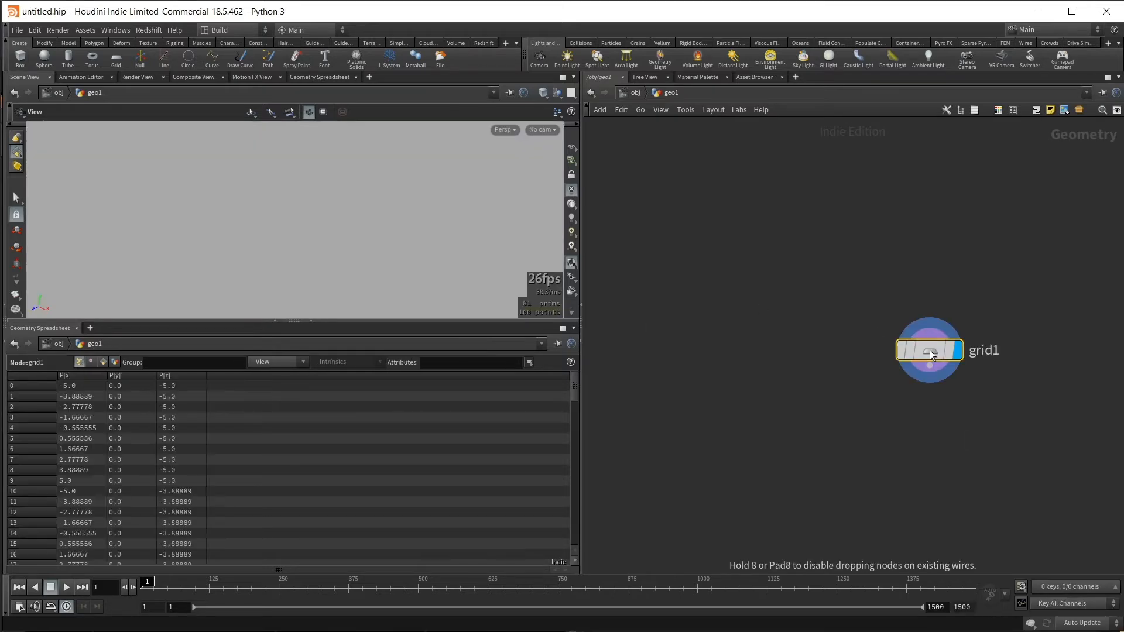
{"action": "left_click_drag", "start_coordinate": [929, 350], "coordinate": [882, 350]}
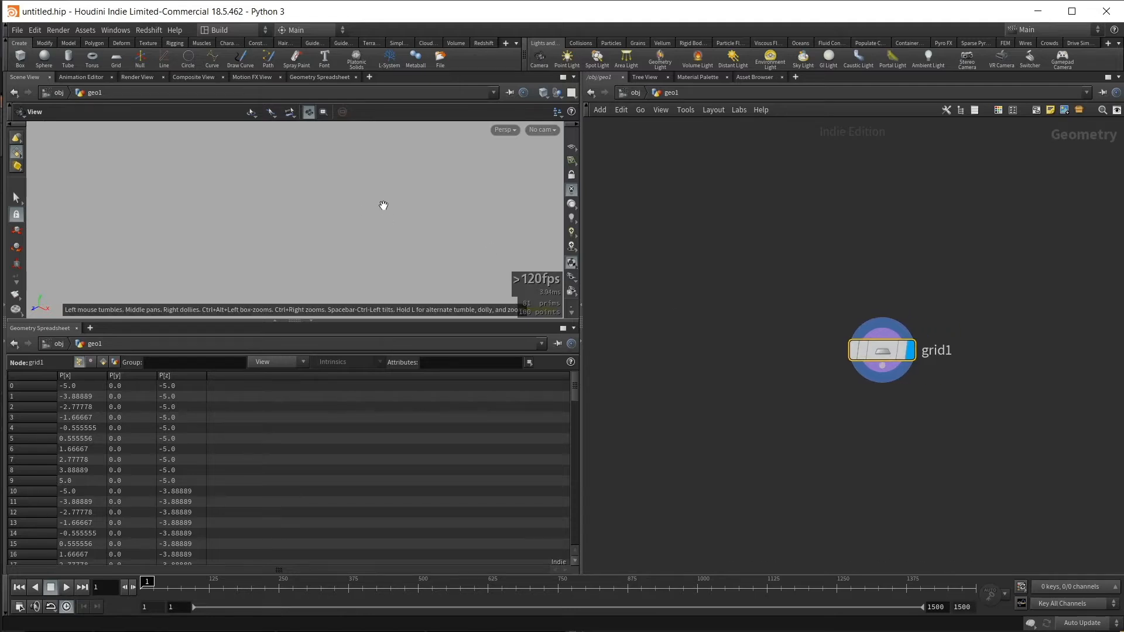
{"action": "scroll", "coordinate": [368, 218], "scroll_direction": "down", "scroll_amount": 2}
{"action": "right_click_drag", "start_coordinate": [368, 217], "coordinate": [206, 198]}
{"action": "middle_click_drag", "start_coordinate": [311, 217], "coordinate": [225, 190]}
{"action": "left_click_drag", "start_coordinate": [308, 194], "coordinate": [275, 202]}
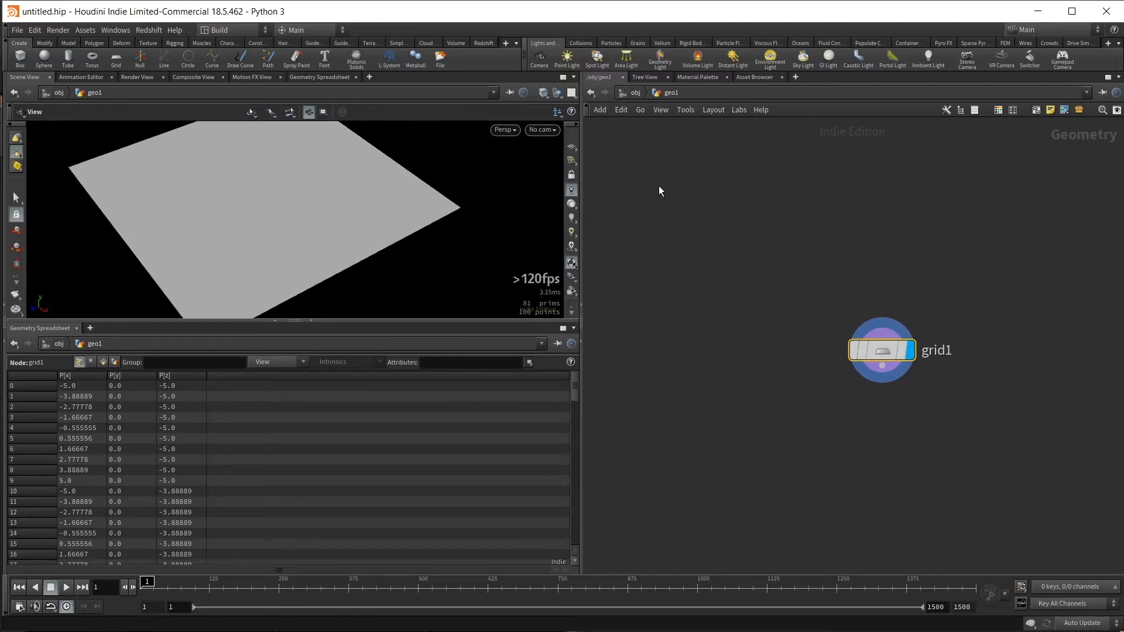
{"action": "left_click_drag", "start_coordinate": [713, 207], "coordinate": [974, 405]}
{"action": "left_click_drag", "start_coordinate": [893, 359], "coordinate": [804, 336]}
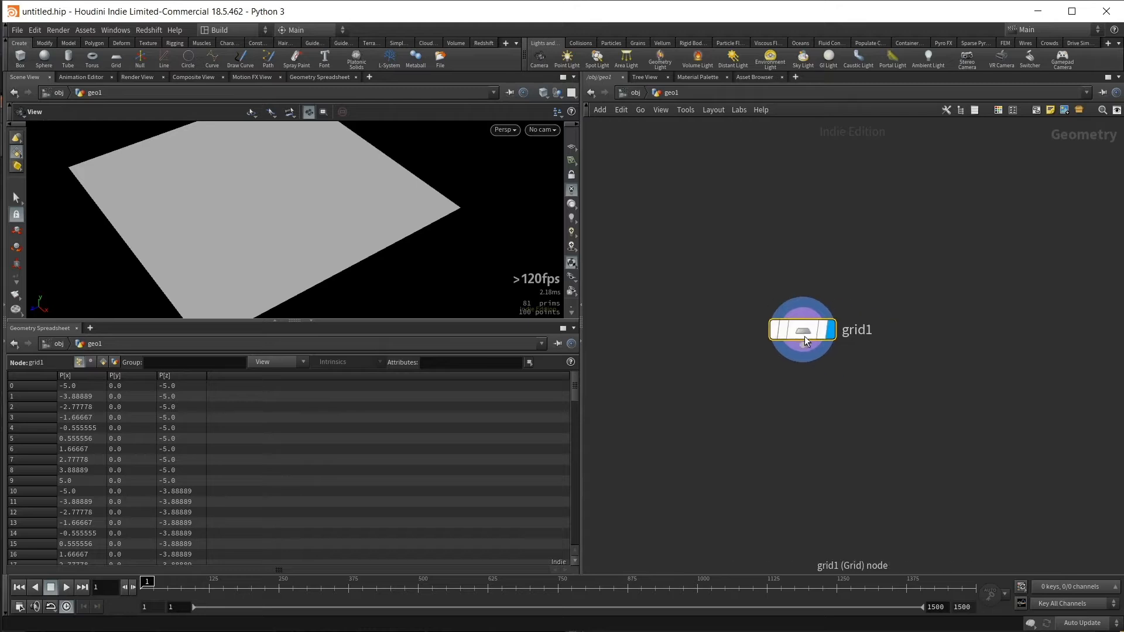
- Show the grid node's parameters and set its size to 4 by 40
{"action": "key", "text": "p"}
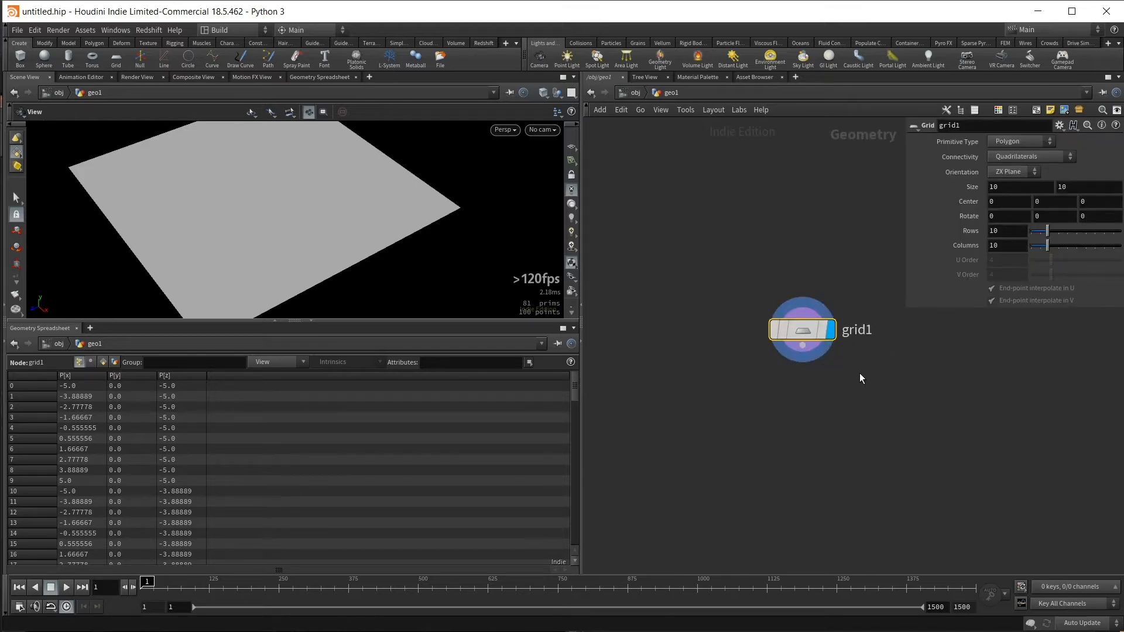
{"action": "middle_click_drag", "start_coordinate": [860, 252], "coordinate": [826, 283]}
{"action": "left_click_drag", "start_coordinate": [1015, 187], "coordinate": [944, 181]}
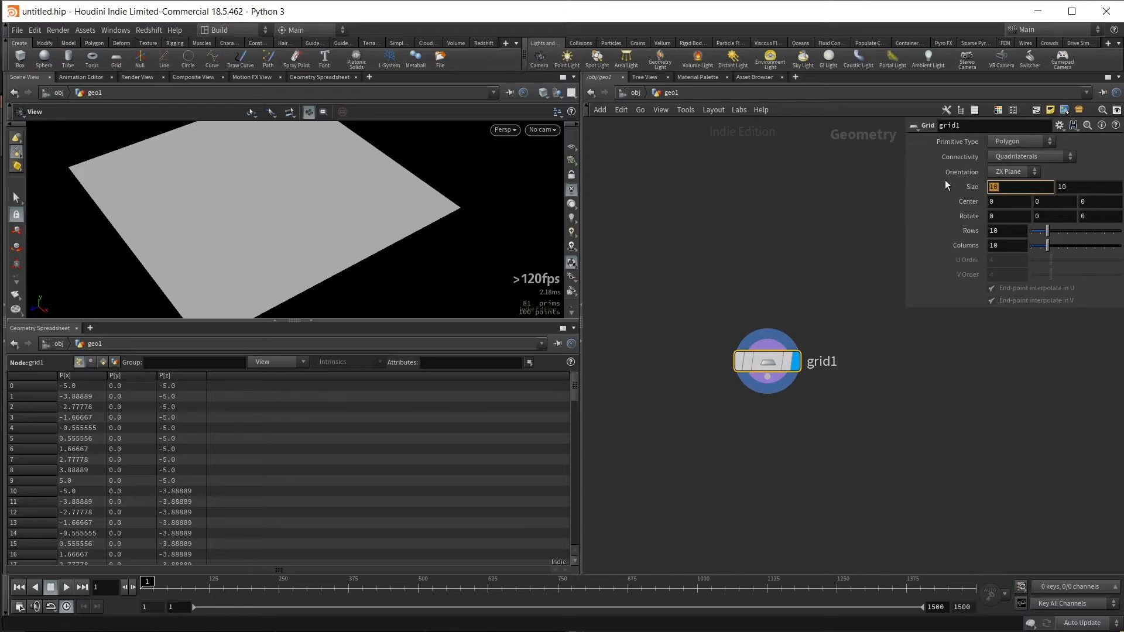
{"action": "type", "text": "4"}
{"action": "key", "text": "Tab"}
{"action": "type", "text": "40"}
{"action": "key", "text": "Return"}
- Switch the viewport to shaded display with wireframe lines over the grid surface
{"action": "mouse_move", "coordinate": [231, 286]}
{"action": "left_mouse_down"}
{"action": "mouse_move", "coordinate": [102, 228]}
{"action": "mouse_move", "coordinate": [274, 240]}
{"action": "mouse_move", "coordinate": [313, 216]}
{"action": "mouse_move", "coordinate": [243, 220]}
{"action": "mouse_move", "coordinate": [301, 231]}
{"action": "mouse_move", "coordinate": [269, 244]}
{"action": "mouse_move", "coordinate": [374, 246]}
{"action": "left_mouse_up"}
{"action": "key", "text": "w"}
{"action": "key", "text": "w"}
{"action": "key", "text": "shift+w"}
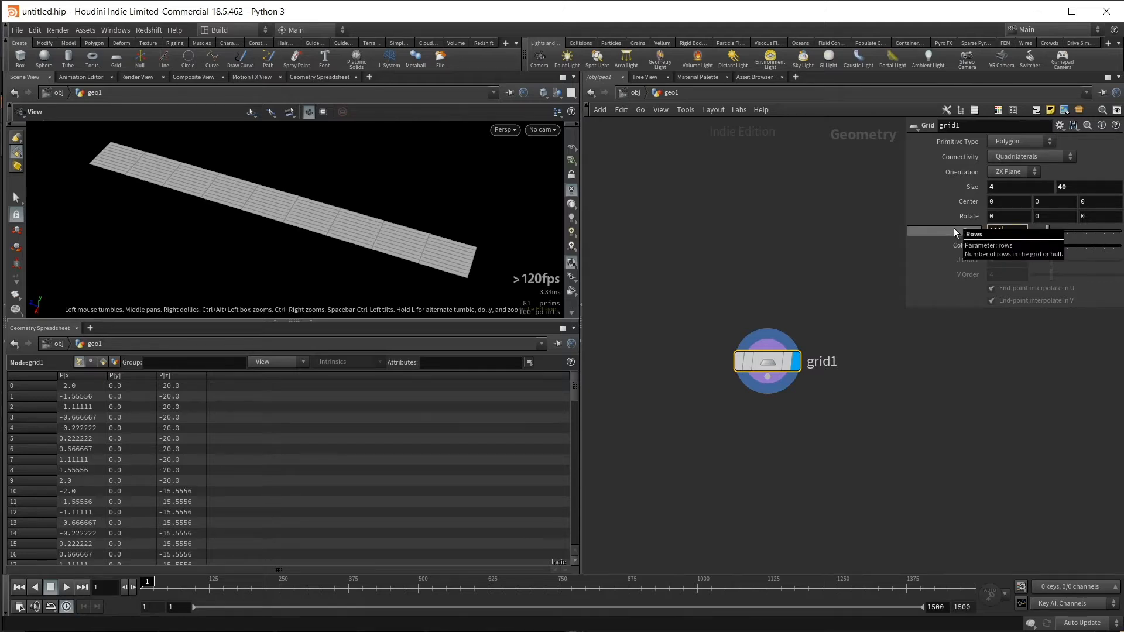
- Set the grid to 100 rows and 2 columns
{"action": "key", "text": "Return"}
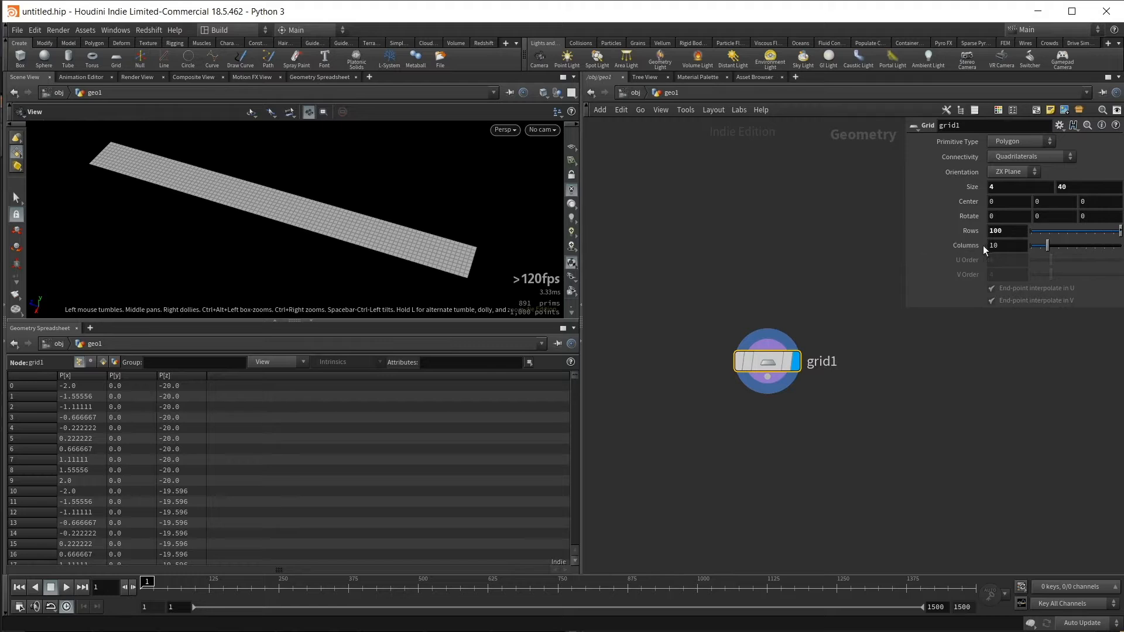
{"action": "left_click_drag", "start_coordinate": [1004, 246], "coordinate": [931, 240]}
{"action": "type", "text": "2"}
{"action": "key", "text": "Return"}
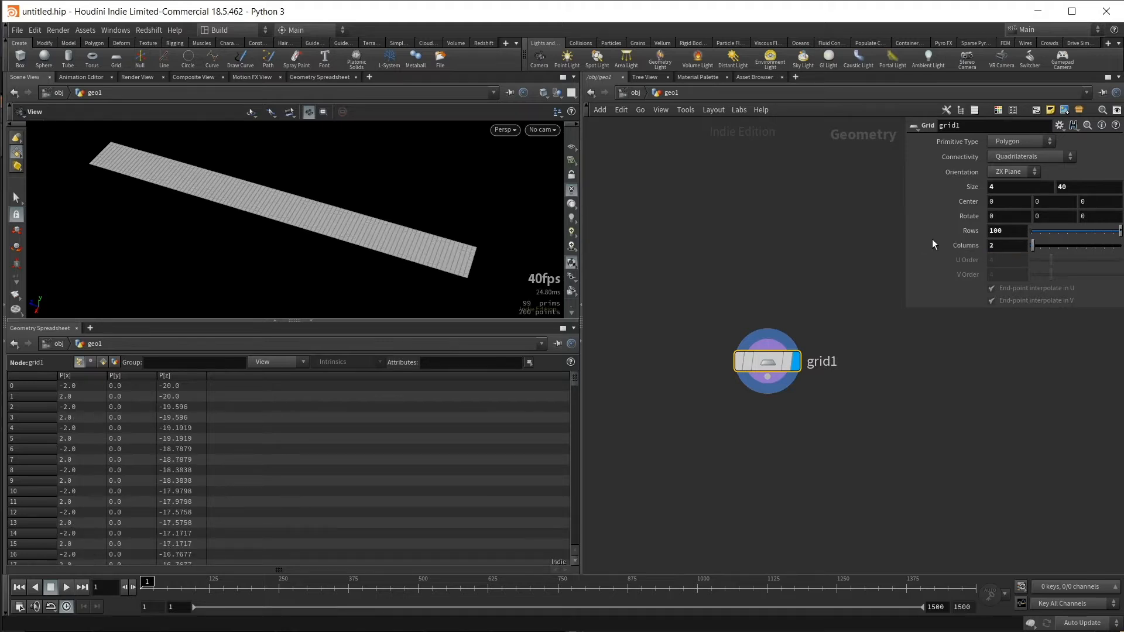
- Add a PolyExtrude node below the grid, connected to its output, and make it the displayed node
{"action": "left_click_drag", "start_coordinate": [341, 239], "coordinate": [351, 250]}
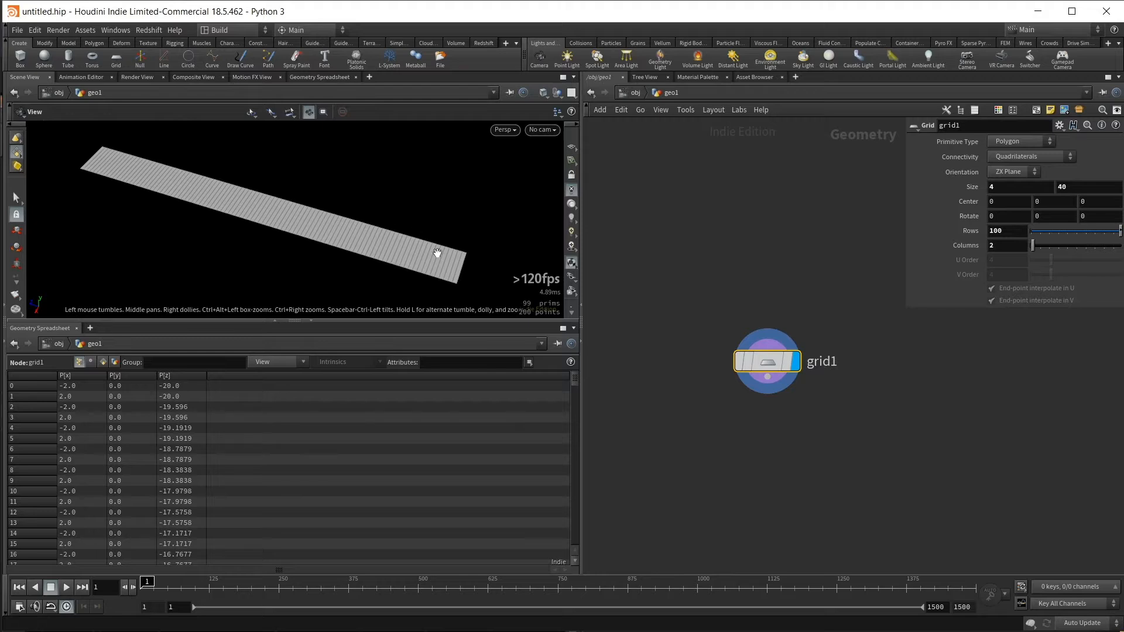
{"action": "middle_click_drag", "start_coordinate": [471, 257], "coordinate": [467, 261]}
{"action": "middle_click_drag", "start_coordinate": [775, 421], "coordinate": [822, 385]}
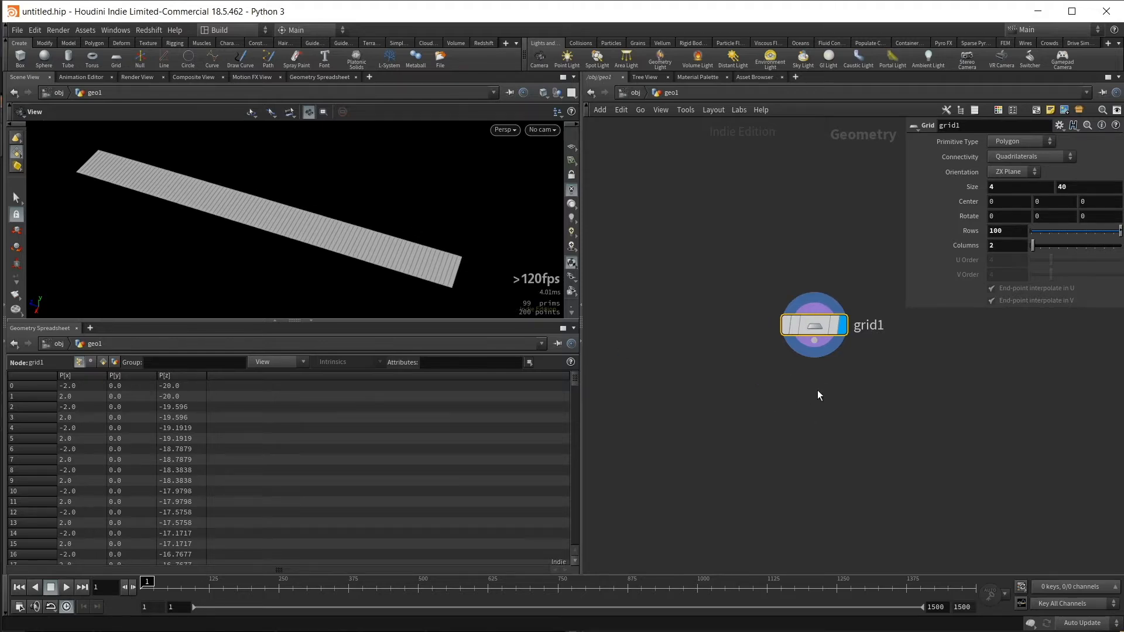
{"action": "left_click_drag", "start_coordinate": [343, 204], "coordinate": [363, 172]}
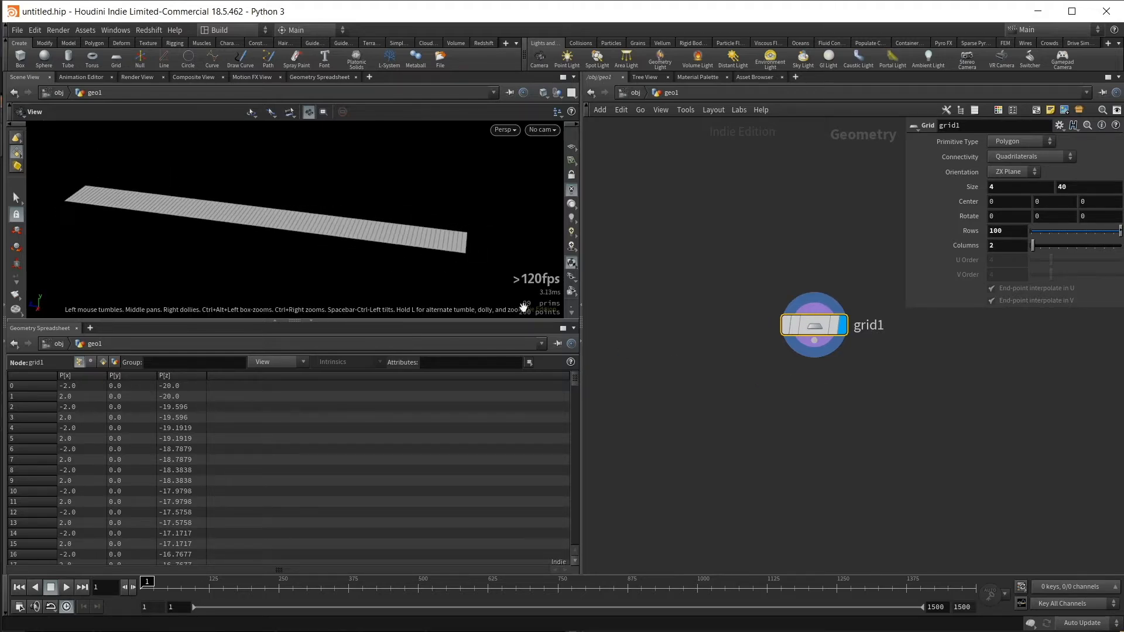
{"action": "key", "text": "Tab"}
{"action": "type", "text": "po"}
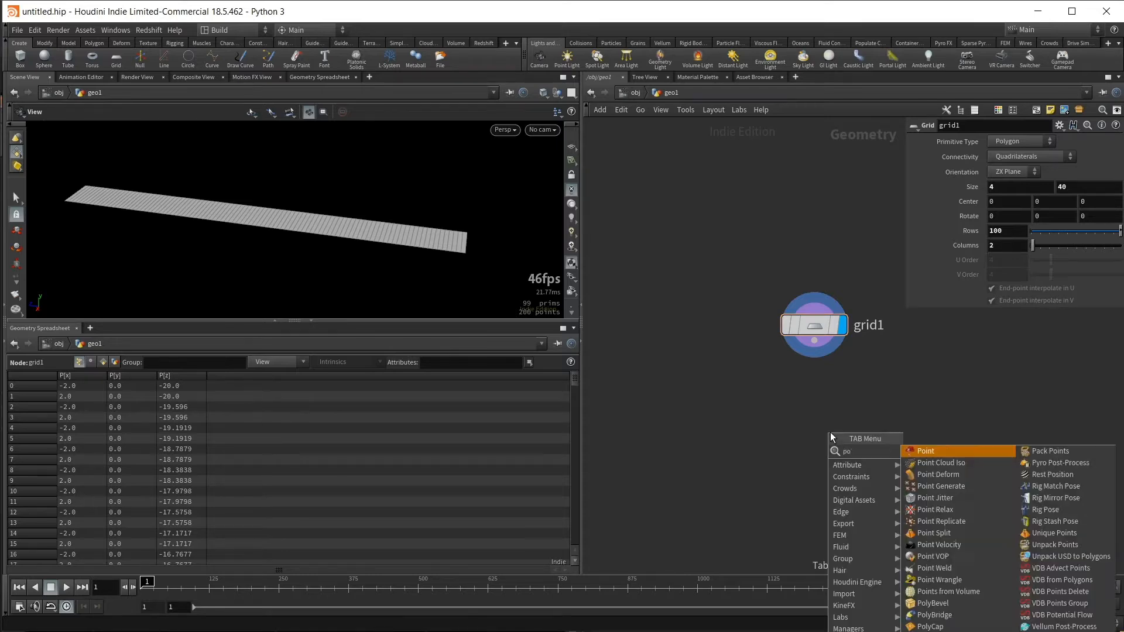
{"action": "type", "text": "ly"}
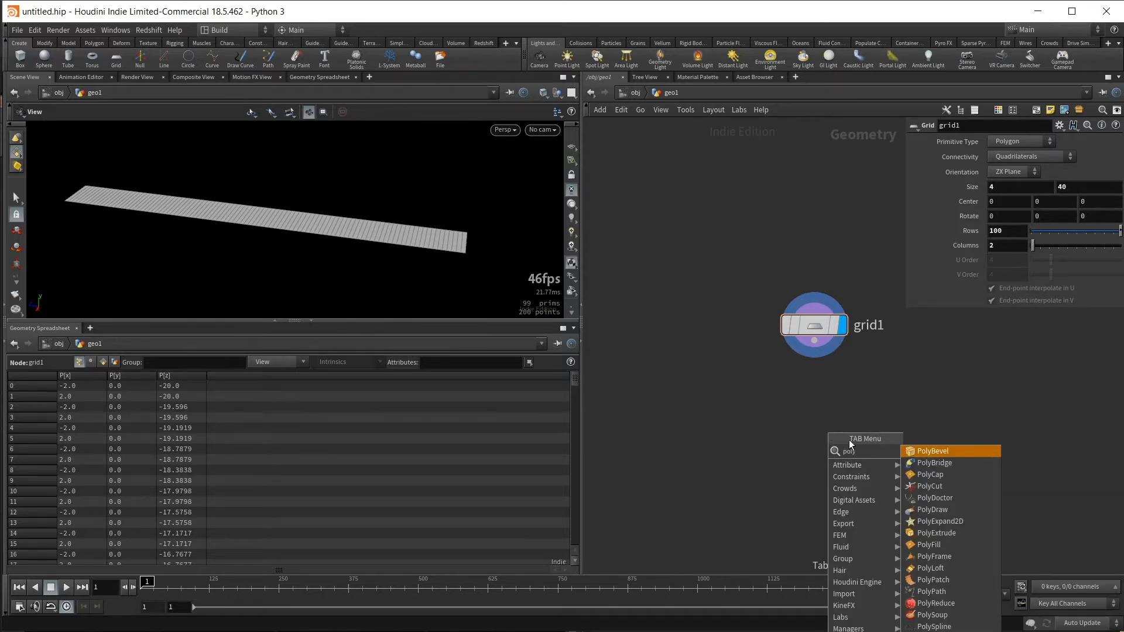
{"action": "type", "text": "e"}
{"action": "left_click", "coordinate": [950, 452]}
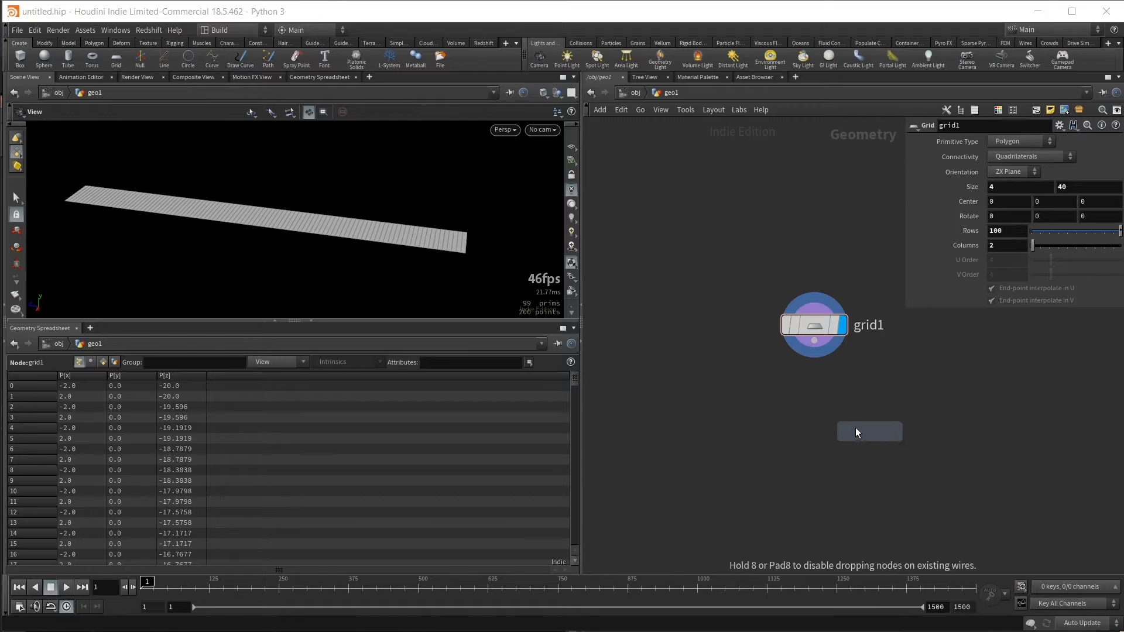
{"action": "left_click", "coordinate": [818, 422]}
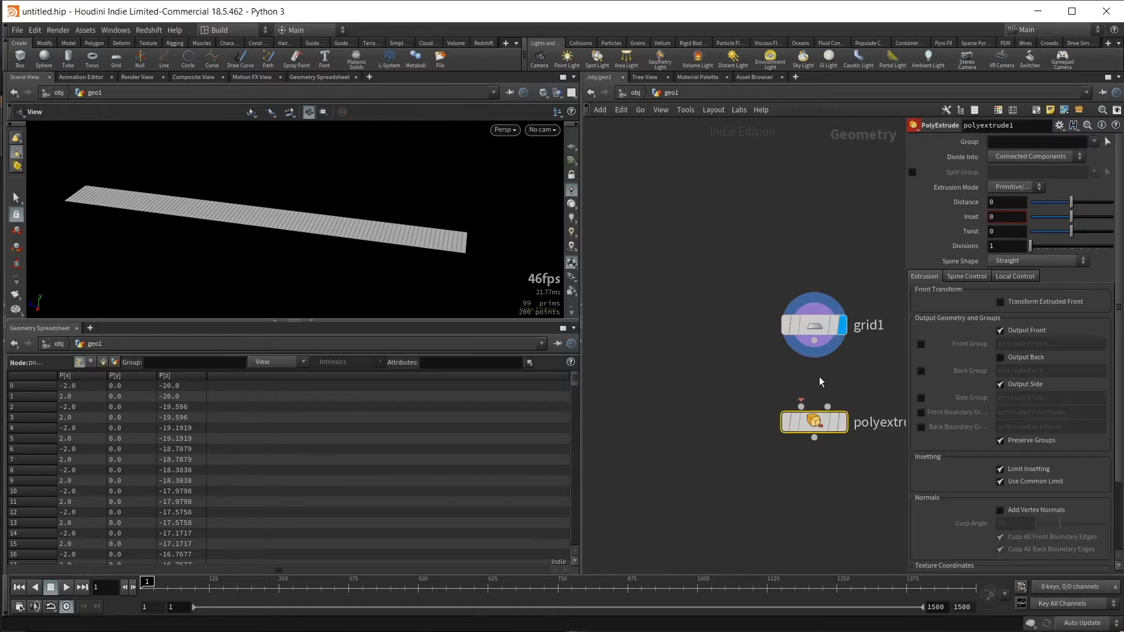
{"action": "left_click", "coordinate": [843, 422]}
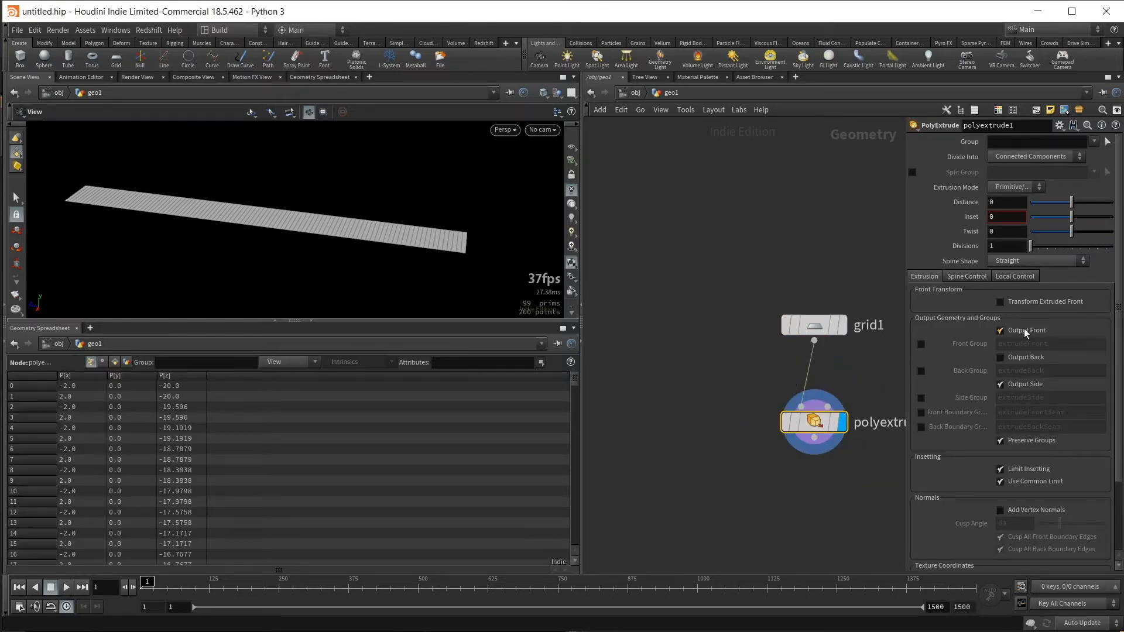
- Set the PolyExtrude distance to 0.7 and enable Output Back to close the underside of the strip
{"action": "left_click_drag", "start_coordinate": [731, 392], "coordinate": [902, 460]}
{"action": "mouse_move", "coordinate": [460, 214]}
{"action": "left_mouse_down"}
{"action": "mouse_move", "coordinate": [489, 153]}
{"action": "mouse_move", "coordinate": [654, 243]}
{"action": "mouse_move", "coordinate": [477, 206]}
{"action": "left_mouse_up"}
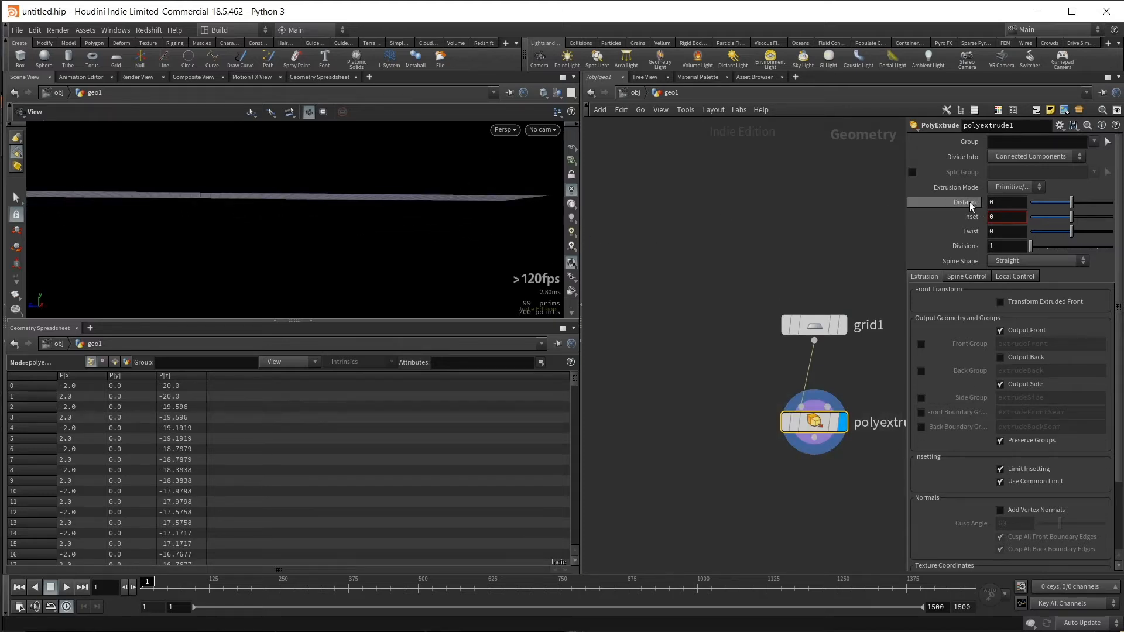
{"action": "left_click_drag", "start_coordinate": [1070, 202], "coordinate": [1100, 203]}
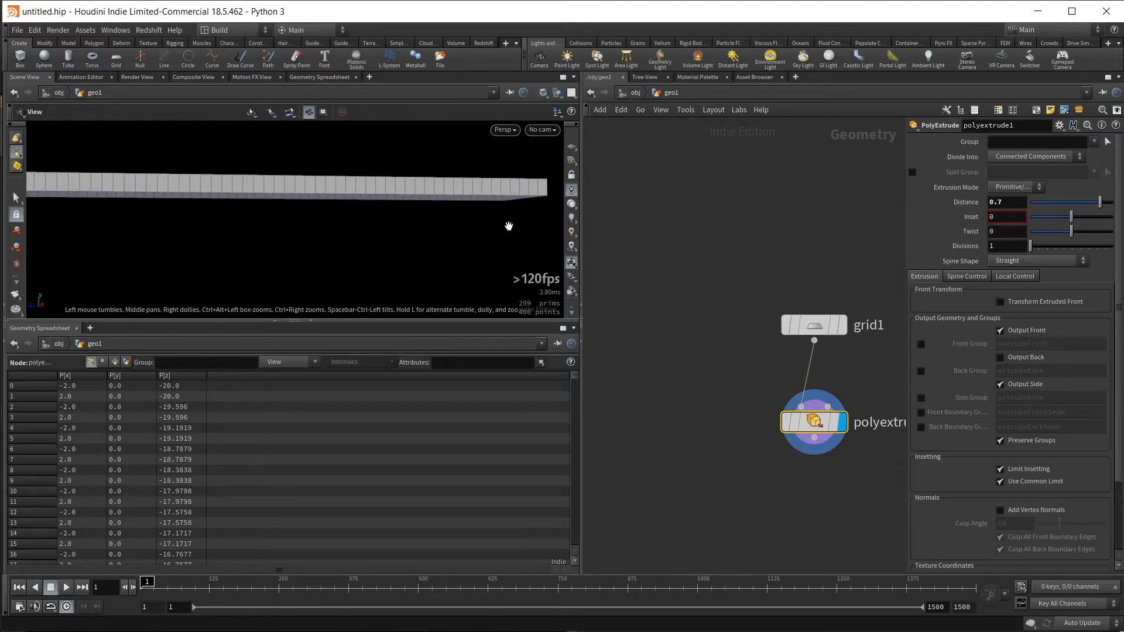
{"action": "left_click_drag", "start_coordinate": [507, 226], "coordinate": [532, 181]}
{"action": "left_click", "coordinate": [1014, 359]}
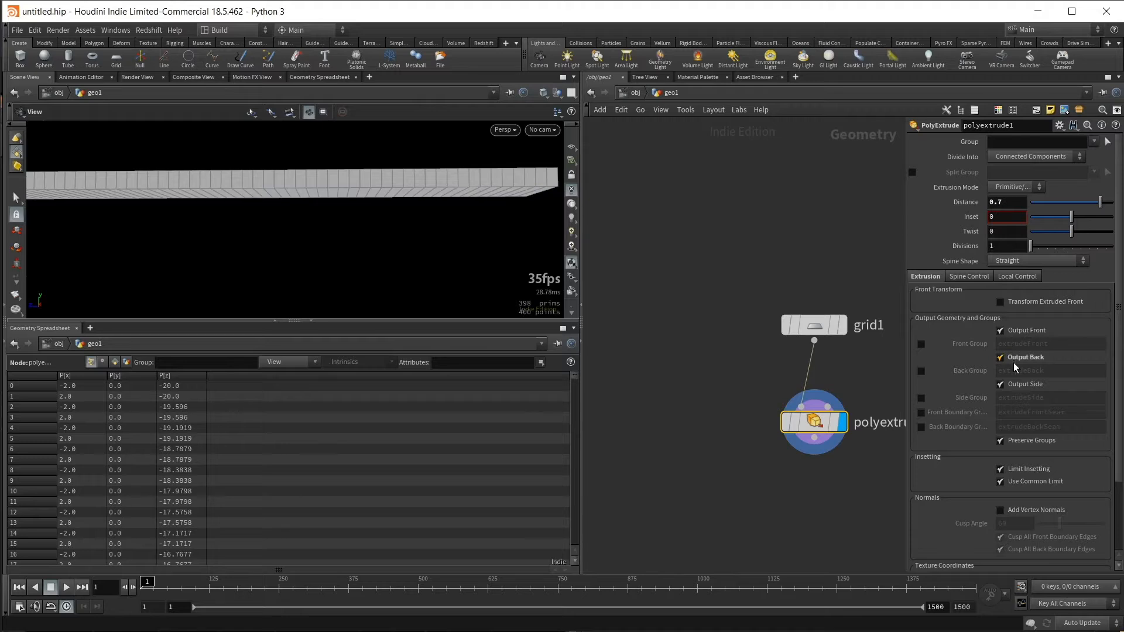
{"action": "left_click_drag", "start_coordinate": [234, 199], "coordinate": [384, 248]}
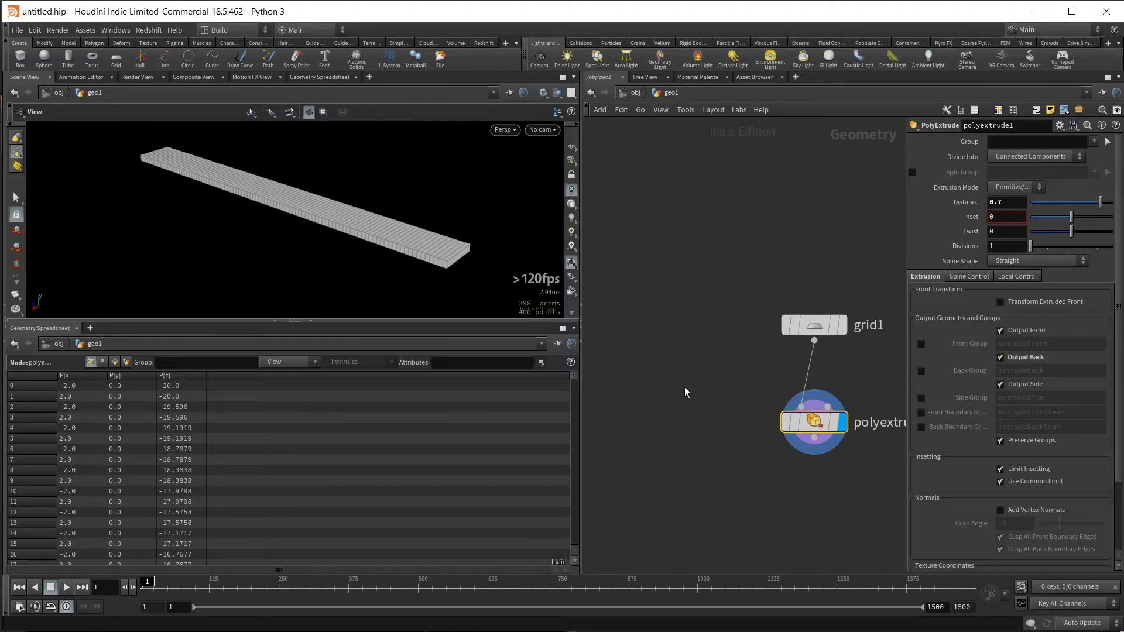
- Add a separate Line node to the network beside the grid node
{"action": "scroll", "coordinate": [682, 366], "scroll_direction": "down", "scroll_amount": 3}
{"action": "mouse_move", "coordinate": [682, 372]}
{"action": "middle_mouse_down"}
{"action": "mouse_move", "coordinate": [700, 381]}
{"action": "mouse_move", "coordinate": [678, 374]}
{"action": "middle_mouse_up"}
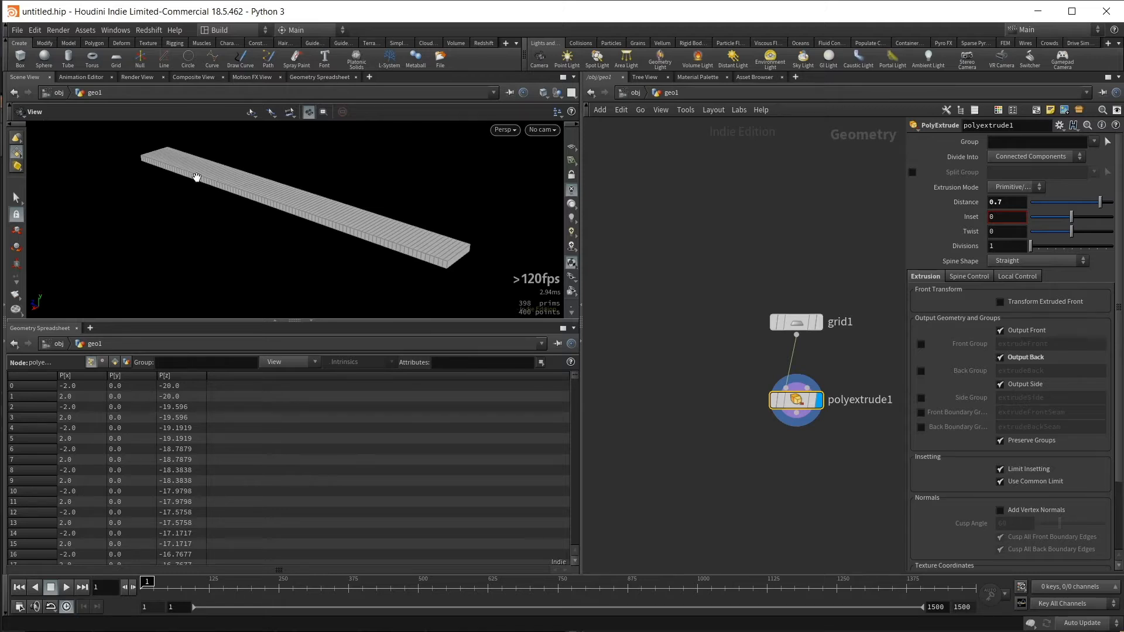
{"action": "scroll", "coordinate": [720, 336], "scroll_direction": "down", "scroll_amount": 2}
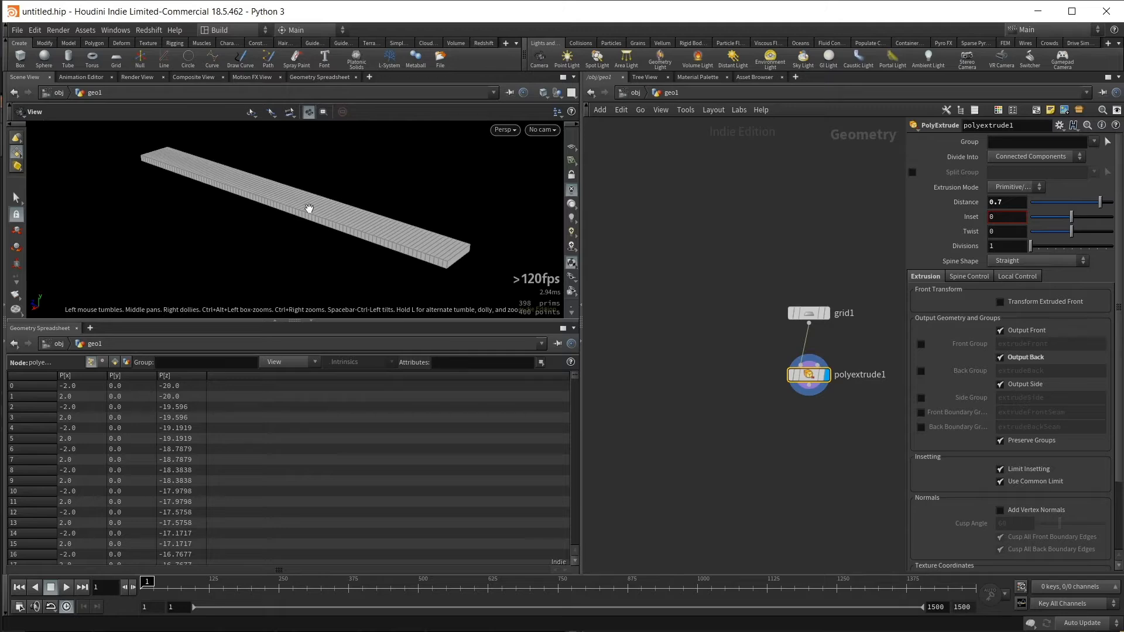
{"action": "middle_click_drag", "start_coordinate": [683, 320], "coordinate": [700, 319]}
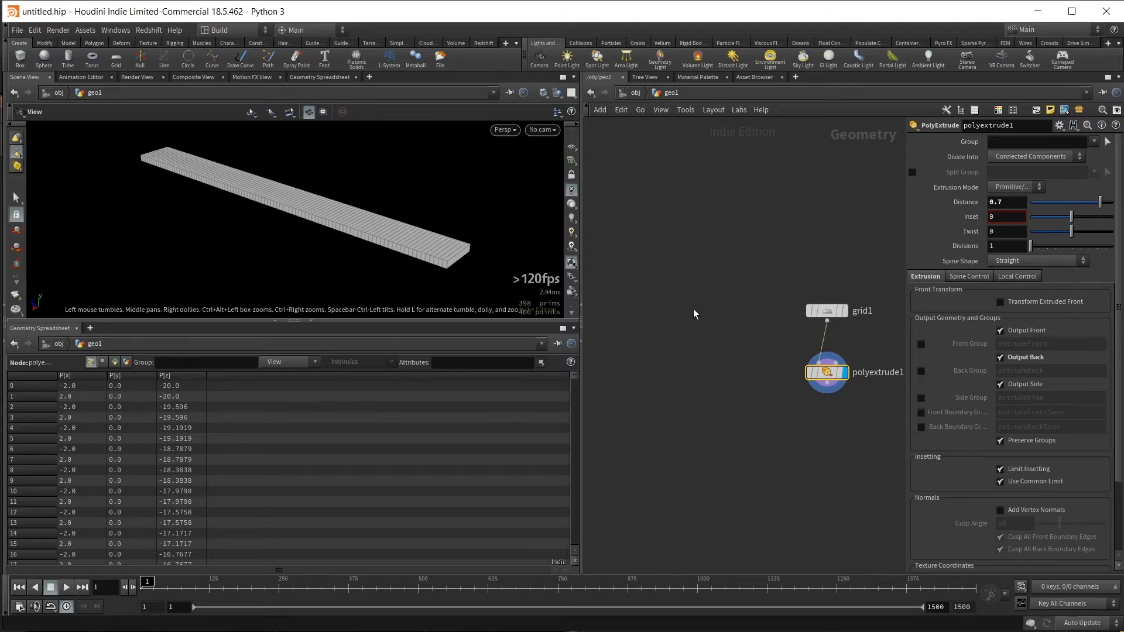
{"action": "key", "text": "Tab"}
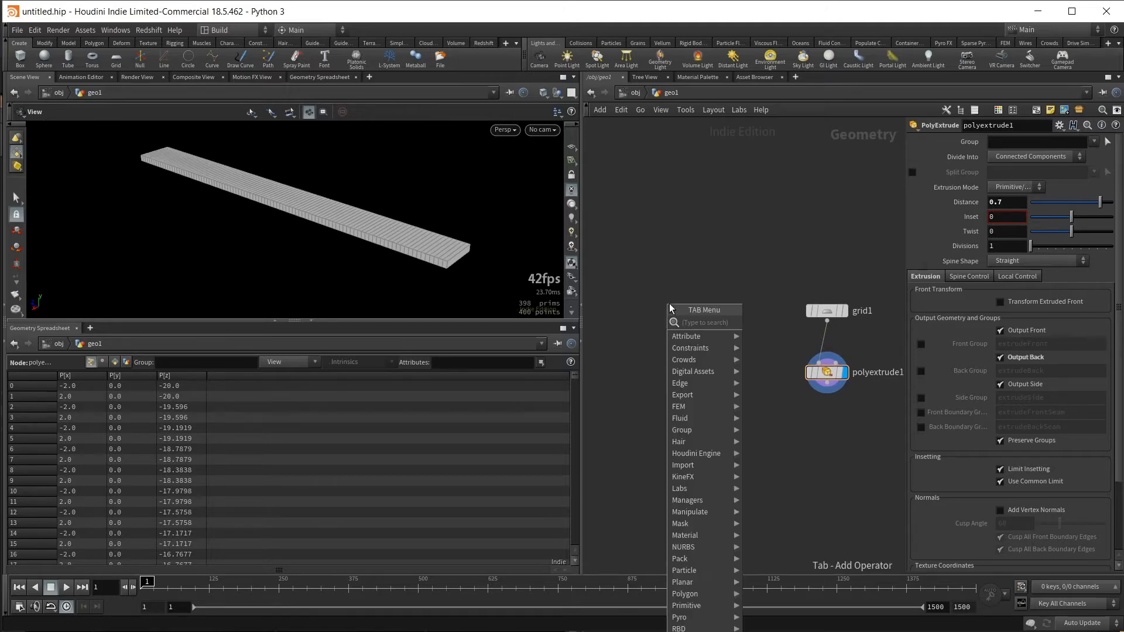
{"action": "type", "text": "line"}
{"action": "key", "text": "Return"}
{"action": "left_click", "coordinate": [665, 301]}
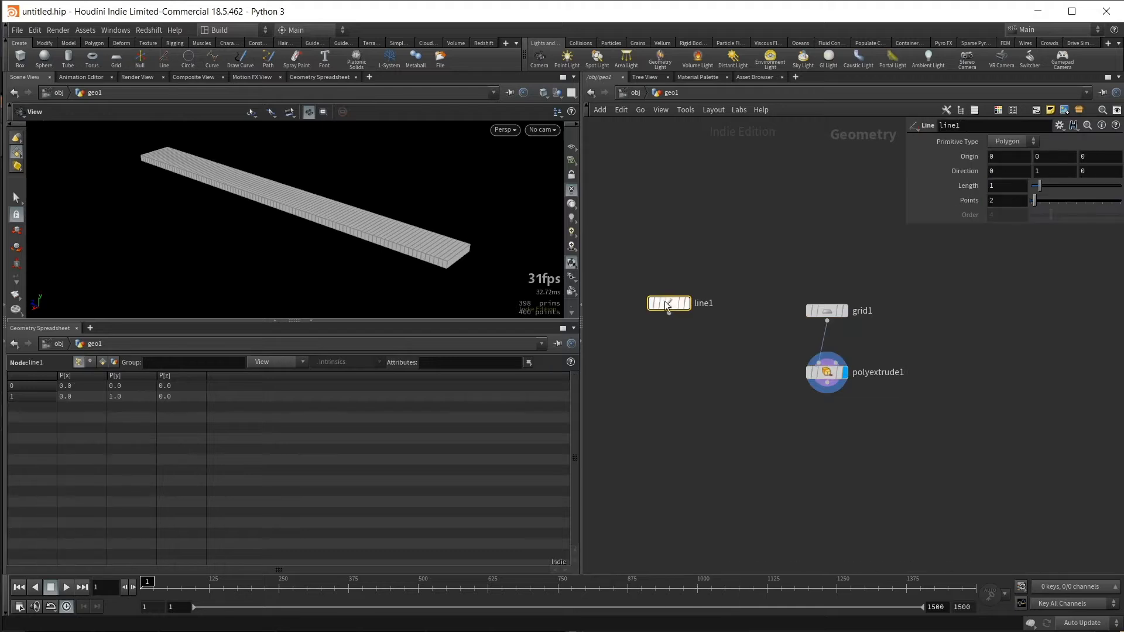
- Reposition the line node so it sits level with the grid node
{"action": "middle_click_drag", "start_coordinate": [710, 262], "coordinate": [721, 245]}
{"action": "left_click_drag", "start_coordinate": [706, 218], "coordinate": [654, 341]}
{"action": "middle_click_drag", "start_coordinate": [687, 331], "coordinate": [688, 340]}
{"action": "left_click_drag", "start_coordinate": [895, 254], "coordinate": [796, 327]}
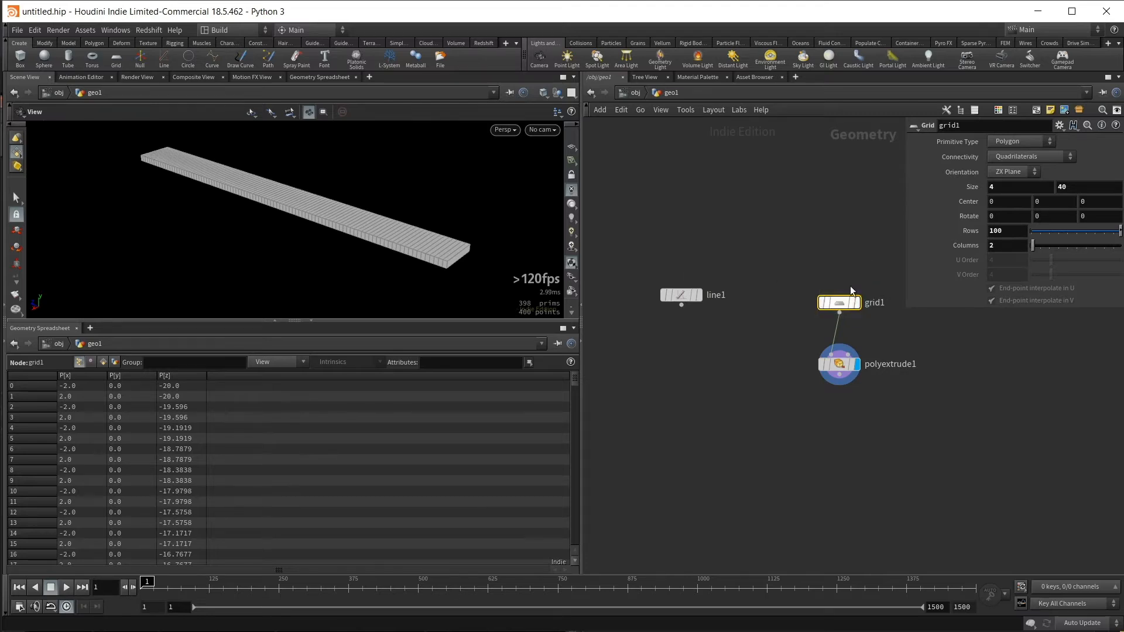
{"action": "left_click_drag", "start_coordinate": [692, 254], "coordinate": [625, 324]}
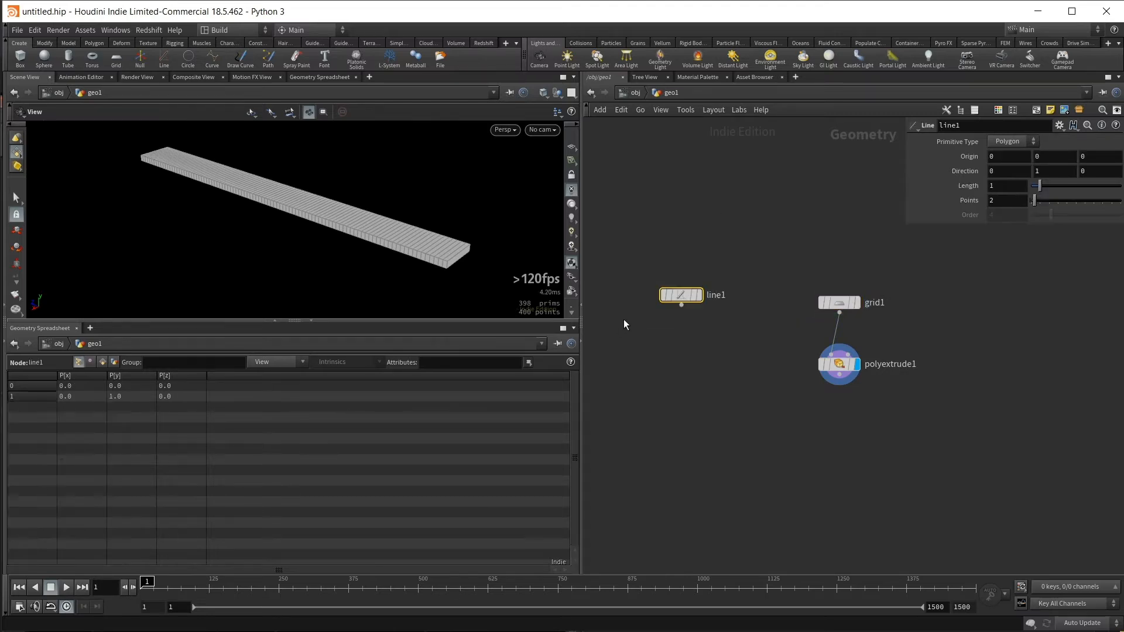
{"action": "left_click_drag", "start_coordinate": [681, 301], "coordinate": [675, 309]}
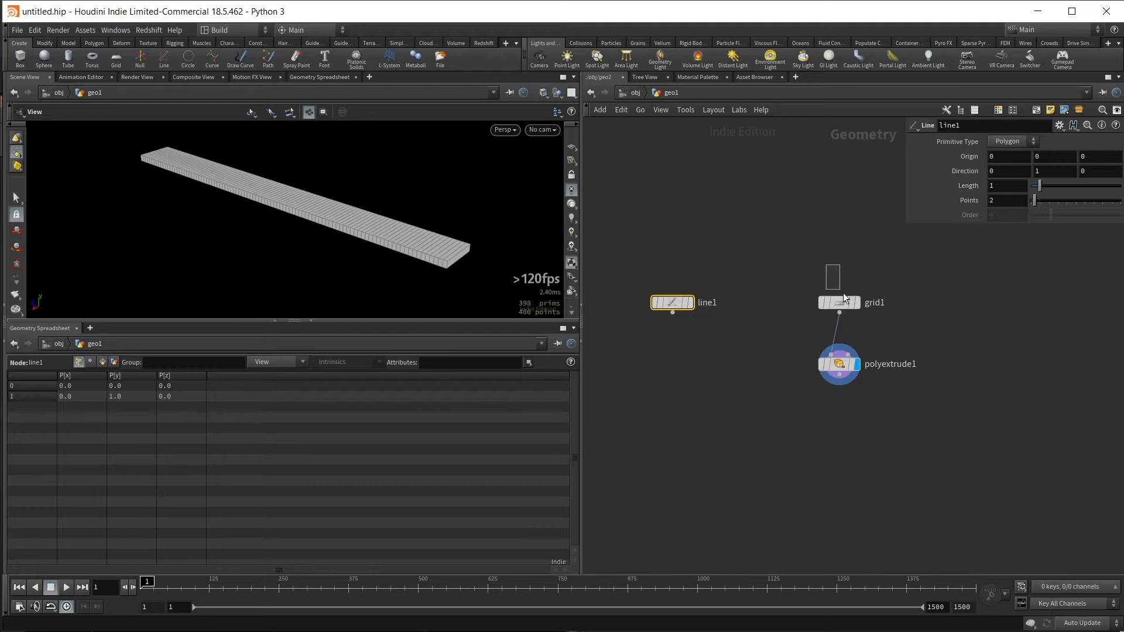
- Link the line's length to the grid's second size value by pasting it as a relative reference, ch("../grid1/sizey")
{"action": "left_click_drag", "start_coordinate": [843, 294], "coordinate": [844, 297]}
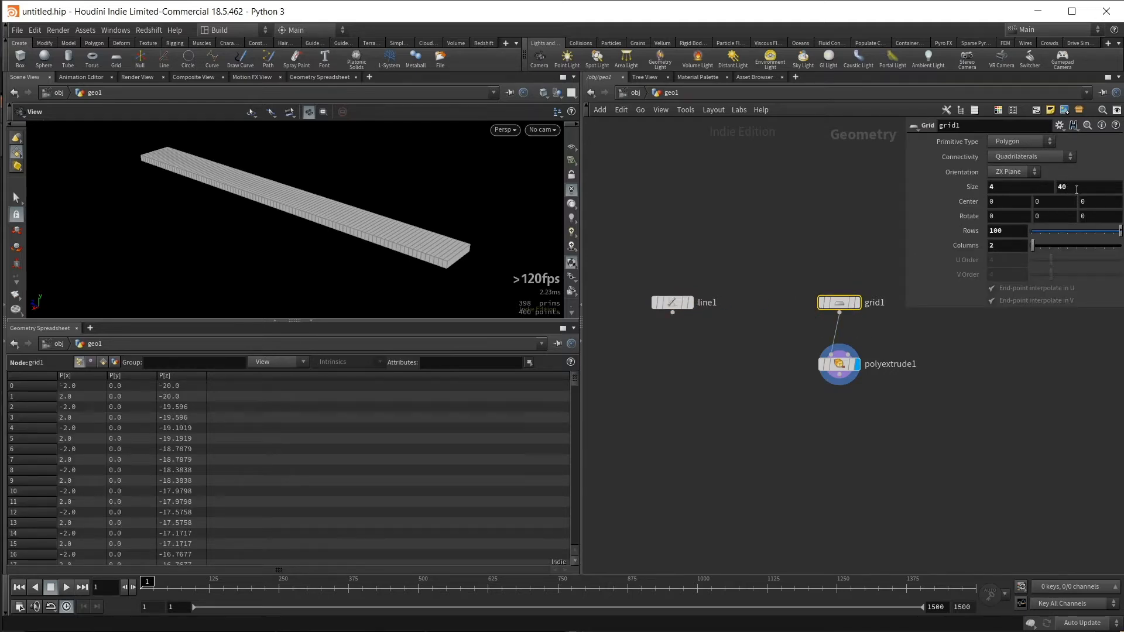
{"action": "right_click", "coordinate": [1083, 186]}
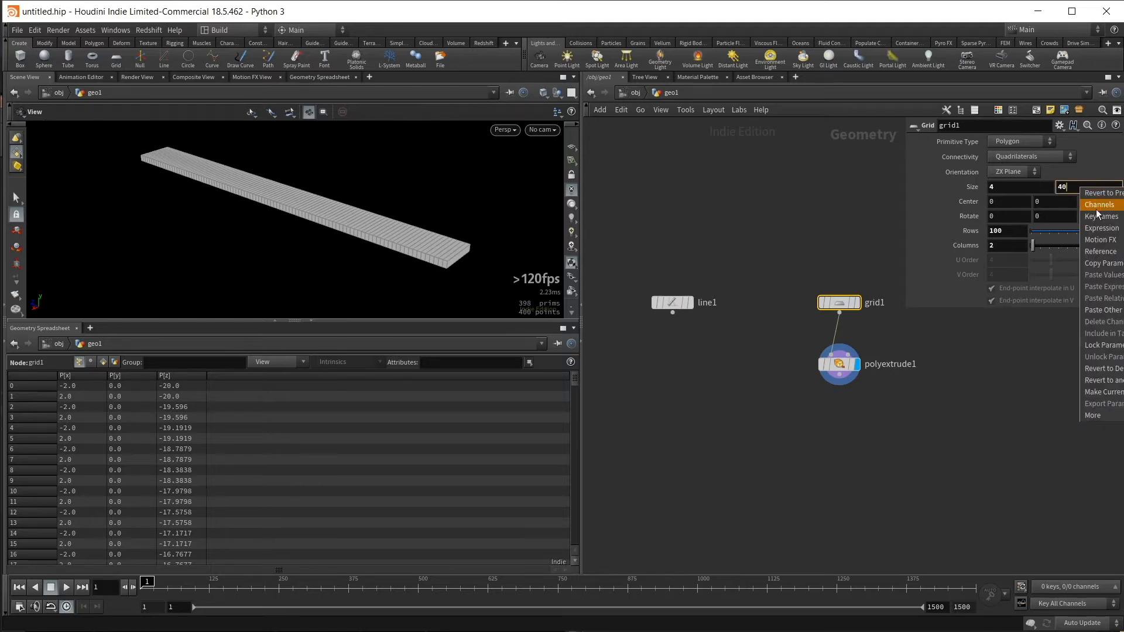
{"action": "left_click", "coordinate": [1119, 263]}
{"action": "left_click_drag", "start_coordinate": [720, 231], "coordinate": [644, 363]}
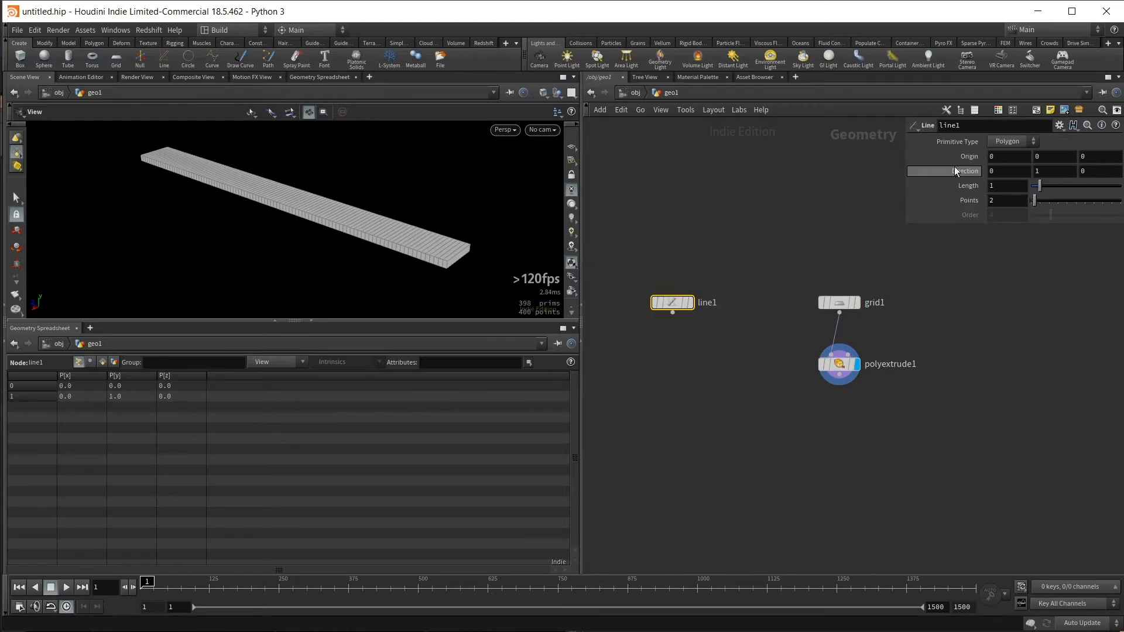
{"action": "right_click", "coordinate": [1010, 187]}
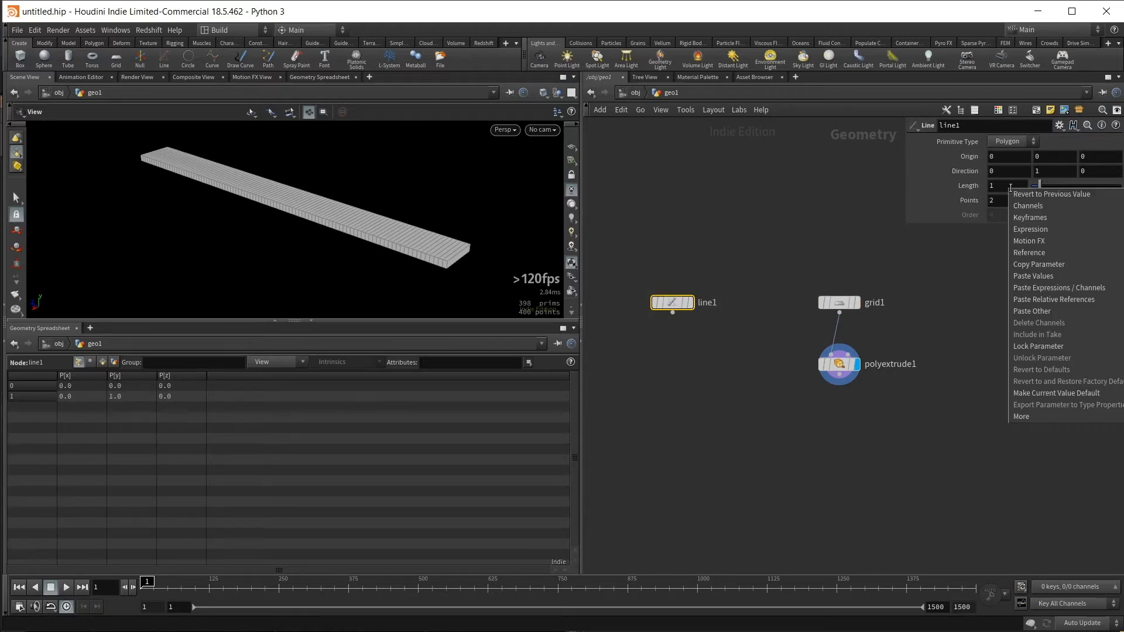
{"action": "left_click", "coordinate": [1052, 300]}
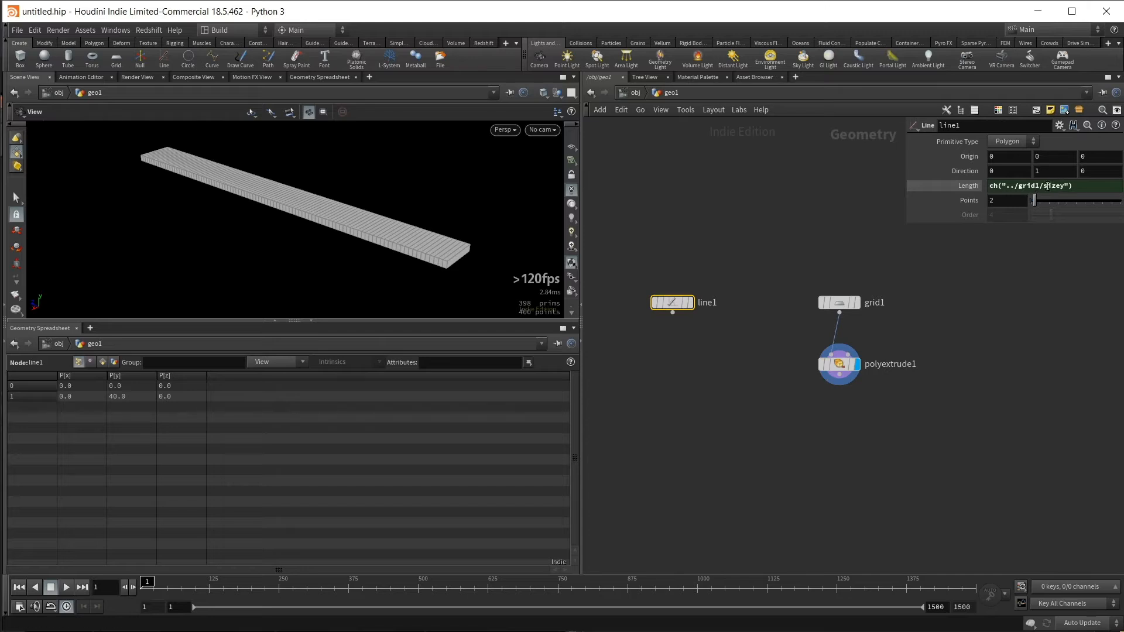
{"action": "key", "text": "Return"}
- Make the line the displayed node and set its direction to 1, 0, 0
{"action": "middle_click_drag", "start_coordinate": [721, 305], "coordinate": [752, 281]}
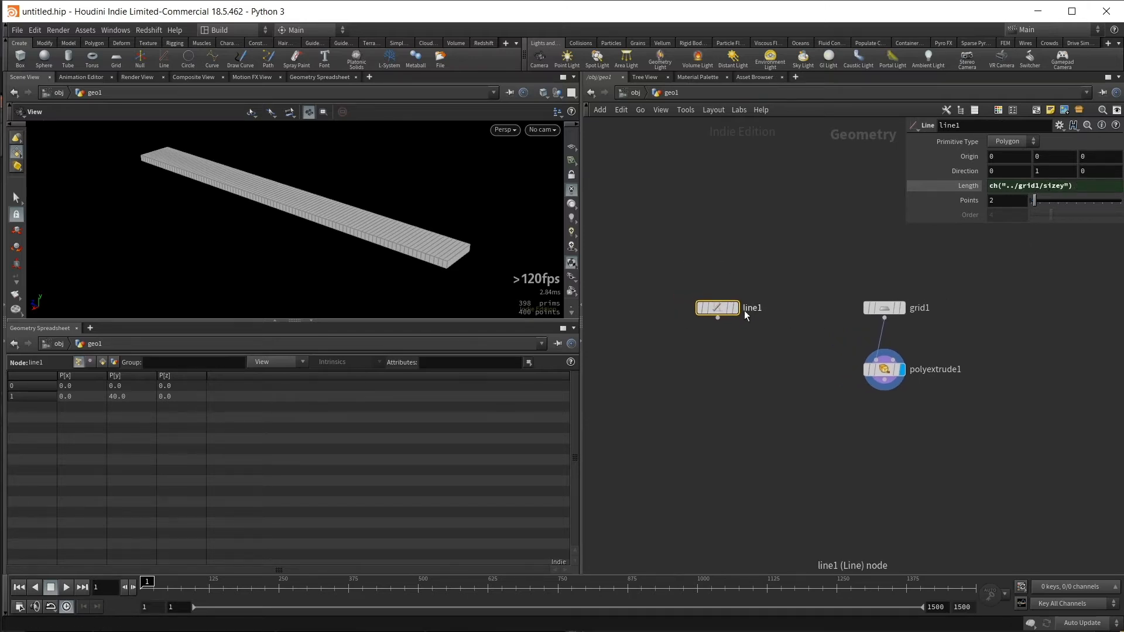
{"action": "left_click", "coordinate": [736, 309]}
{"action": "left_click_drag", "start_coordinate": [301, 175], "coordinate": [333, 269]}
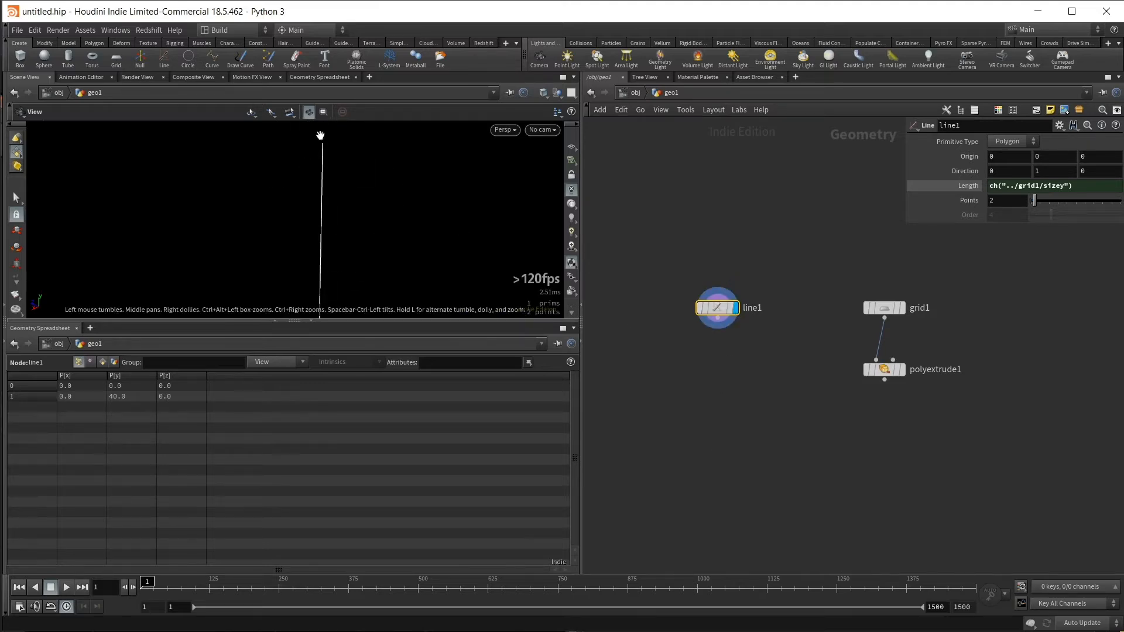
{"action": "left_click_drag", "start_coordinate": [325, 146], "coordinate": [358, 201]}
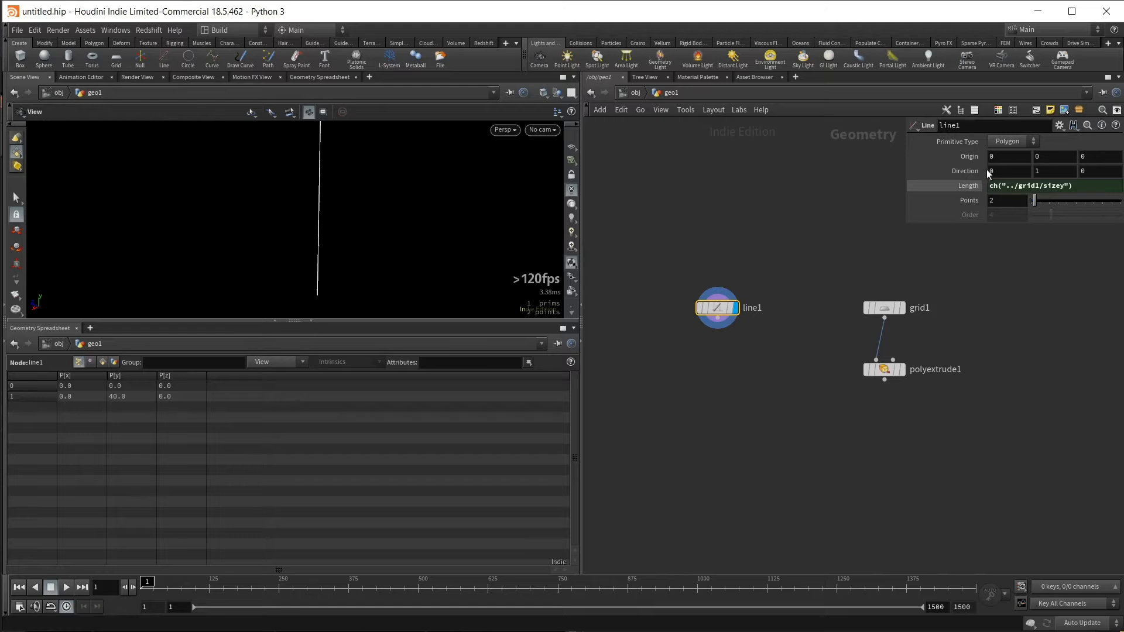
{"action": "type", "text": "1"}
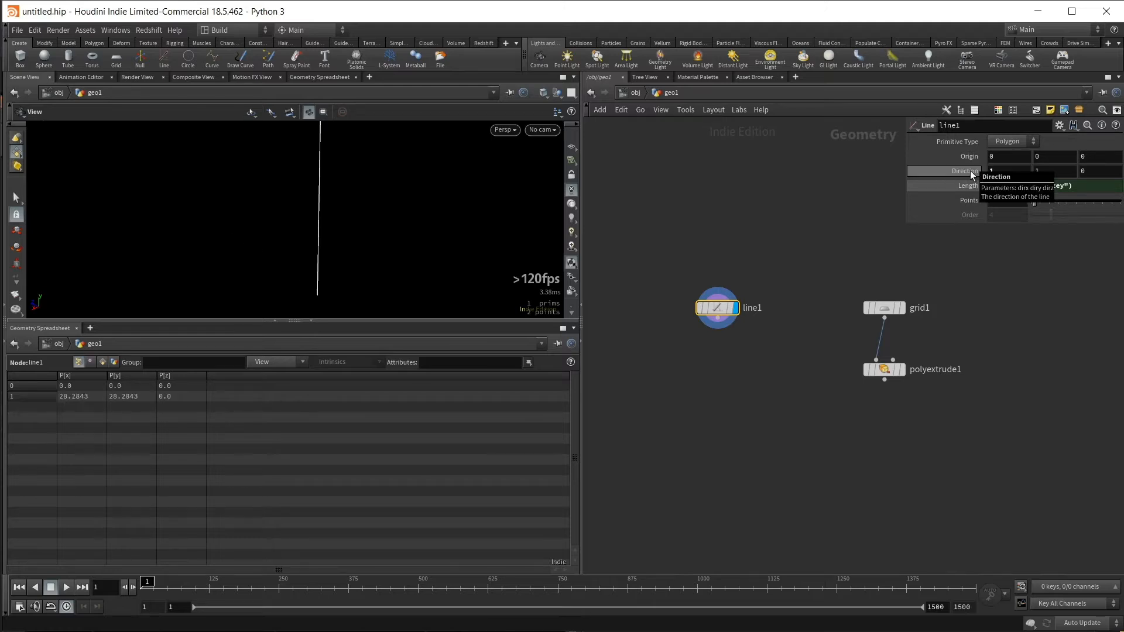
{"action": "key", "text": "Tab"}
{"action": "type", "text": "0"}
{"action": "key", "text": "Return"}
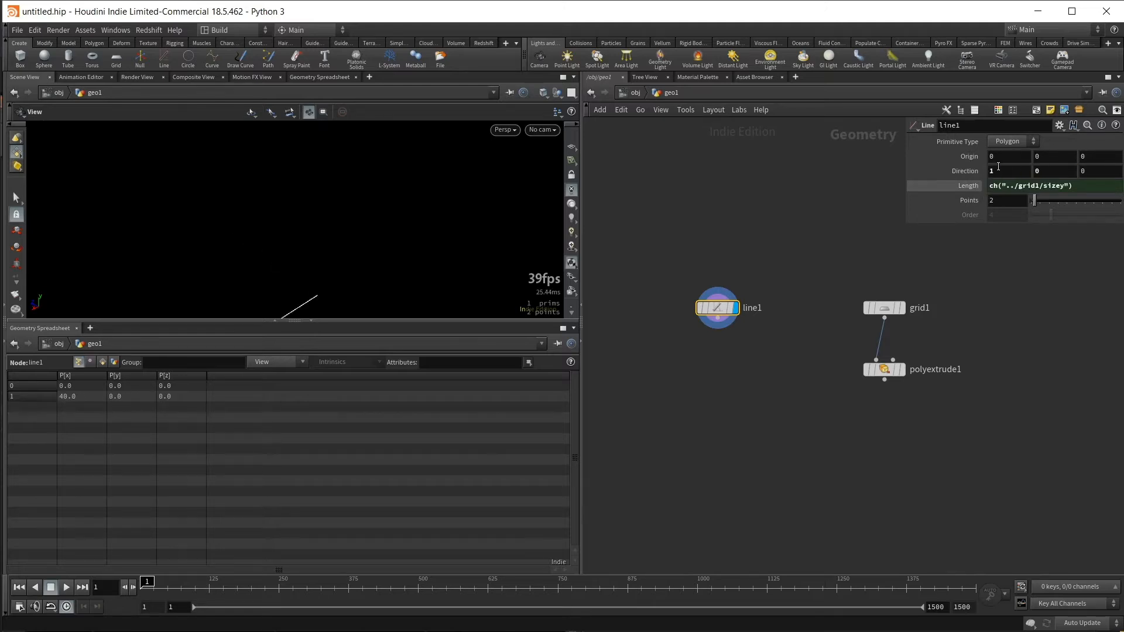
{"action": "middle_click_drag", "start_coordinate": [432, 280], "coordinate": [396, 199]}
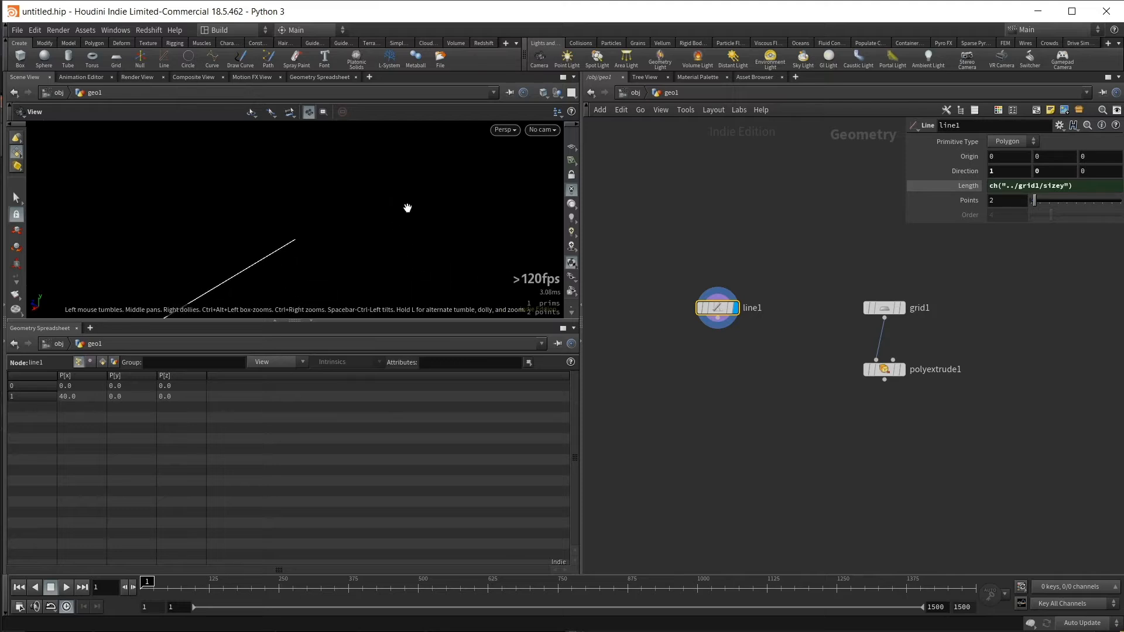
- Compare the line with the displayed grid and set the line's direction to 0, 0, 1
{"action": "left_click", "coordinate": [905, 309]}
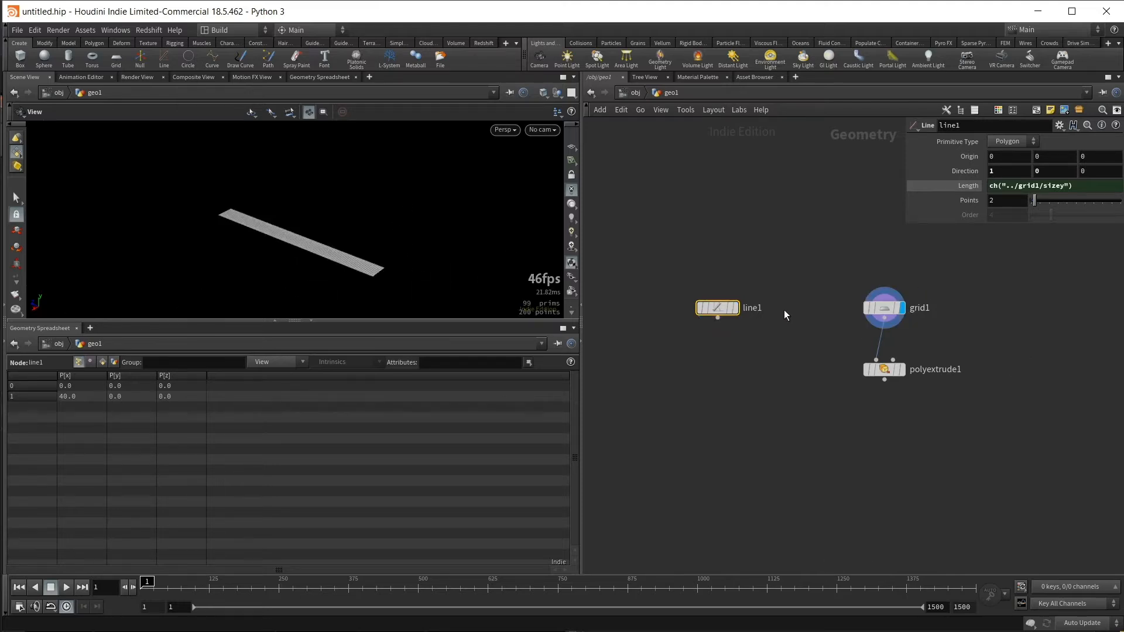
{"action": "left_click", "coordinate": [735, 308]}
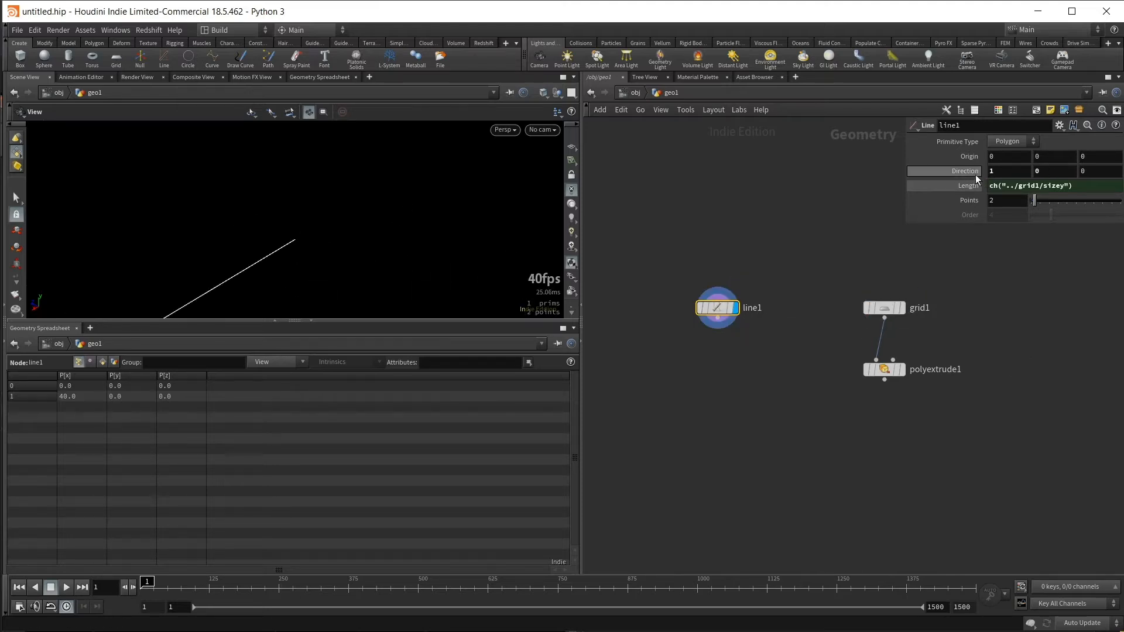
{"action": "left_click_drag", "start_coordinate": [1004, 171], "coordinate": [946, 165]}
{"action": "type", "text": "0"}
{"action": "key", "text": "Tab"}
{"action": "key", "text": "Tab"}
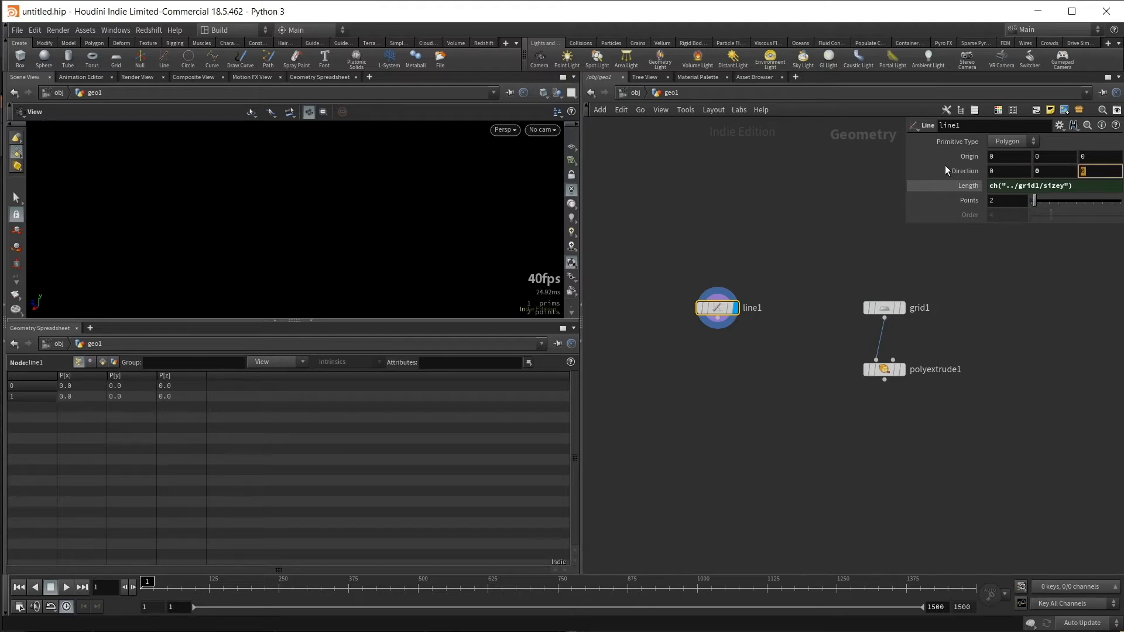
{"action": "type", "text": "1"}
{"action": "key", "text": "Return"}
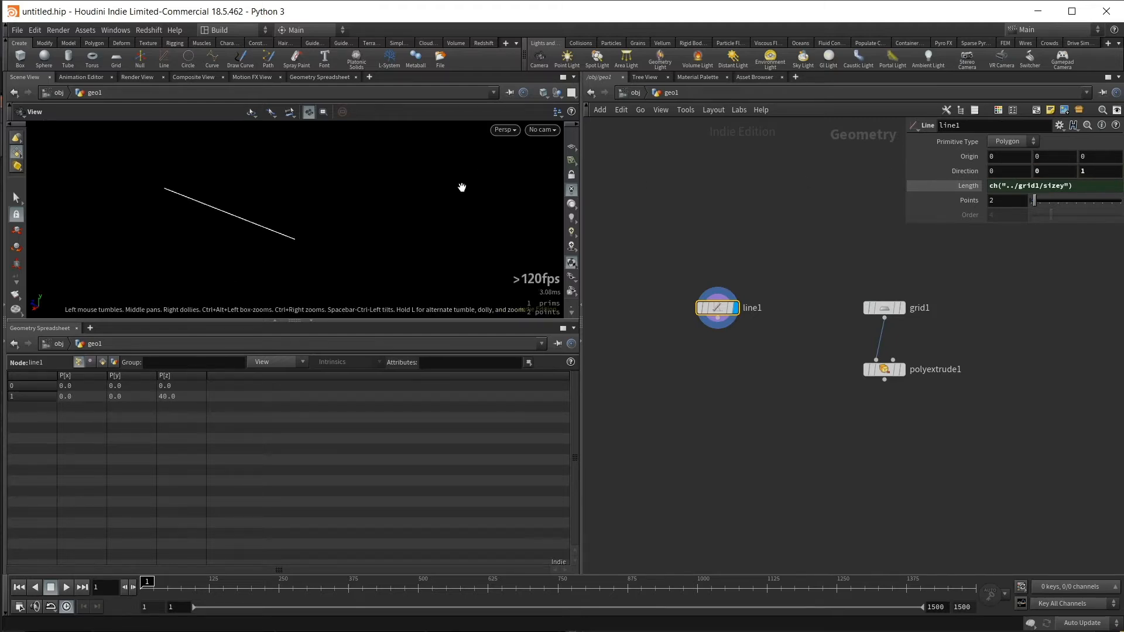
{"action": "left_click_drag", "start_coordinate": [462, 185], "coordinate": [527, 275]}
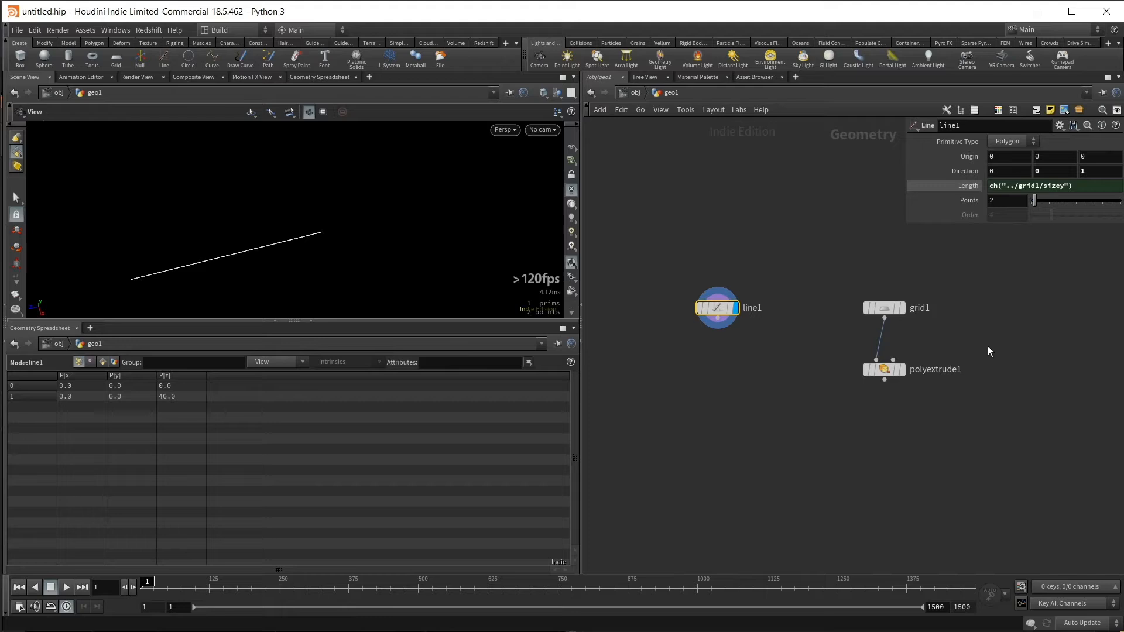
- Compare the line with the grid again and set the line's Z direction to -1
{"action": "left_click", "coordinate": [903, 309]}
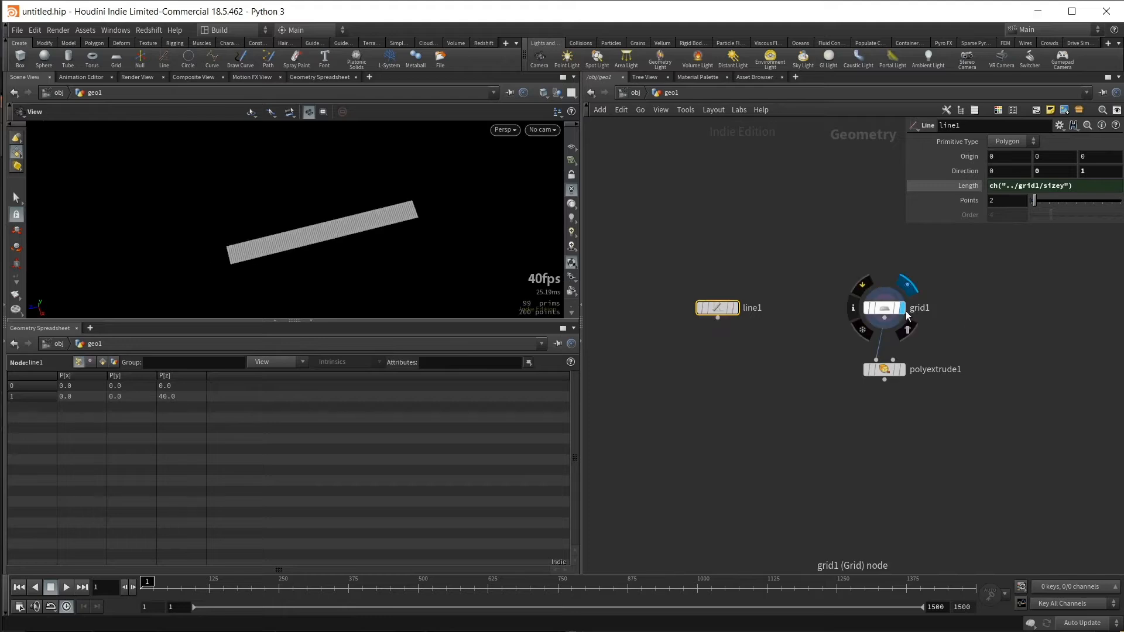
{"action": "left_click", "coordinate": [735, 308]}
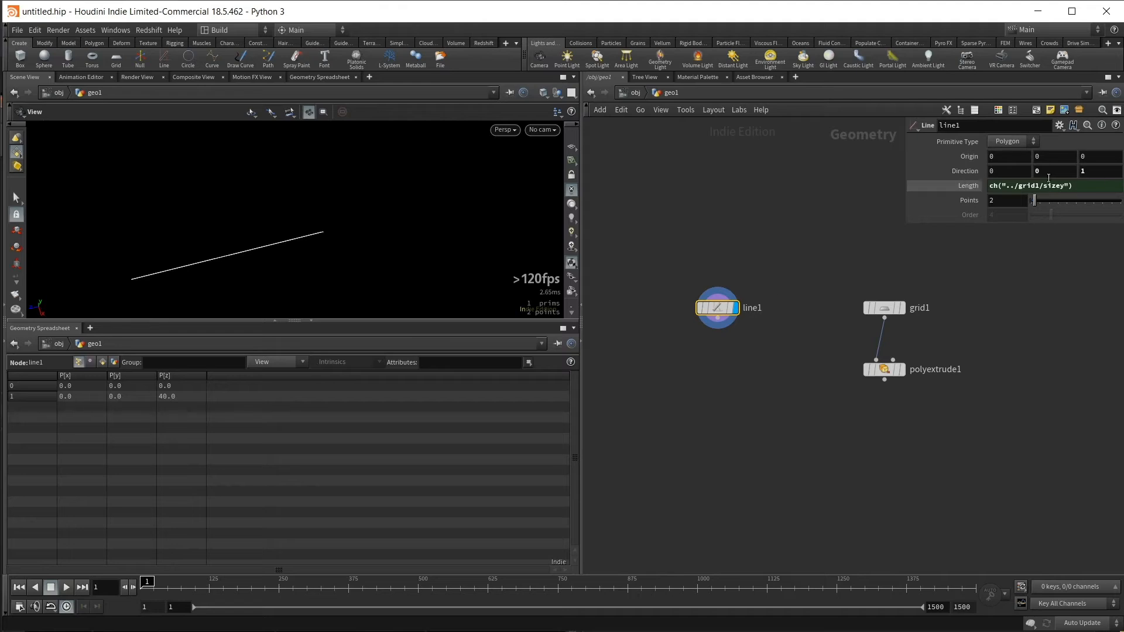
{"action": "left_click", "coordinate": [1084, 171]}
{"action": "type", "text": "-1"}
{"action": "key", "text": "Return"}
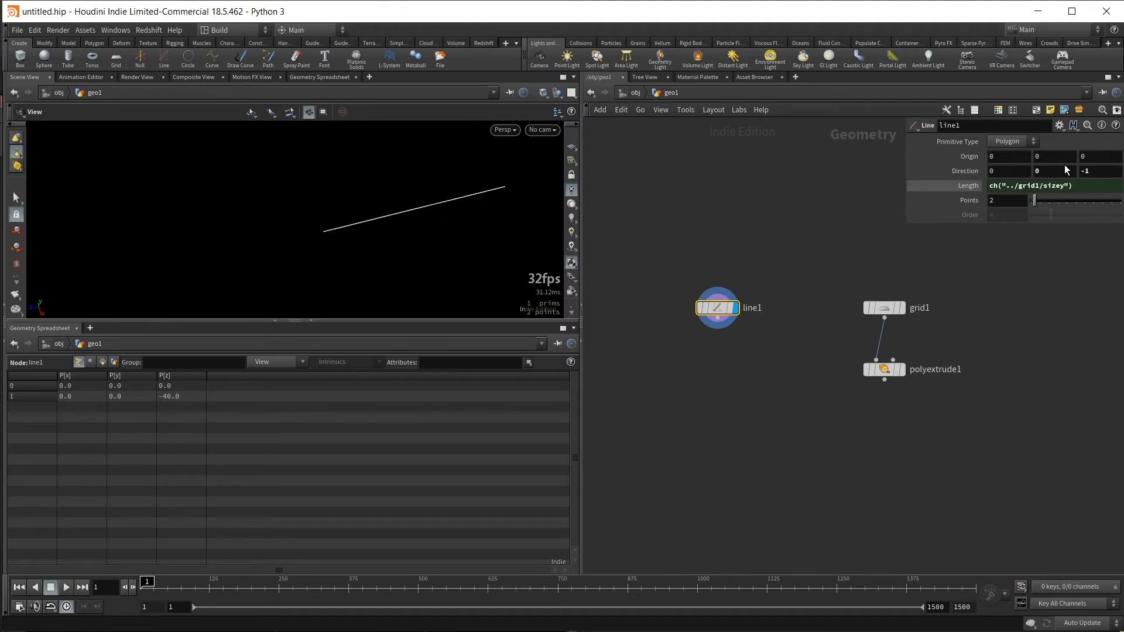
{"action": "left_click_drag", "start_coordinate": [505, 247], "coordinate": [301, 227]}
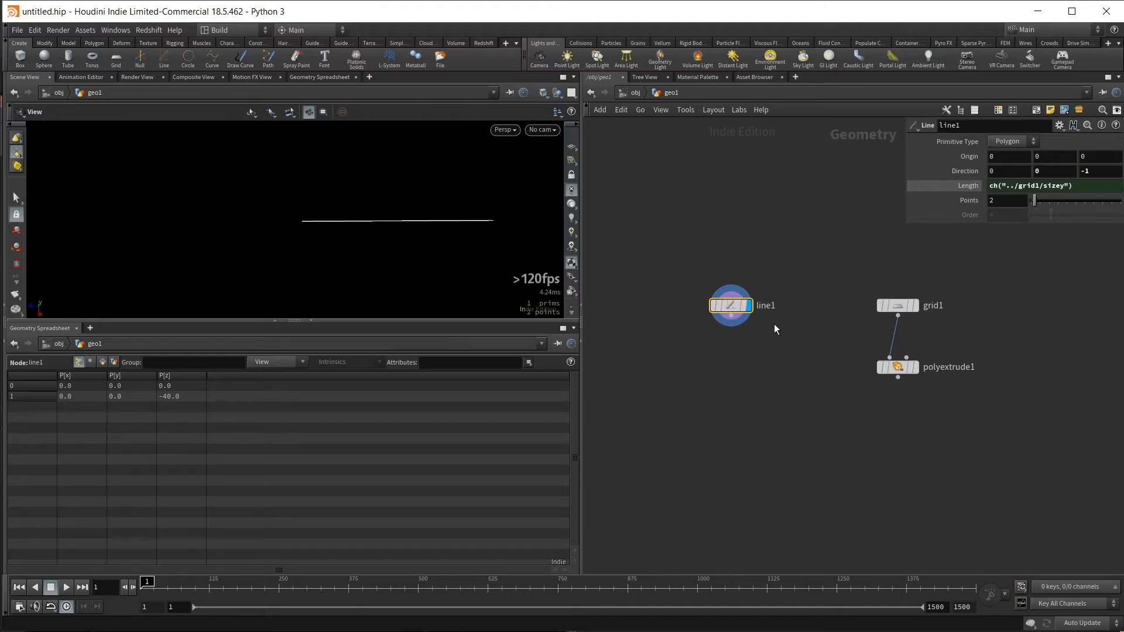
- Template the grid node so it shows together with the line, and turn on the viewport's reference grid
{"action": "mouse_move", "coordinate": [893, 287]}
{"action": "left_click", "coordinate": [896, 309]}
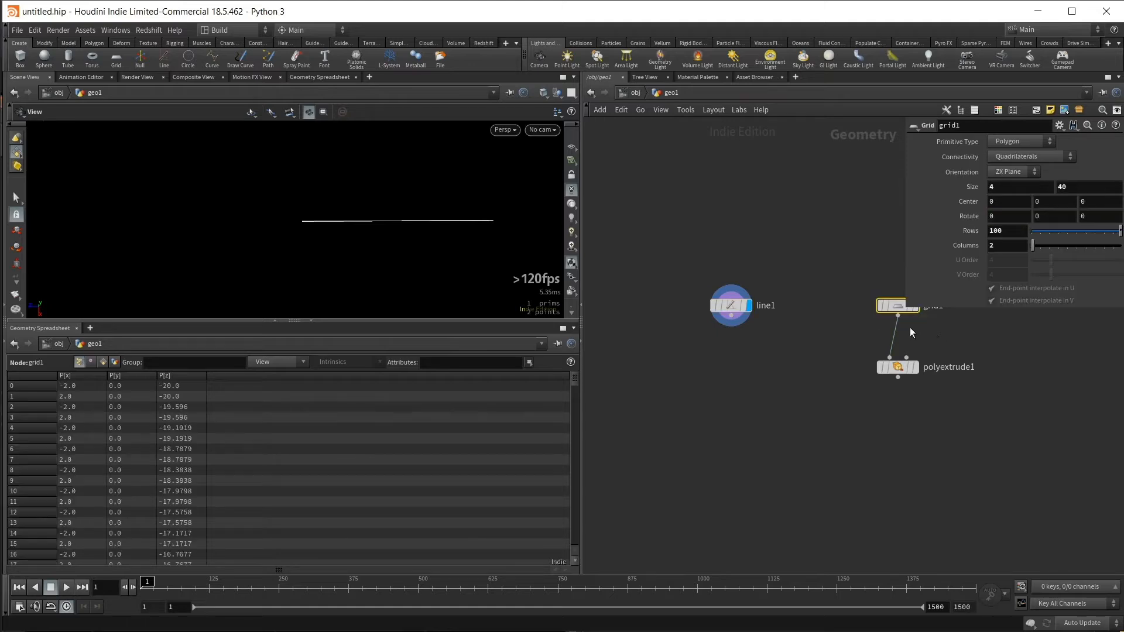
{"action": "left_click", "coordinate": [929, 352]}
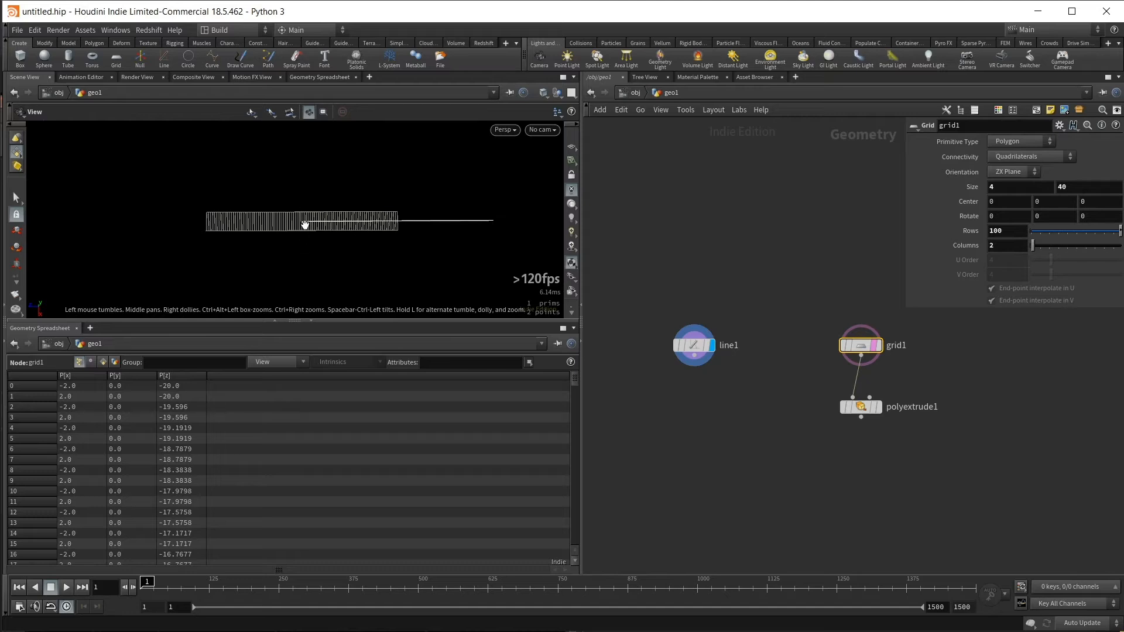
{"action": "left_click", "coordinate": [571, 149]}
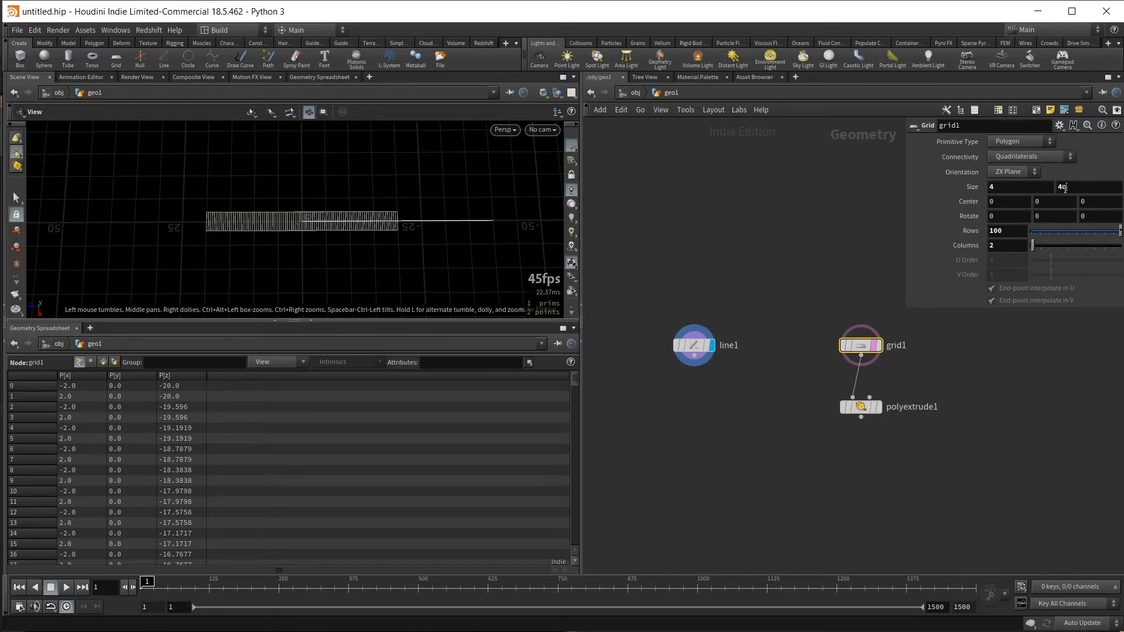
- Paste the grid's second size value as a relative reference, ch("sizey"), into the grid's Z center
{"action": "left_click", "coordinate": [1064, 188]}
{"action": "right_click", "coordinate": [1081, 189]}
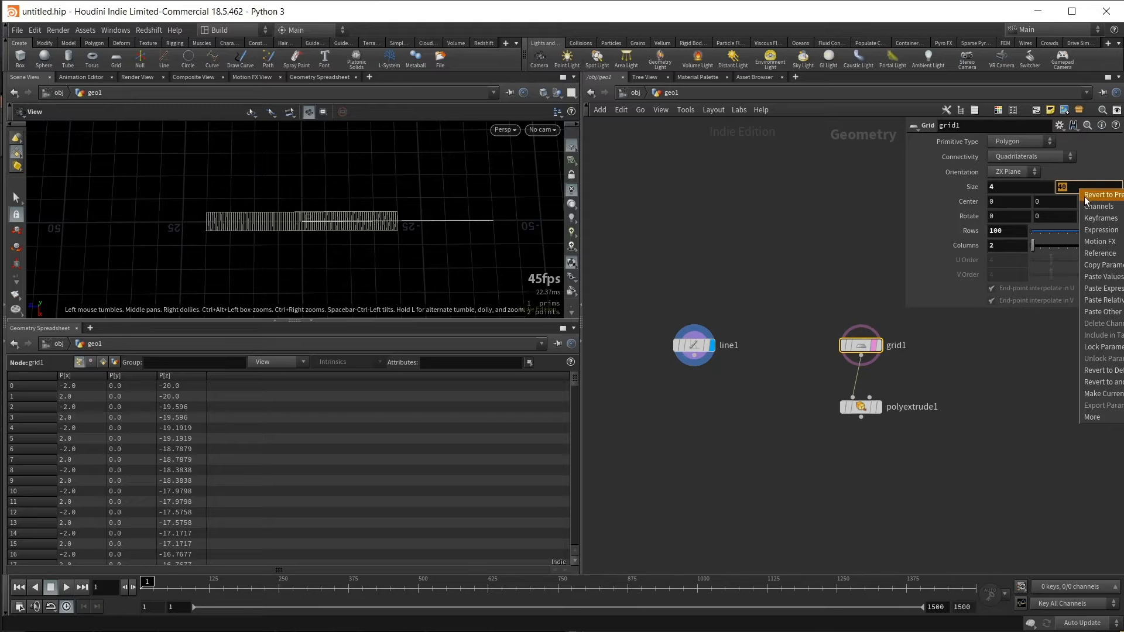
{"action": "left_click", "coordinate": [1114, 266]}
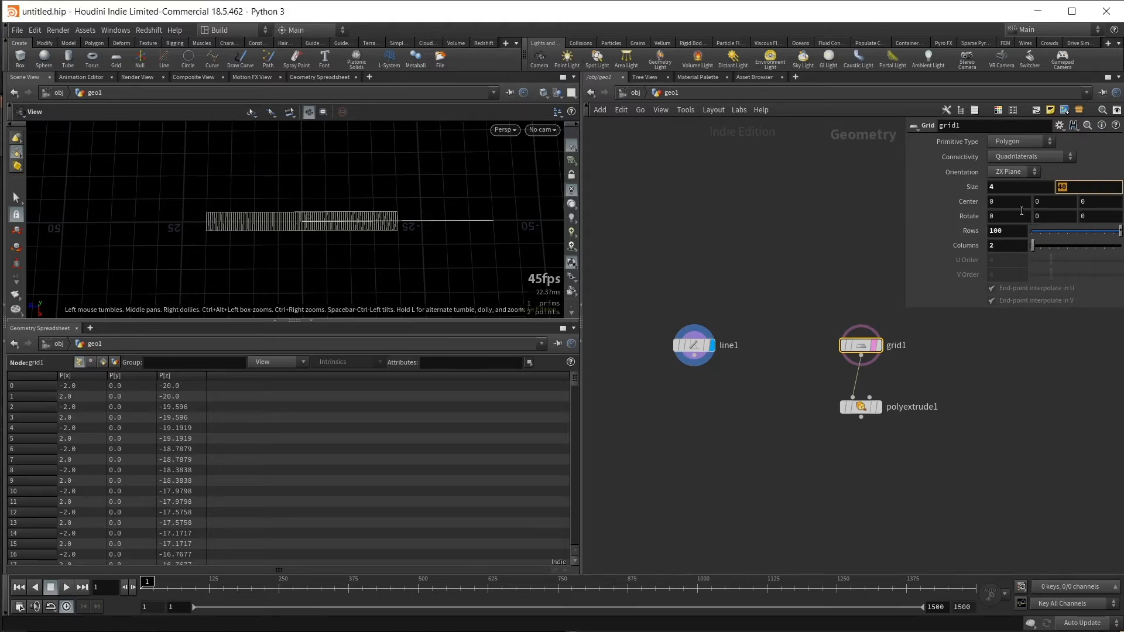
{"action": "left_click", "coordinate": [1097, 203]}
{"action": "mouse_move", "coordinate": [1094, 204]}
{"action": "middle_mouse_down"}
{"action": "mouse_move", "coordinate": [1082, 207]}
{"action": "mouse_move", "coordinate": [1111, 207]}
{"action": "middle_mouse_up"}
{"action": "key", "text": "ctrl+z"}
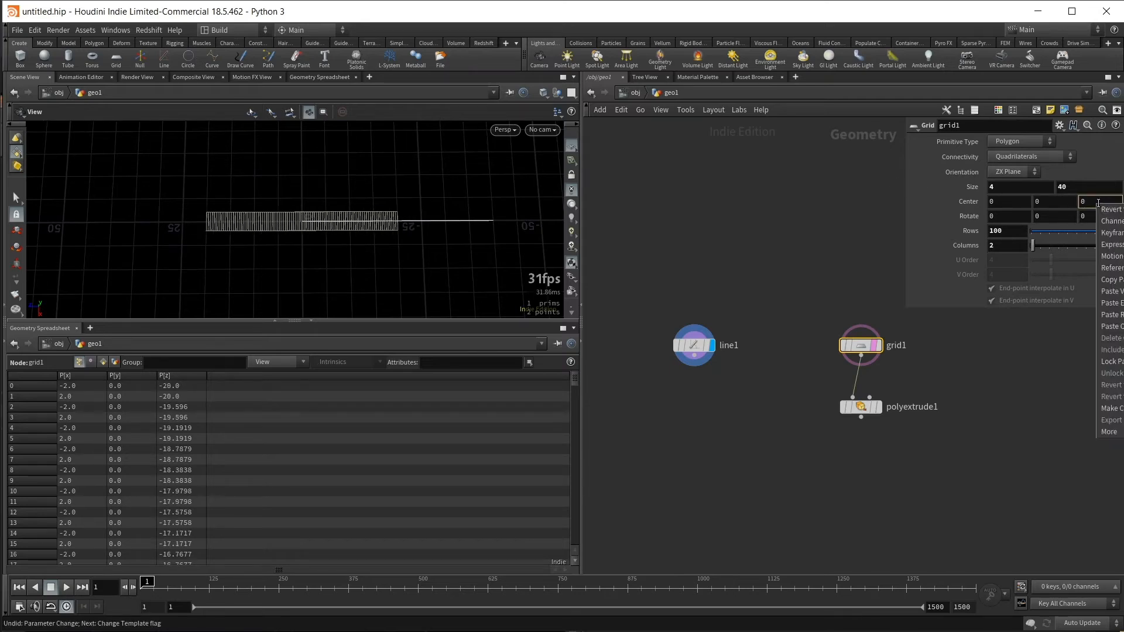
{"action": "left_click", "coordinate": [1109, 315]}
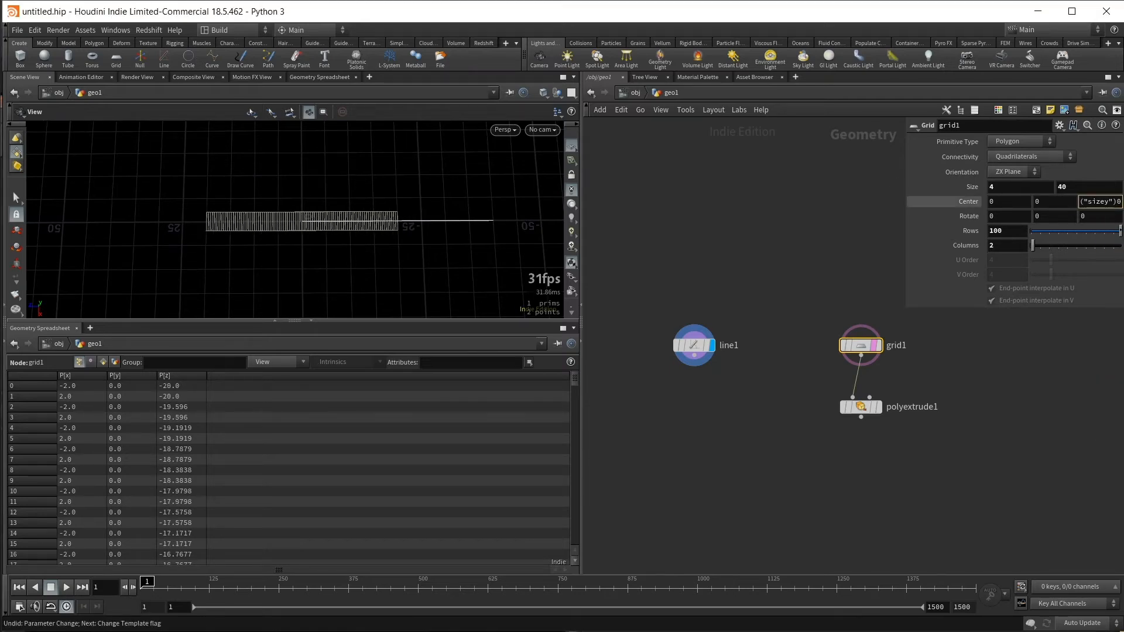
{"action": "key", "text": "Return"}
- Edit the grid's Z center expression to ch("sizey")/-2 so the strip lines up with the line
{"action": "left_click_drag", "start_coordinate": [908, 310], "coordinate": [729, 357]}
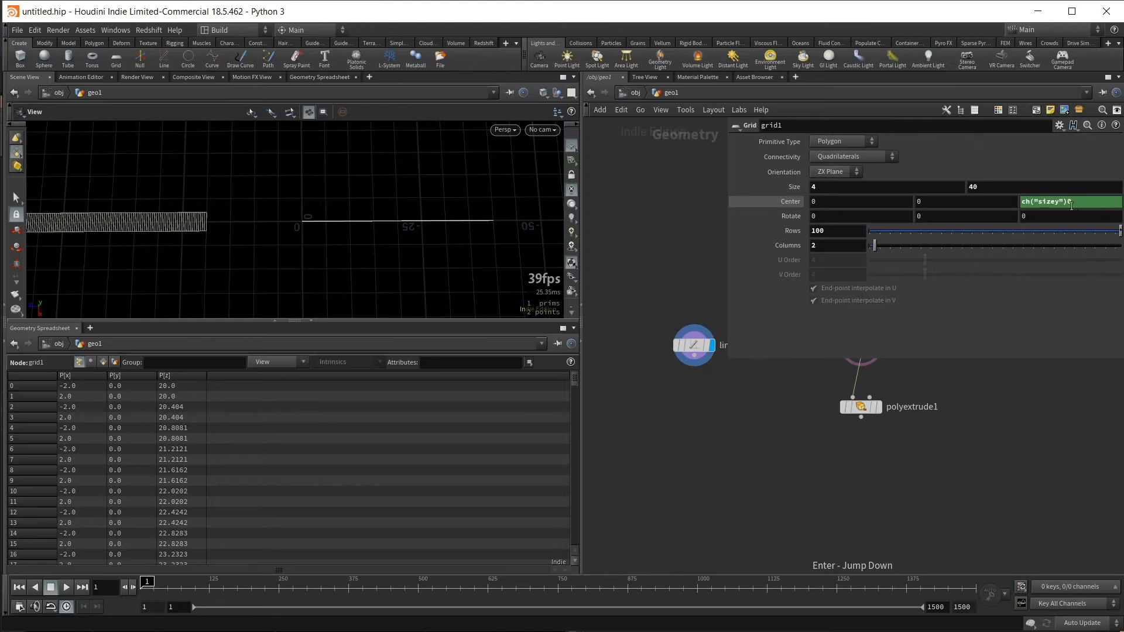
{"action": "left_click", "coordinate": [1093, 201]}
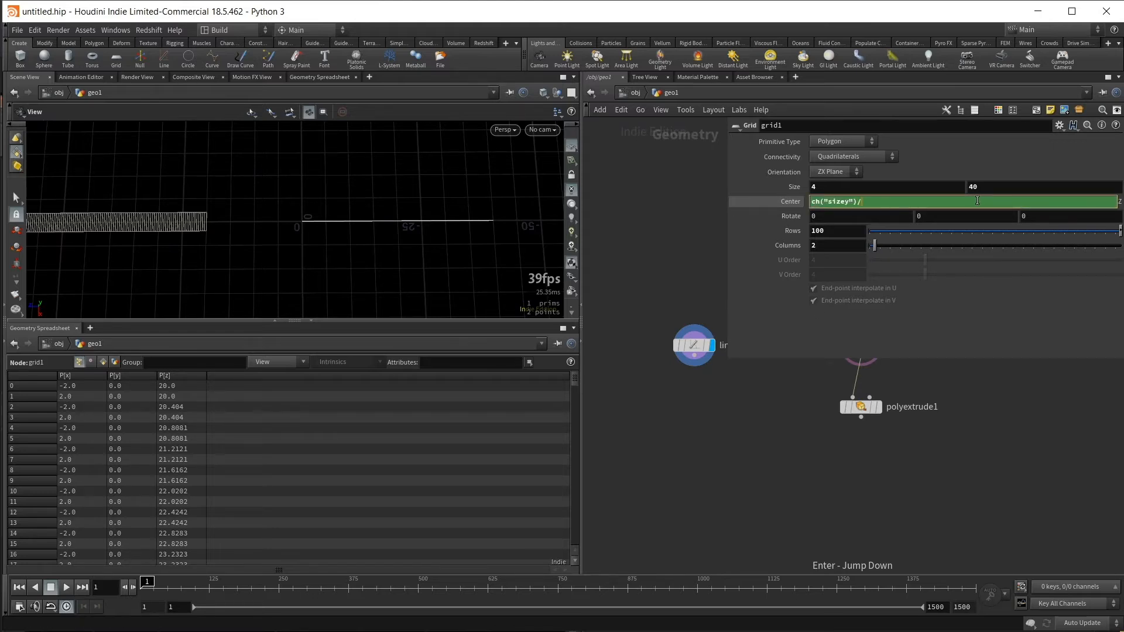
{"action": "type", "text": "2"}
{"action": "key", "text": "Return"}
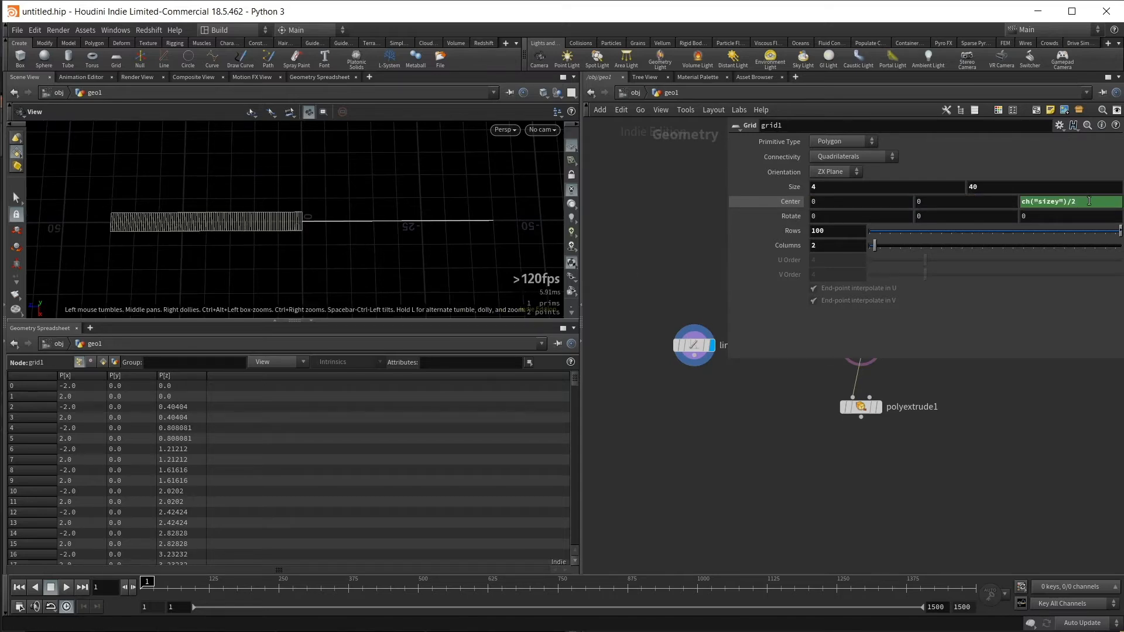
{"action": "left_click", "coordinate": [1083, 201]}
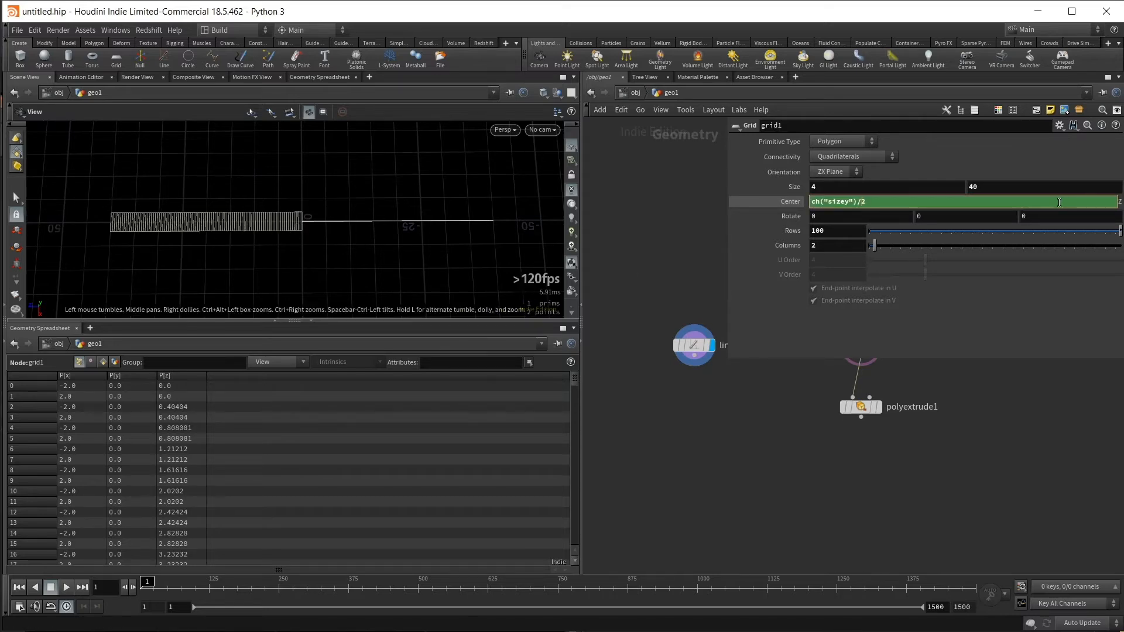
{"action": "key", "text": "Return"}
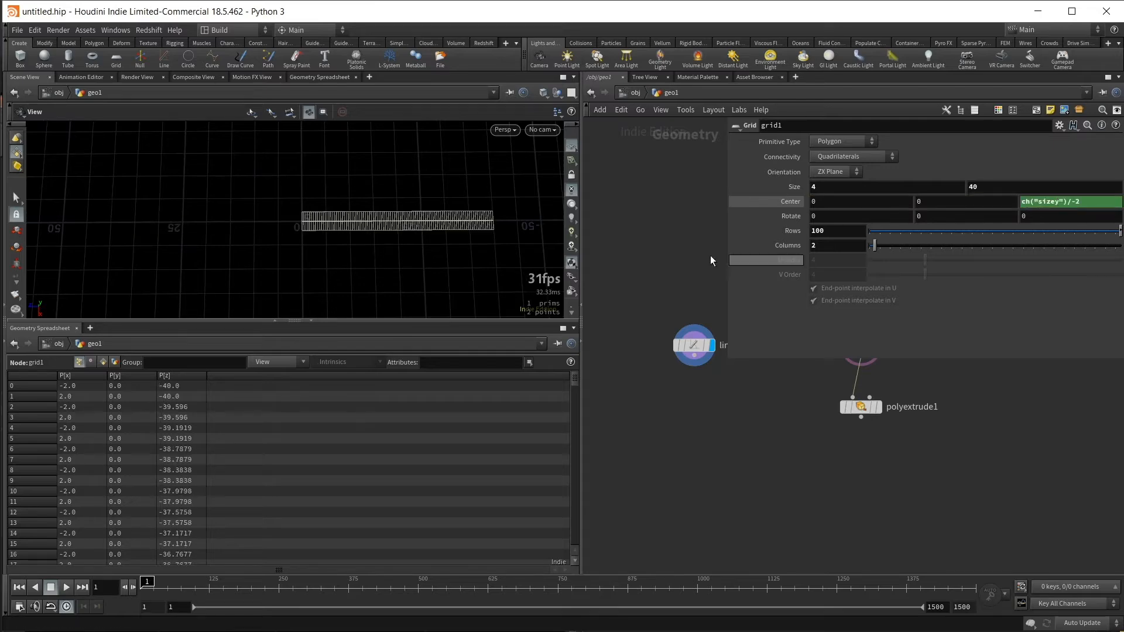
- Try a different grid length to test the linked line and center, and undo the change
{"action": "left_click_drag", "start_coordinate": [491, 225], "coordinate": [383, 234]}
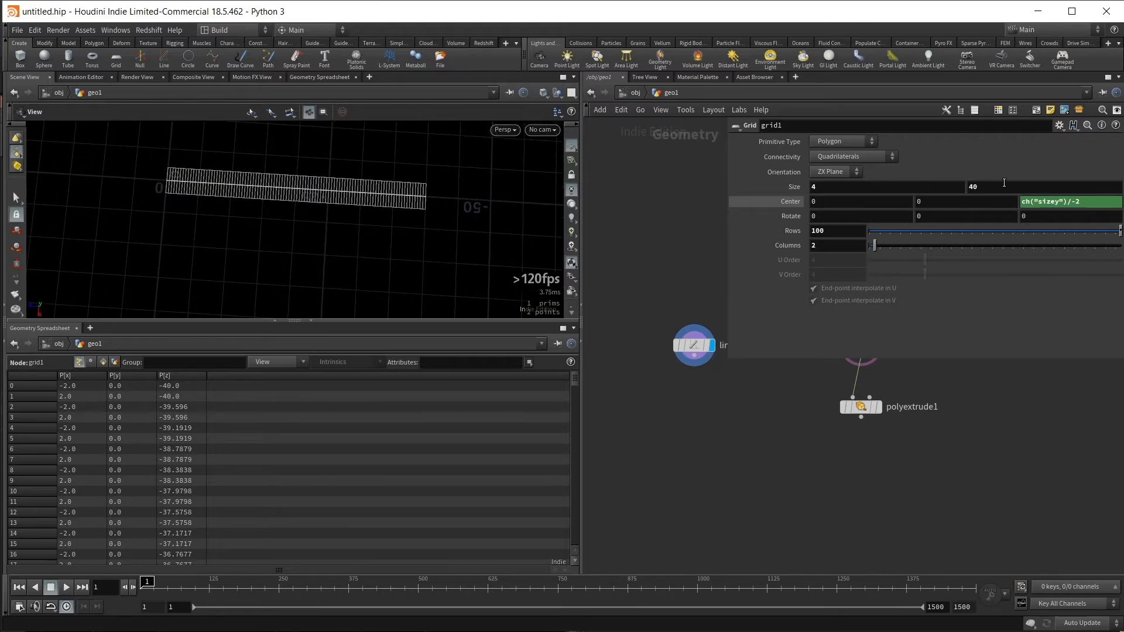
{"action": "middle_click_drag", "start_coordinate": [993, 181], "coordinate": [1013, 162]}
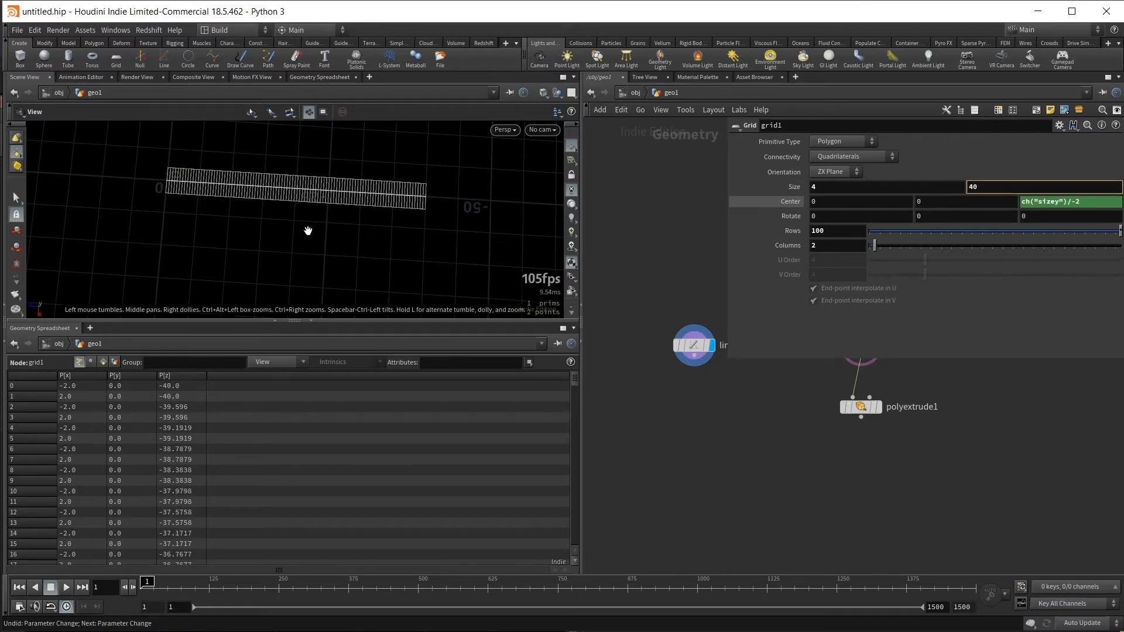
{"action": "middle_click_drag", "start_coordinate": [315, 231], "coordinate": [335, 248]}
{"action": "left_click_drag", "start_coordinate": [335, 248], "coordinate": [494, 329]}
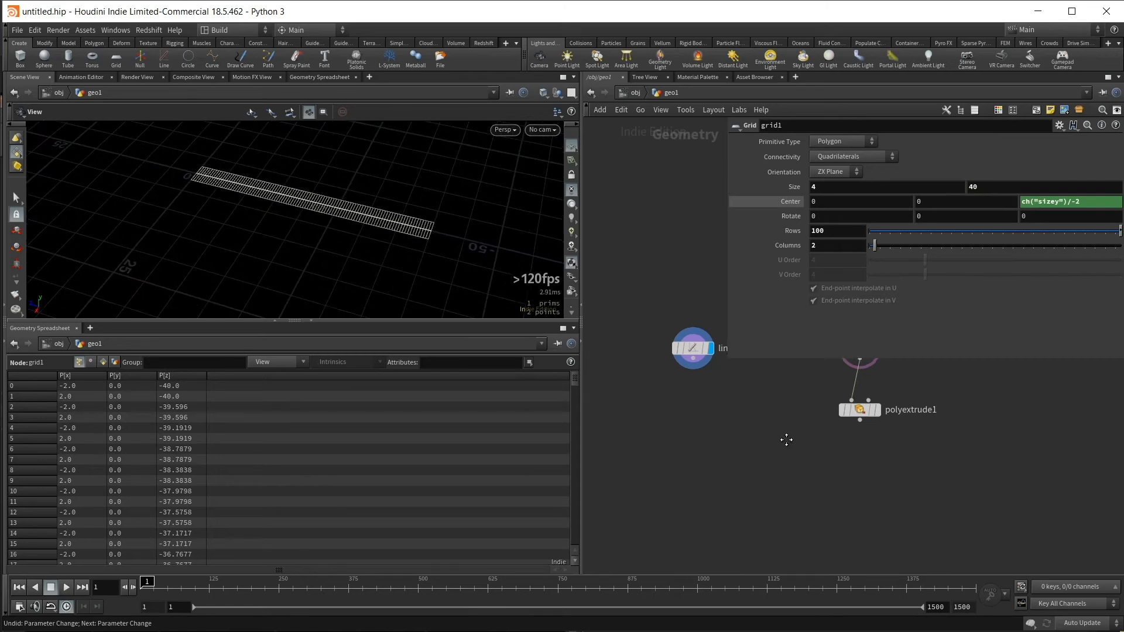
- Turn off the grid node's template display and select the line node to show its parameters
{"action": "mouse_move", "coordinate": [785, 439]}
{"action": "middle_mouse_down"}
{"action": "mouse_move", "coordinate": [758, 482]}
{"action": "mouse_move", "coordinate": [794, 490]}
{"action": "mouse_move", "coordinate": [812, 467]}
{"action": "middle_mouse_up"}
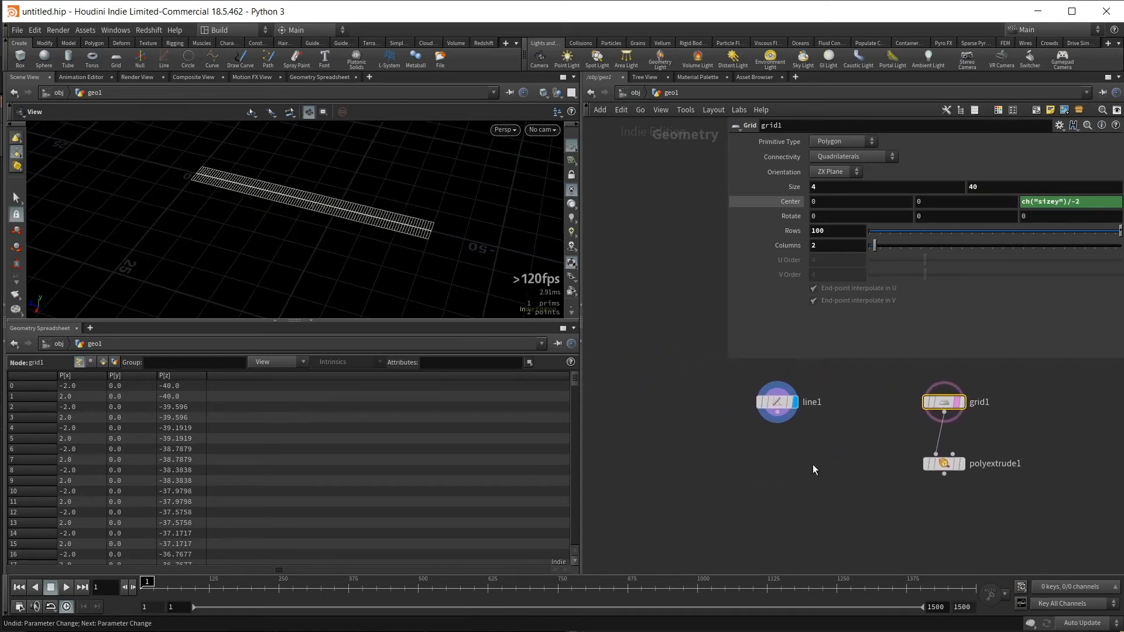
{"action": "left_click", "coordinate": [778, 402]}
{"action": "left_click", "coordinate": [967, 423]}
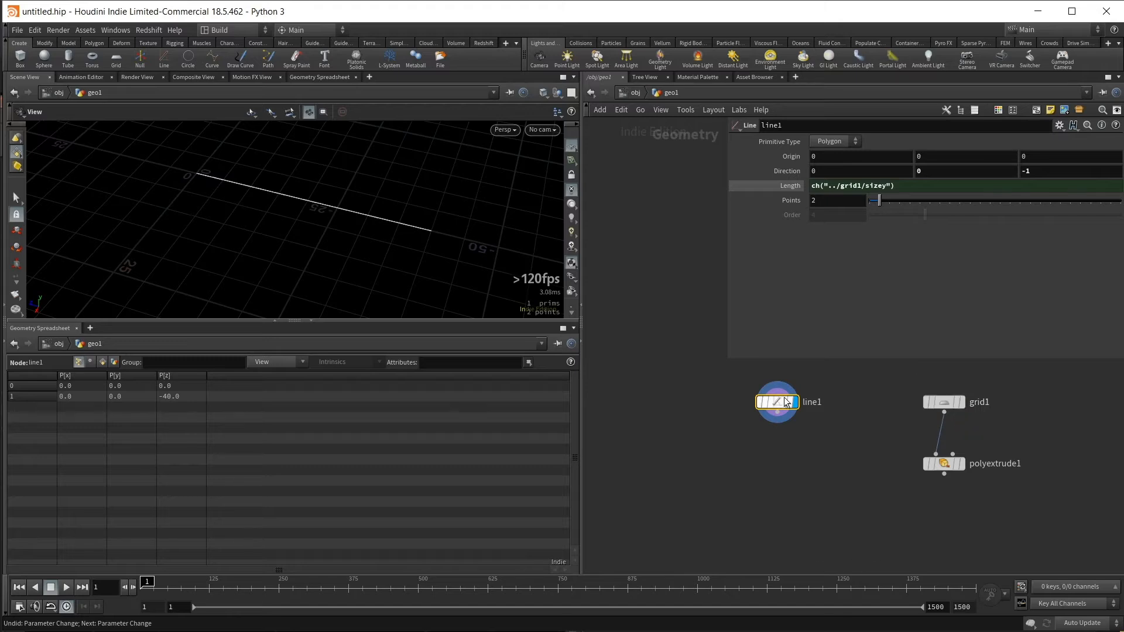
{"action": "middle_click_drag", "start_coordinate": [827, 405], "coordinate": [874, 410]}
{"action": "left_click_drag", "start_coordinate": [863, 451], "coordinate": [781, 386]}
{"action": "middle_click_drag", "start_coordinate": [788, 441], "coordinate": [743, 446]}
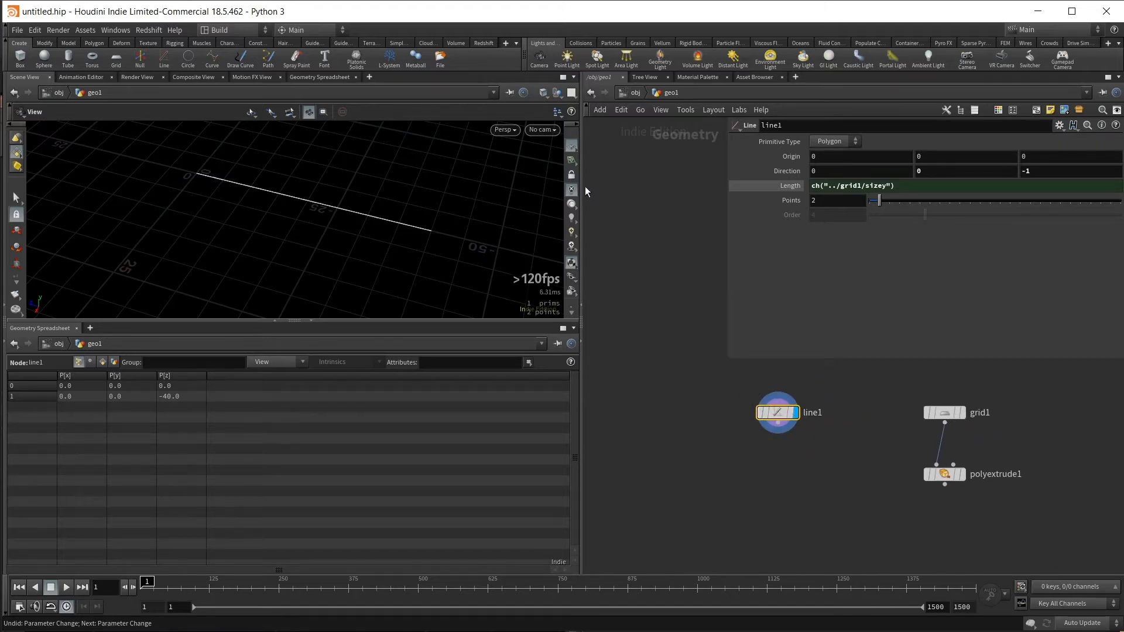
- Set the line's point count to 7 in an enlarged viewport, and hide the viewport's reference grid
{"action": "left_click_drag", "start_coordinate": [561, 321], "coordinate": [562, 355]}
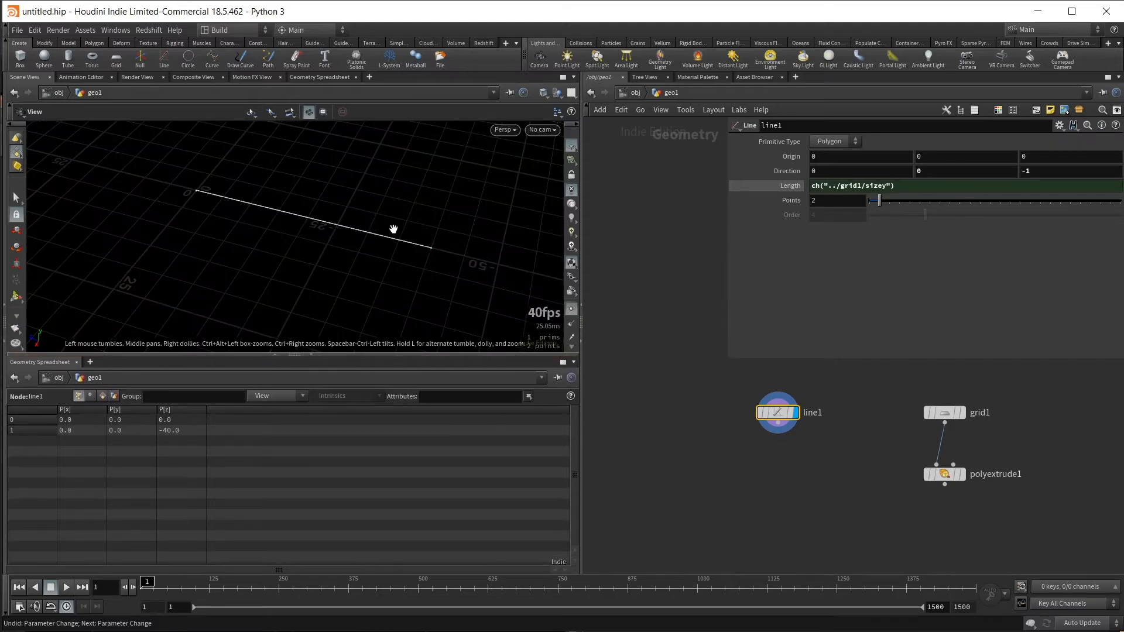
{"action": "middle_click_drag", "start_coordinate": [394, 228], "coordinate": [422, 242]}
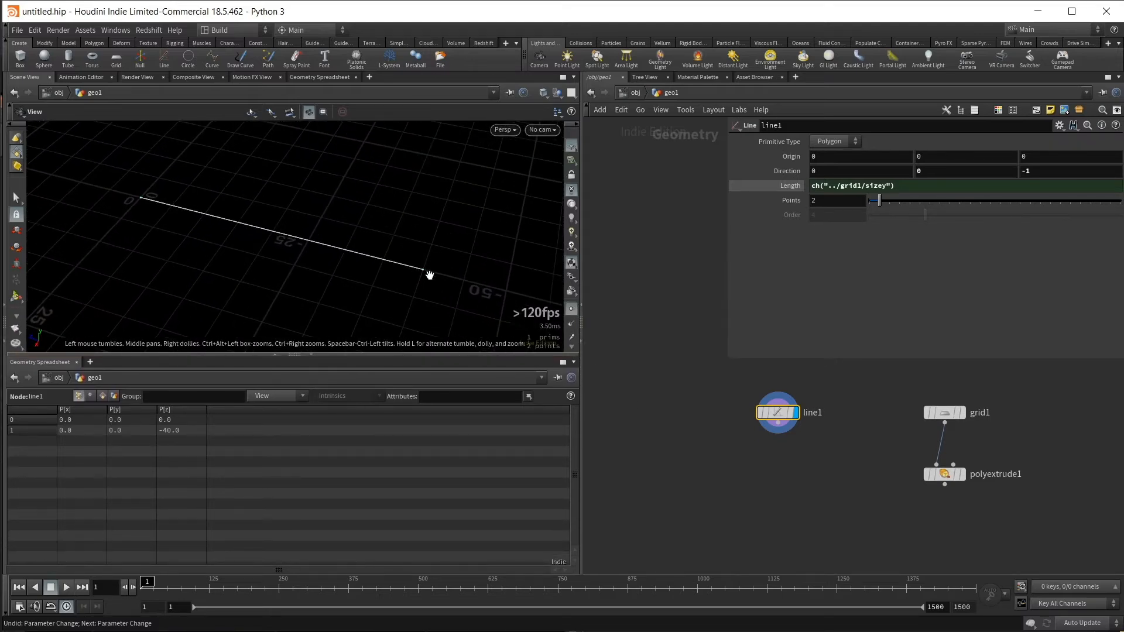
{"action": "left_click_drag", "start_coordinate": [709, 390], "coordinate": [802, 448]}
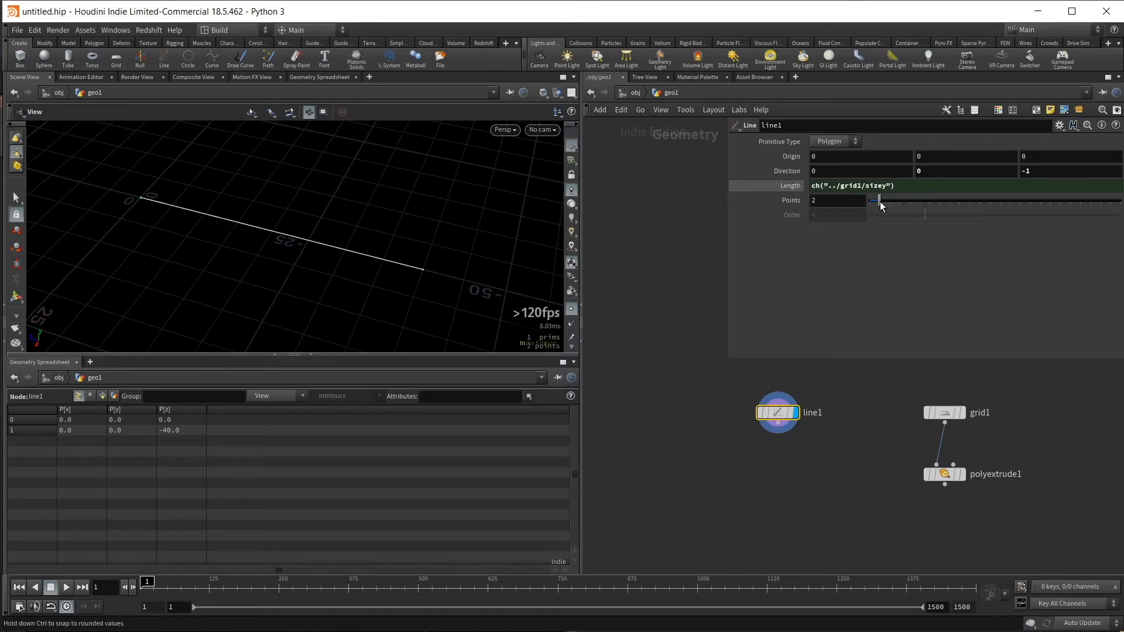
{"action": "left_click_drag", "start_coordinate": [880, 200], "coordinate": [894, 201]}
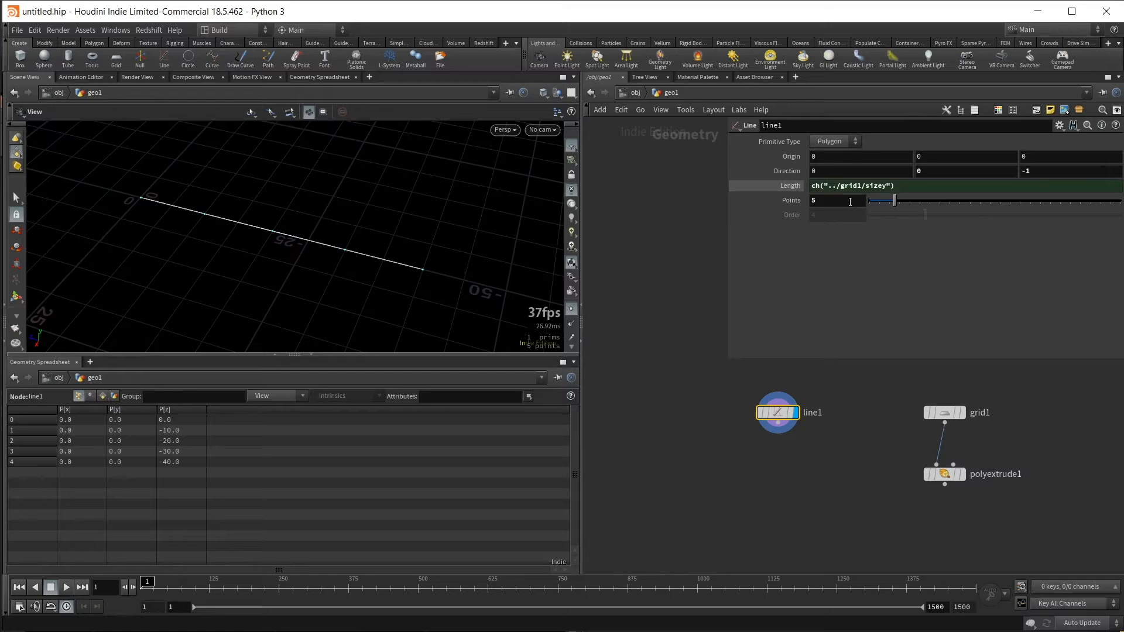
{"action": "type", "text": "7"}
{"action": "key", "text": "Return"}
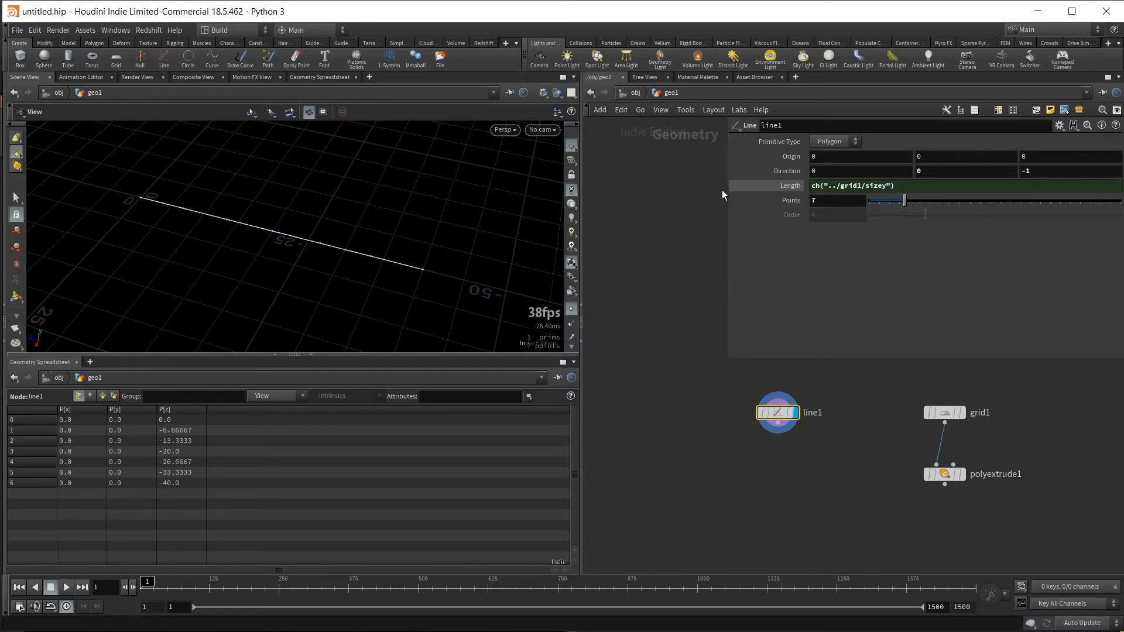
{"action": "left_click_drag", "start_coordinate": [297, 217], "coordinate": [291, 211]}
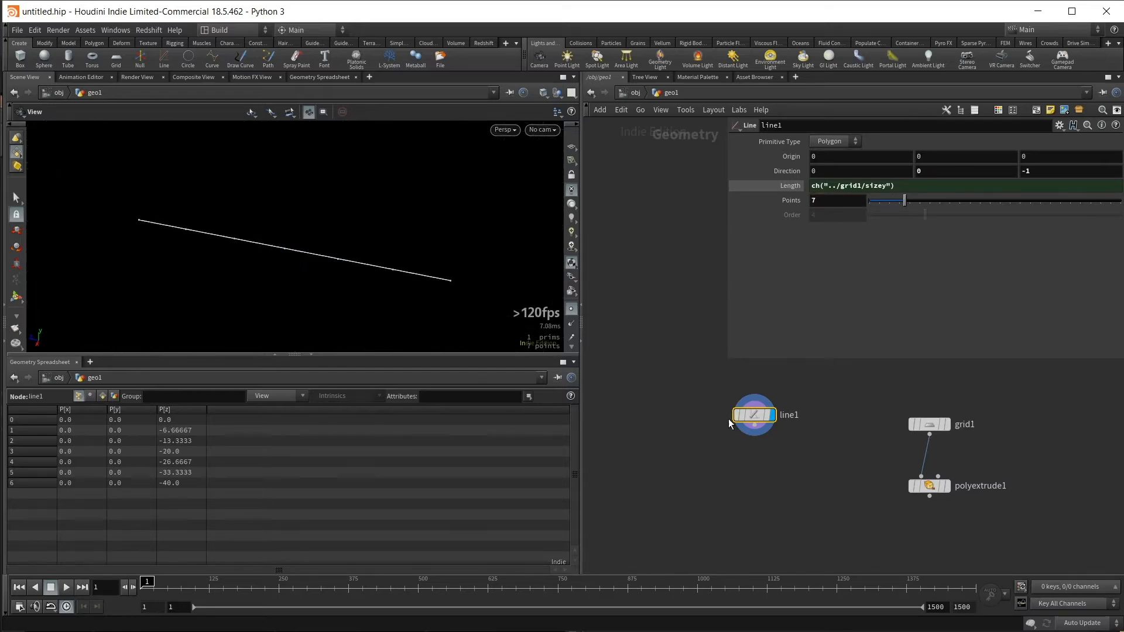
{"action": "left_click_drag", "start_coordinate": [696, 401], "coordinate": [771, 455]}
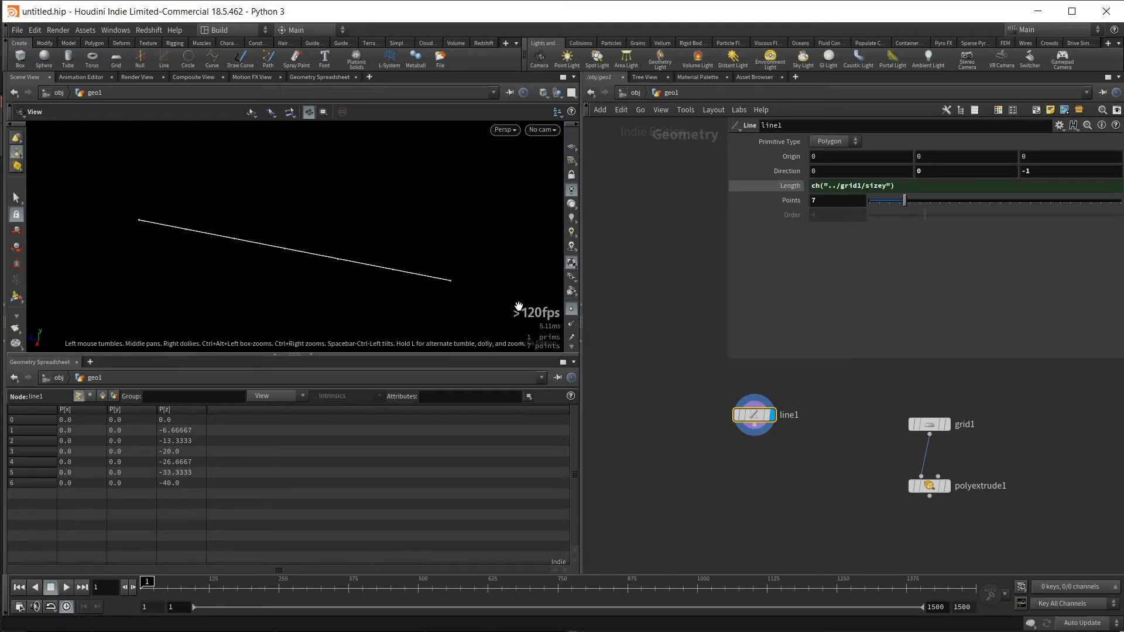
- Add a Group by Range node, connect it after the line node, and display its result
{"action": "key", "text": "Tab"}
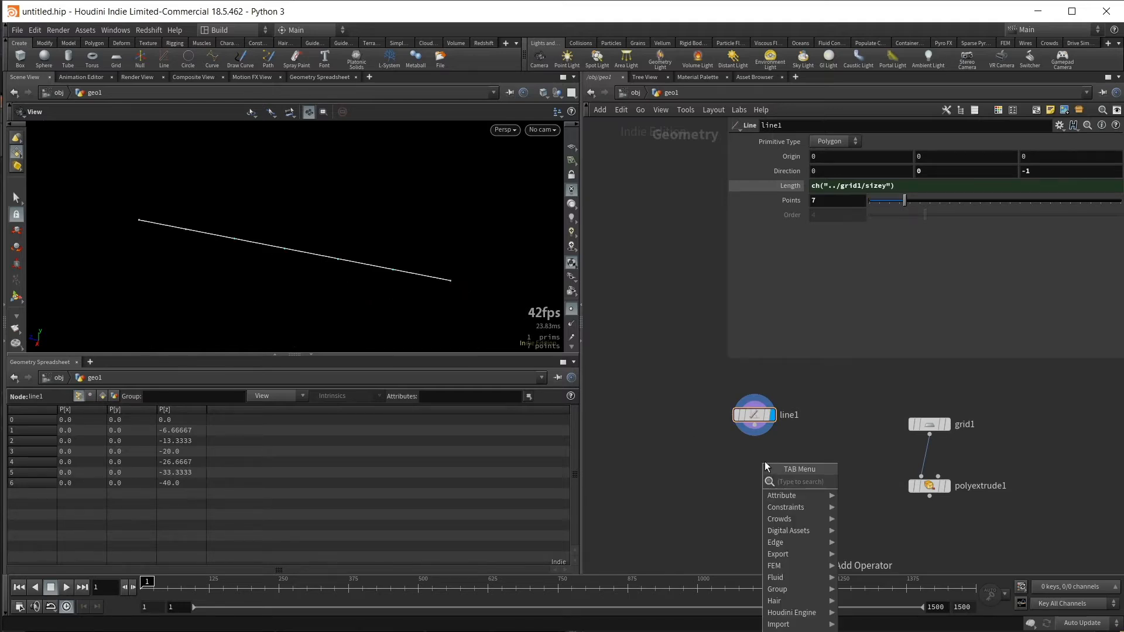
{"action": "type", "text": "group"}
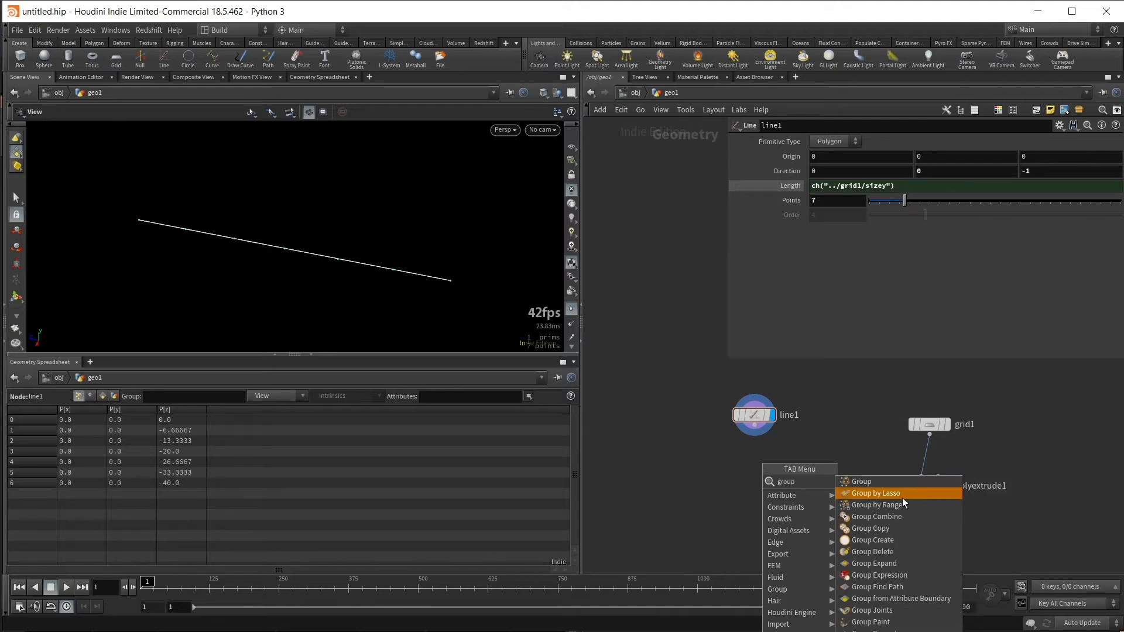
{"action": "left_click", "coordinate": [951, 507]}
{"action": "left_click", "coordinate": [748, 453]}
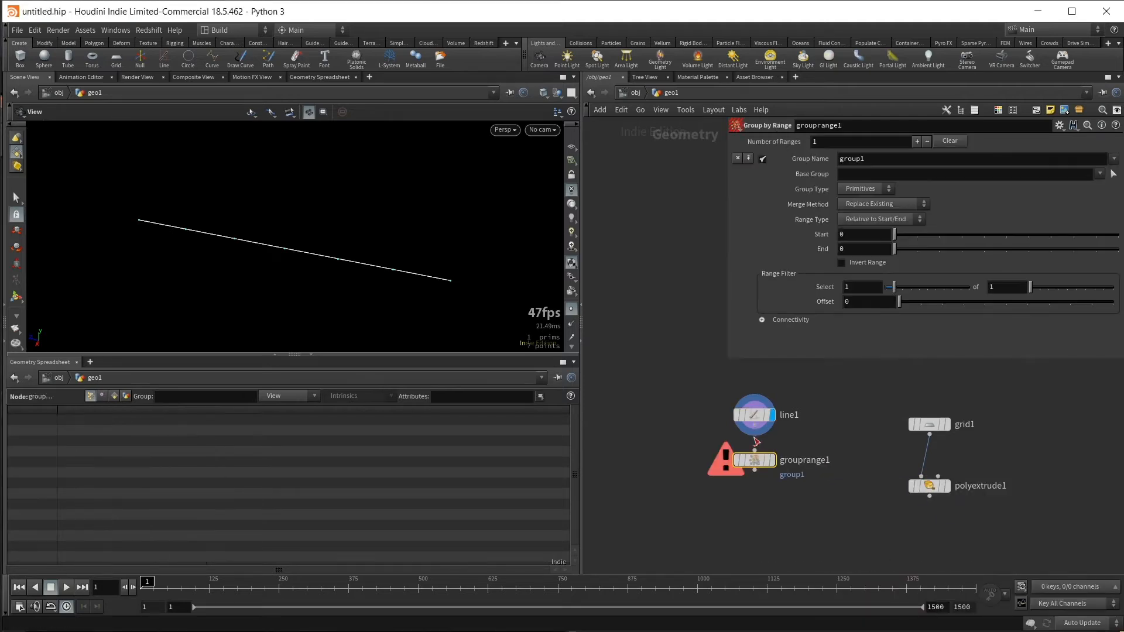
{"action": "left_click", "coordinate": [755, 426]}
{"action": "left_click", "coordinate": [754, 450]}
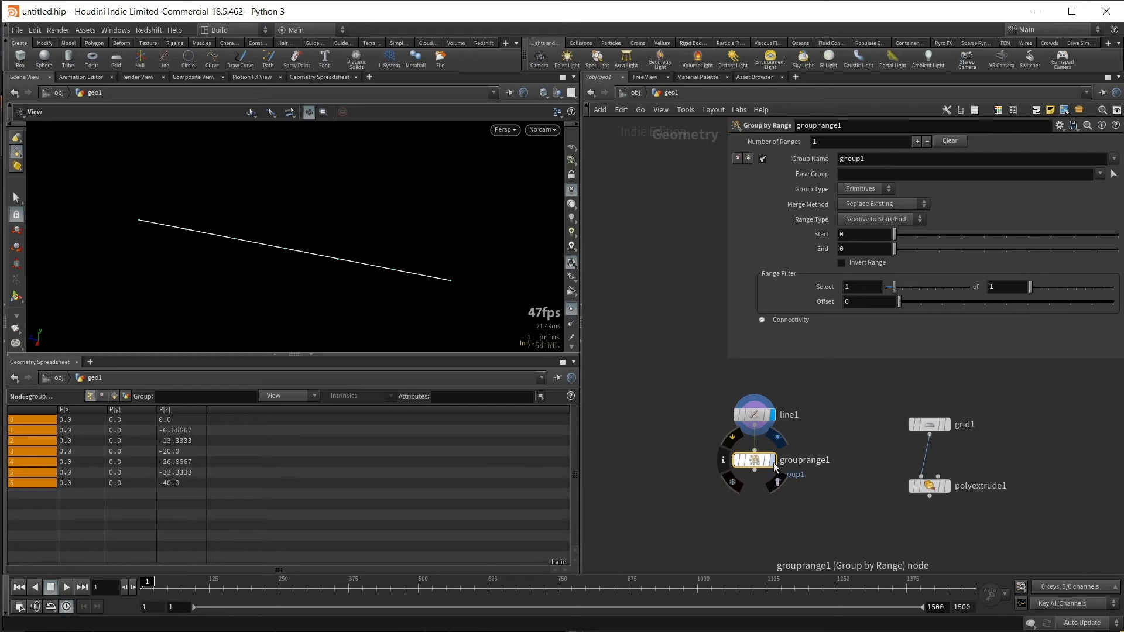
{"action": "left_click", "coordinate": [773, 460]}
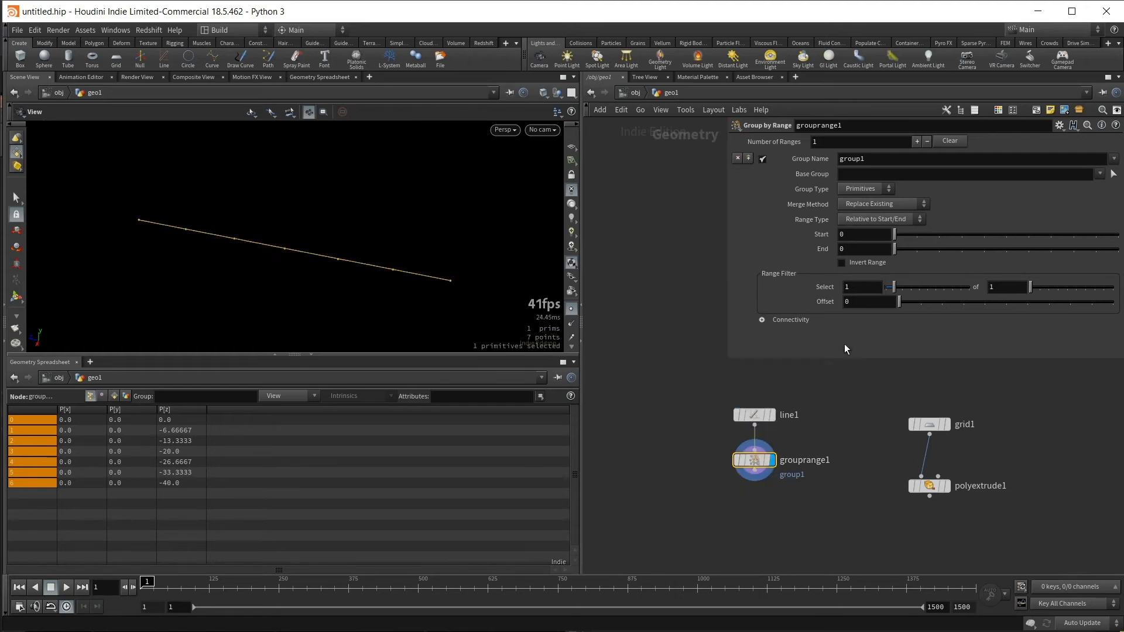
- Group only the line's two end points: group type Points, range start 1 and end 1, with the range inverted
{"action": "left_click", "coordinate": [855, 189]}
{"action": "left_click", "coordinate": [855, 202]}
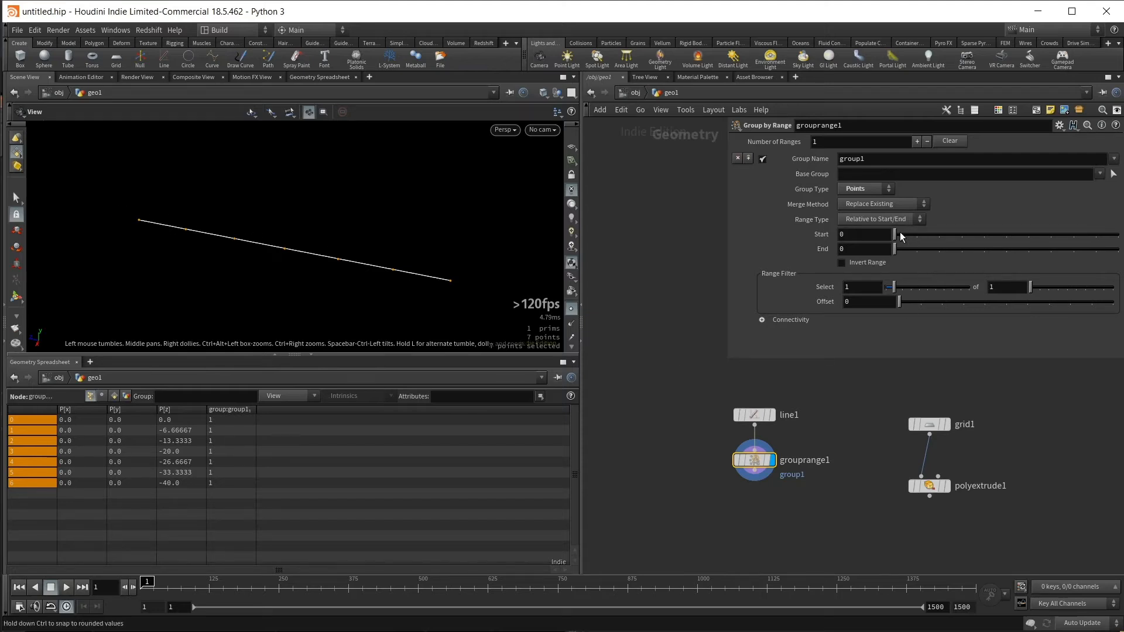
{"action": "left_click_drag", "start_coordinate": [896, 234], "coordinate": [938, 236]}
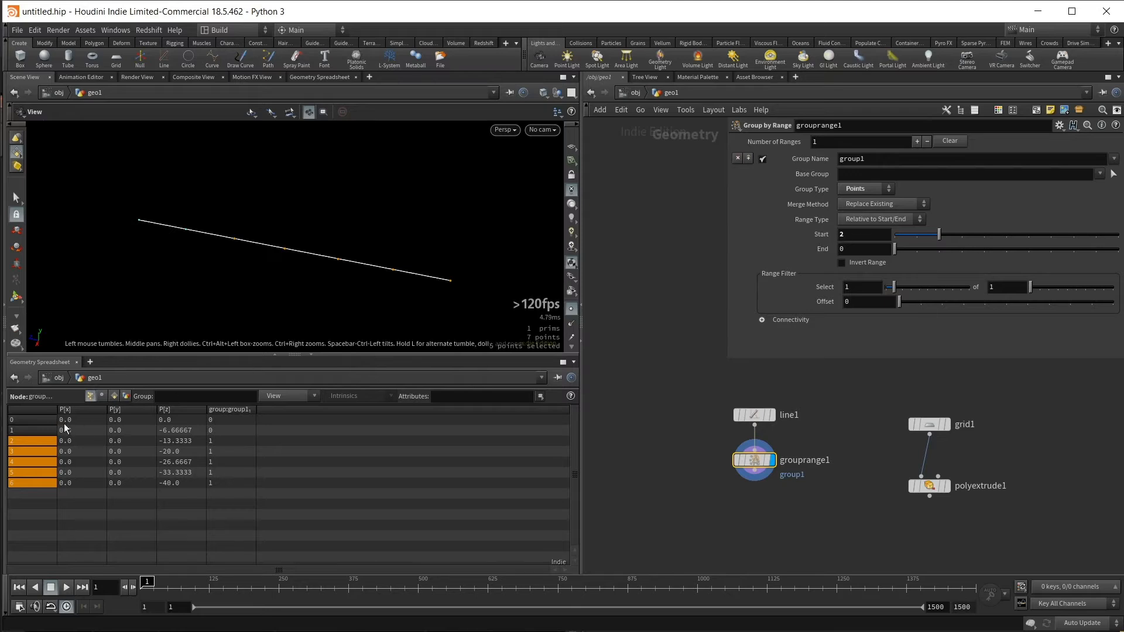
{"action": "left_click_drag", "start_coordinate": [921, 236], "coordinate": [918, 240]}
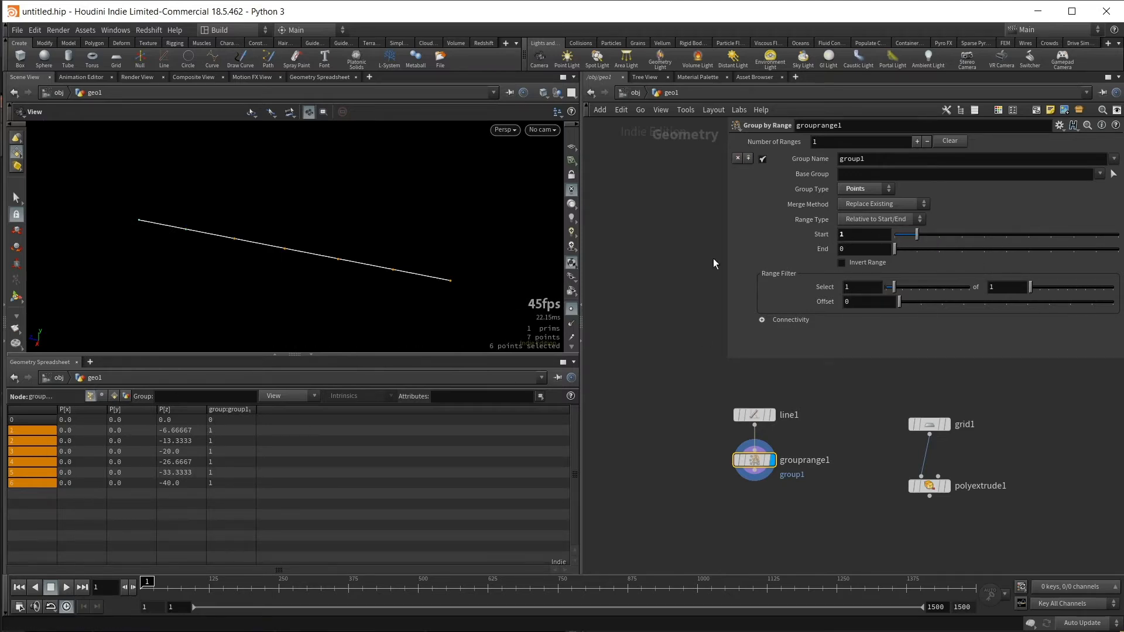
{"action": "left_click", "coordinate": [917, 250]}
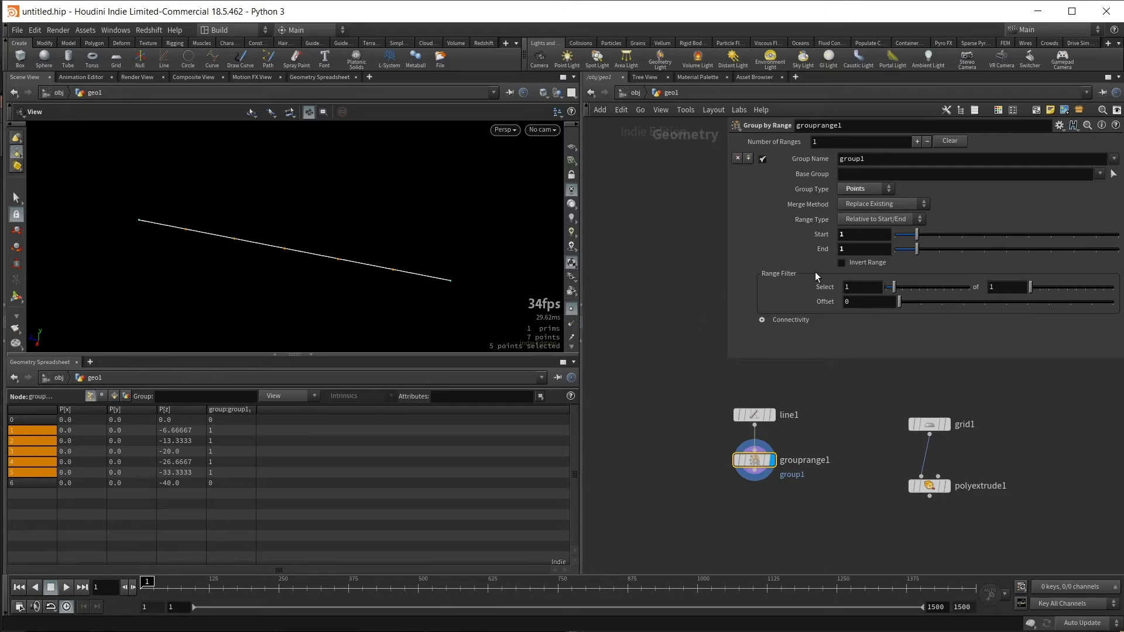
{"action": "left_click", "coordinate": [853, 262]}
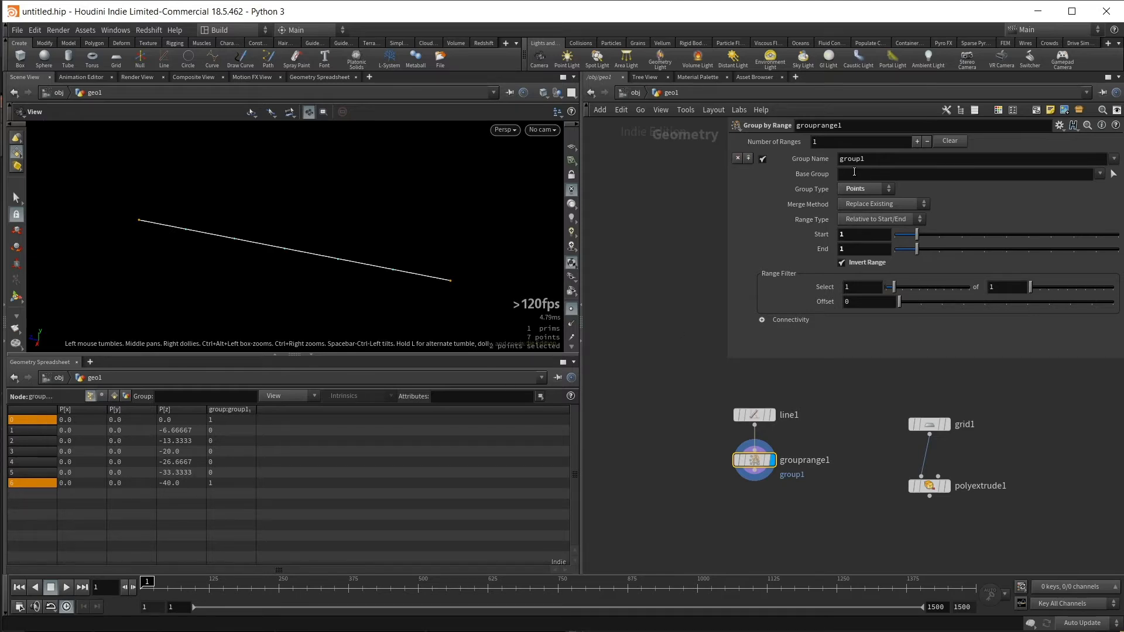
- Rename the range group to FirstLast
{"action": "left_click_drag", "start_coordinate": [897, 162], "coordinate": [764, 155]}
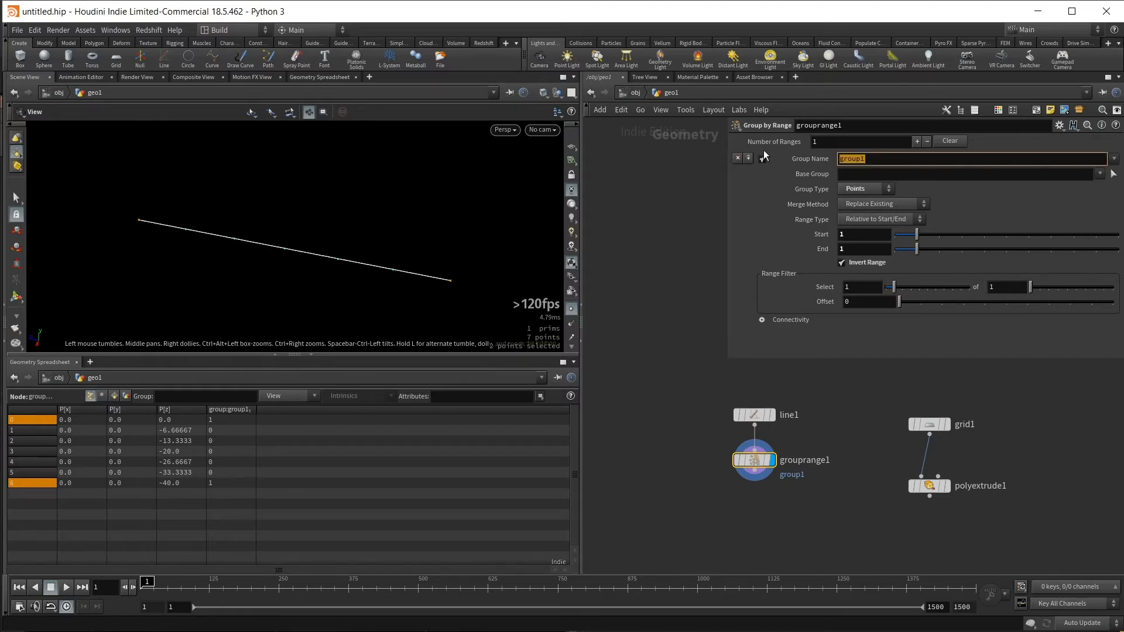
{"action": "type", "text": "FirstLast"}
{"action": "key", "text": "Return"}
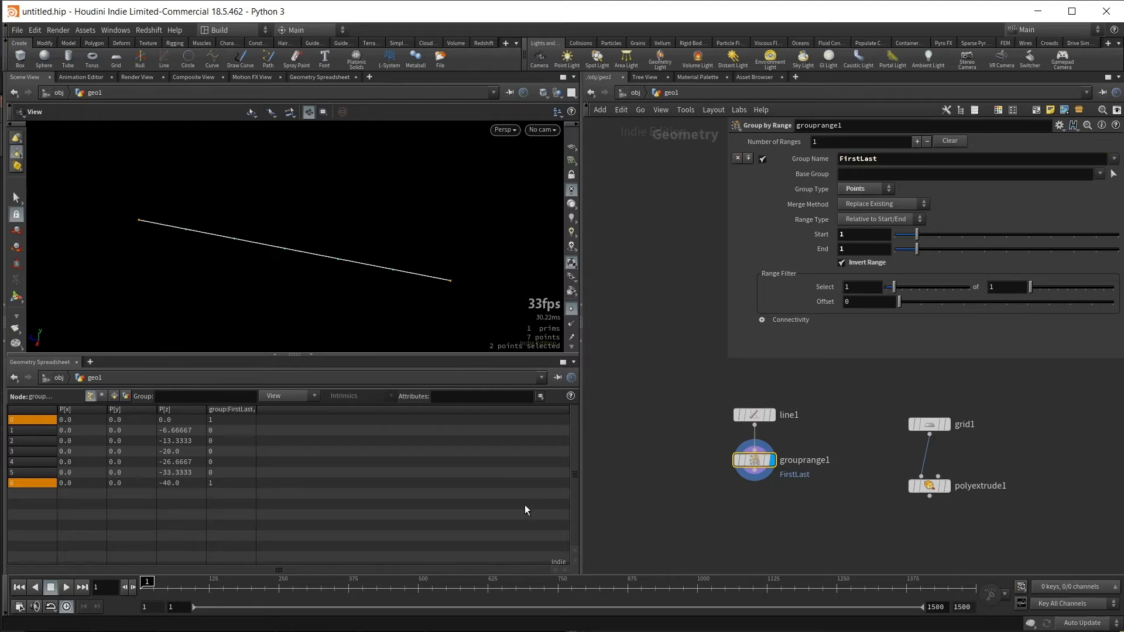
- Add a Blast node below the Group by Range node
{"action": "middle_click_drag", "start_coordinate": [767, 521], "coordinate": [758, 503]}
{"action": "left_click", "coordinate": [745, 507]}
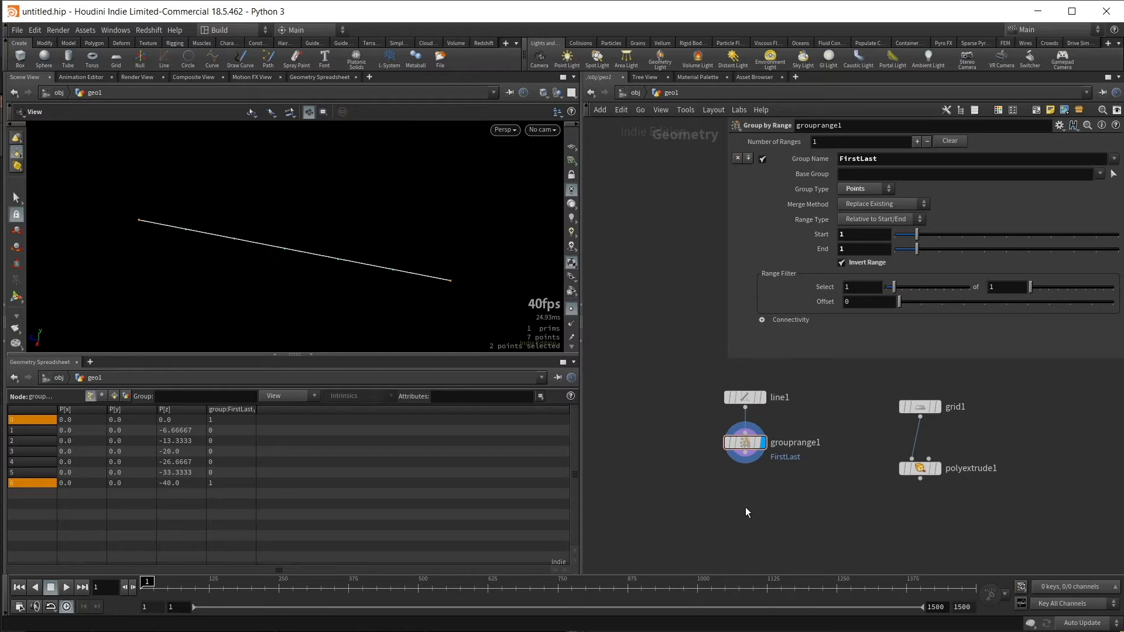
{"action": "key", "text": "Tab"}
{"action": "type", "text": "bral"}
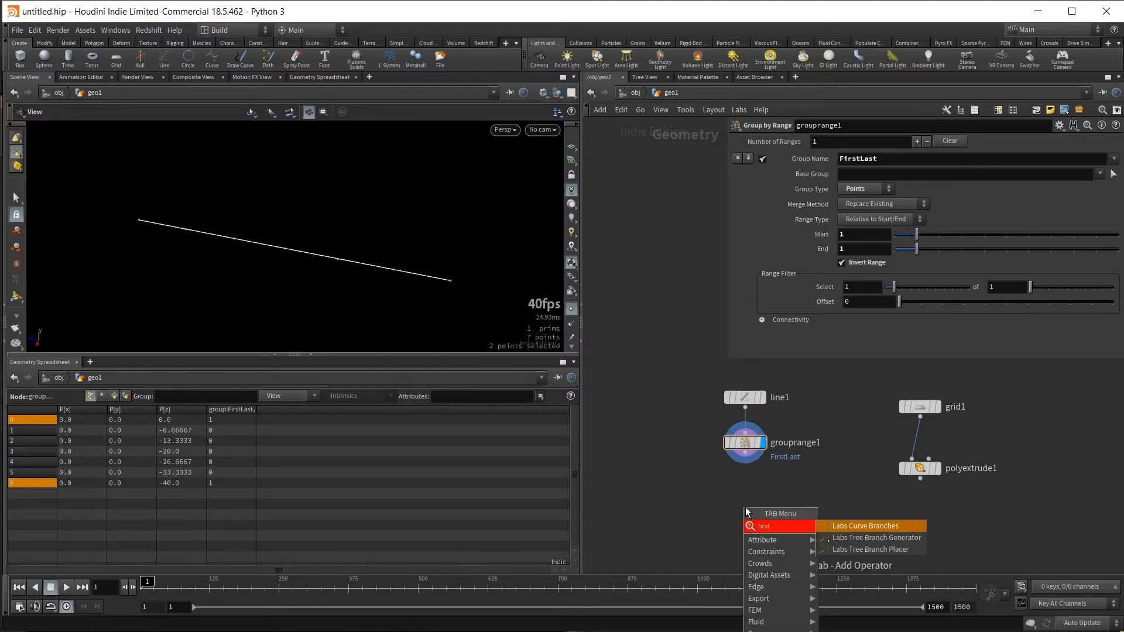
{"action": "key", "text": "BackSpace"}
{"action": "key", "text": "BackSpace"}
{"action": "key", "text": "BackSpace"}
{"action": "type", "text": "la"}
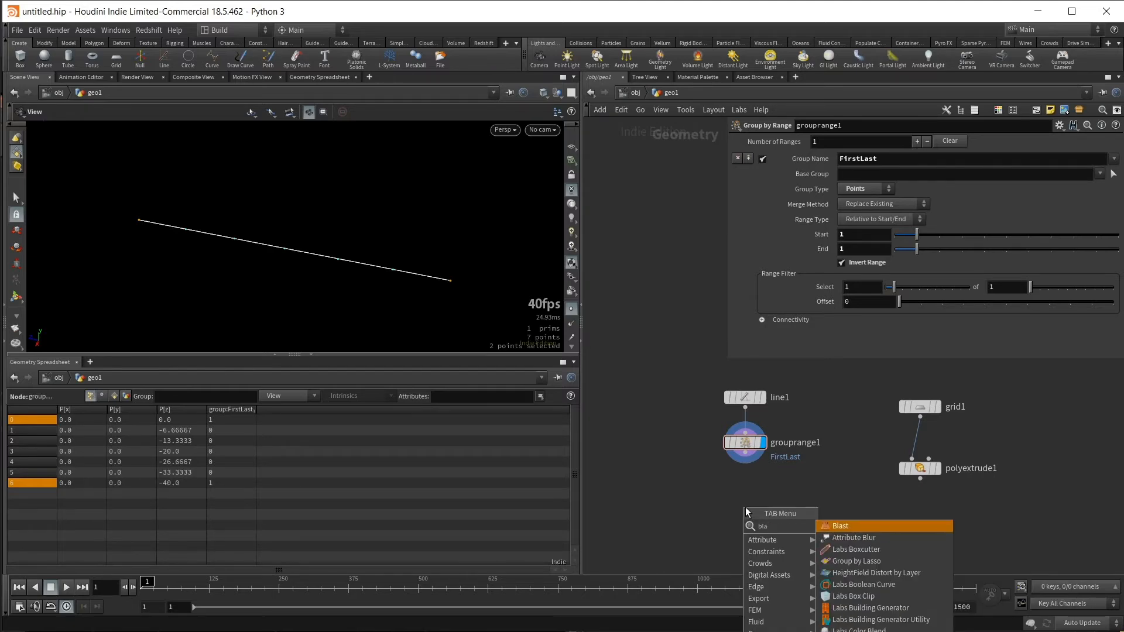
{"action": "key", "text": "Return"}
{"action": "left_click", "coordinate": [746, 507]}
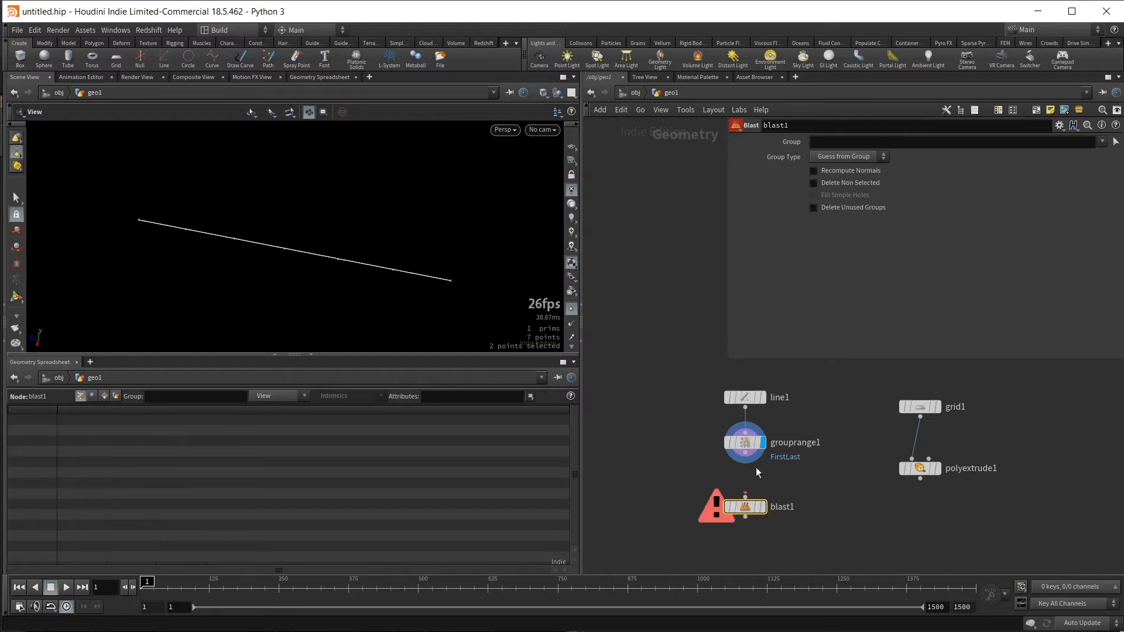
- Connect the Blast node to the Group by Range output, display it, and set its group to FirstLast
{"action": "left_click", "coordinate": [762, 507]}
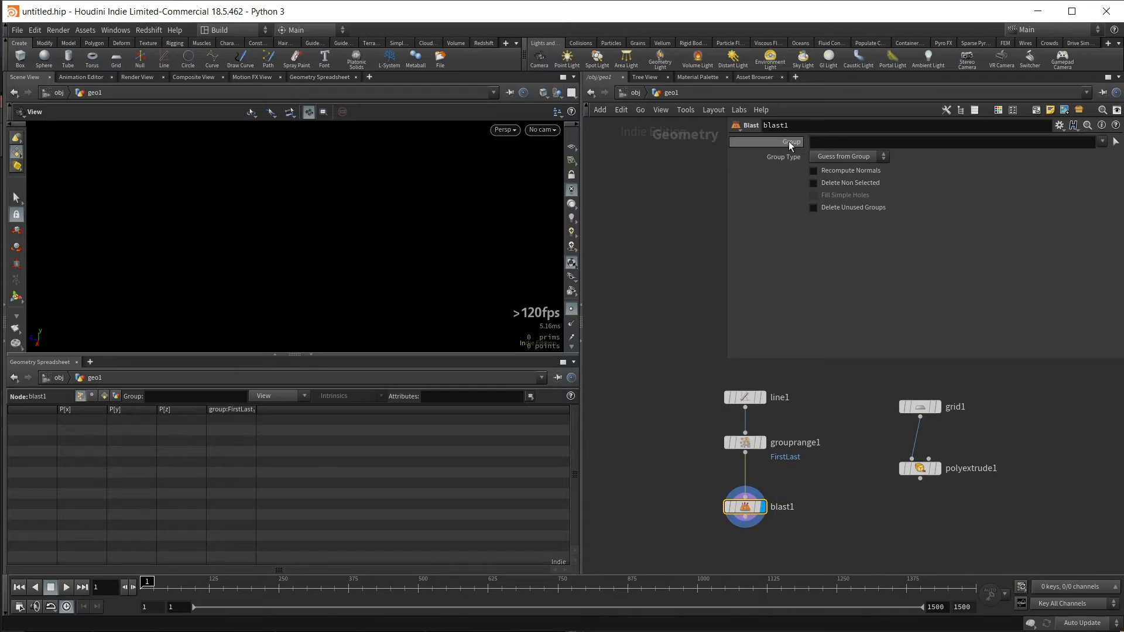
{"action": "left_click", "coordinate": [1102, 143]}
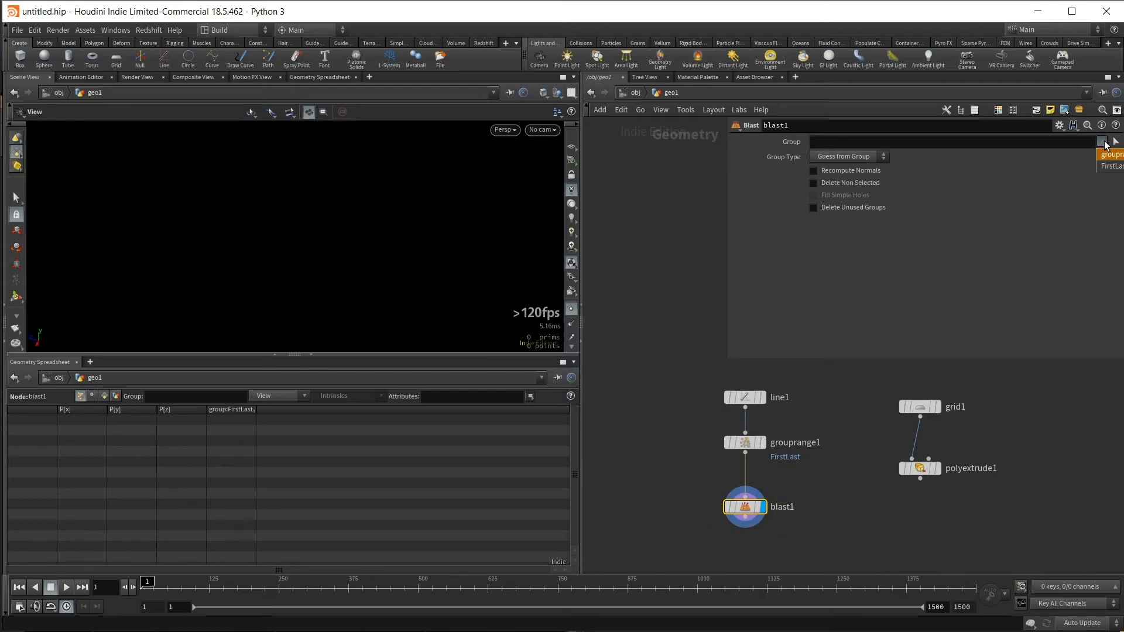
{"action": "left_click", "coordinate": [1111, 167]}
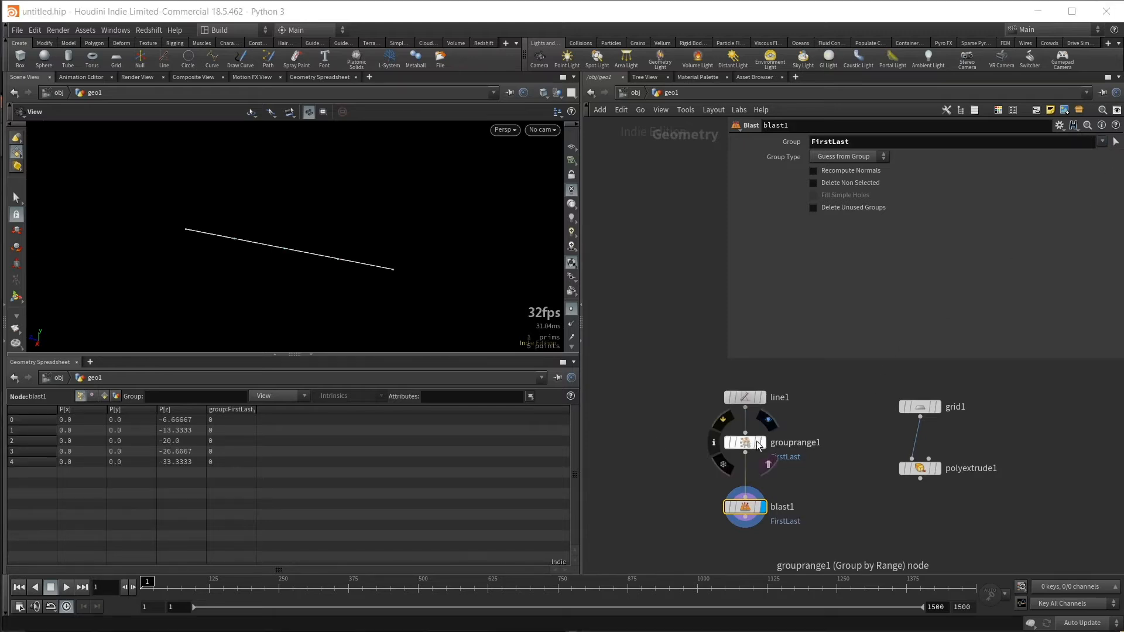
- Temporarily template the Group by Range node to compare the original line with the trimmed one
{"action": "left_click", "coordinate": [759, 444]}
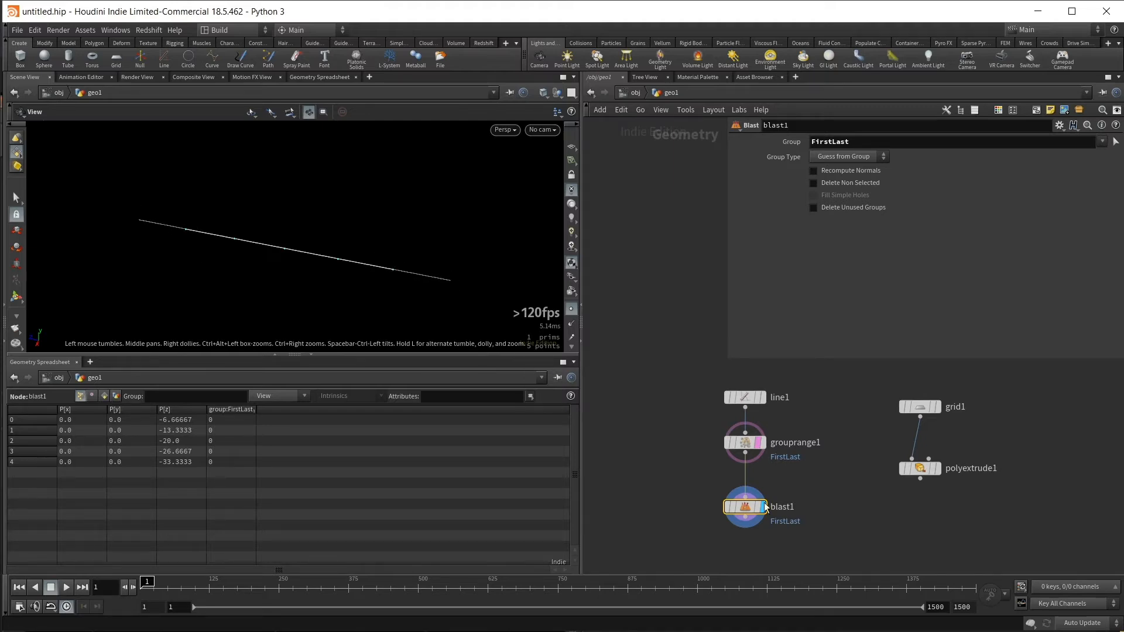
{"action": "left_click", "coordinate": [759, 443]}
{"action": "mouse_move", "coordinate": [854, 529]}
{"action": "middle_mouse_down"}
{"action": "mouse_move", "coordinate": [871, 498]}
{"action": "mouse_move", "coordinate": [850, 516]}
{"action": "mouse_move", "coordinate": [858, 533]}
{"action": "middle_mouse_up"}
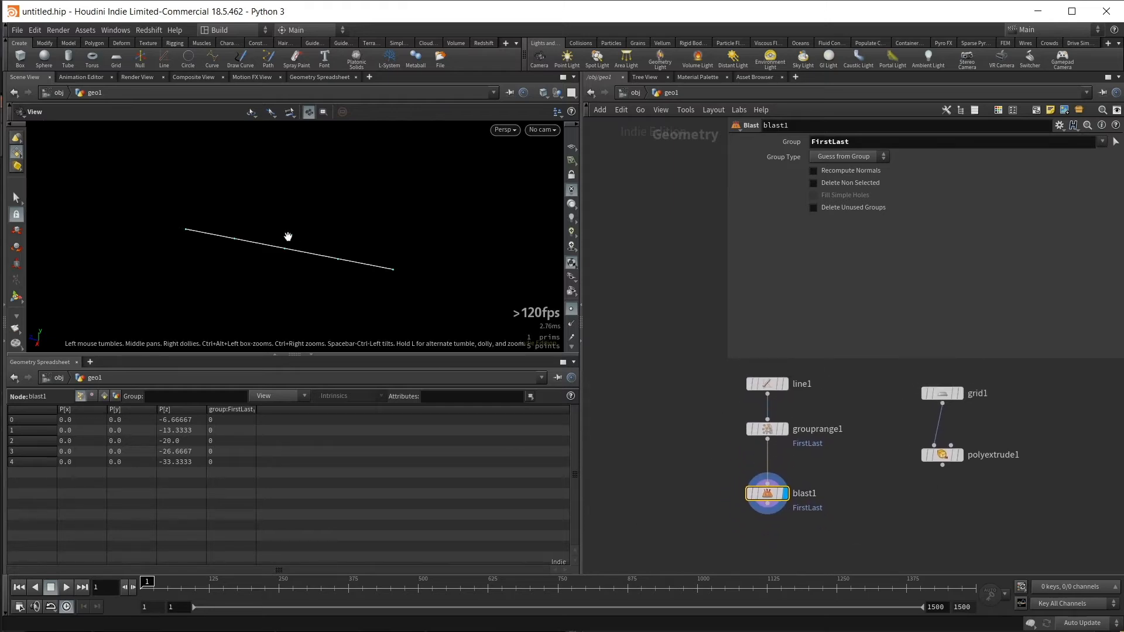
{"action": "left_click_drag", "start_coordinate": [242, 246], "coordinate": [285, 283]}
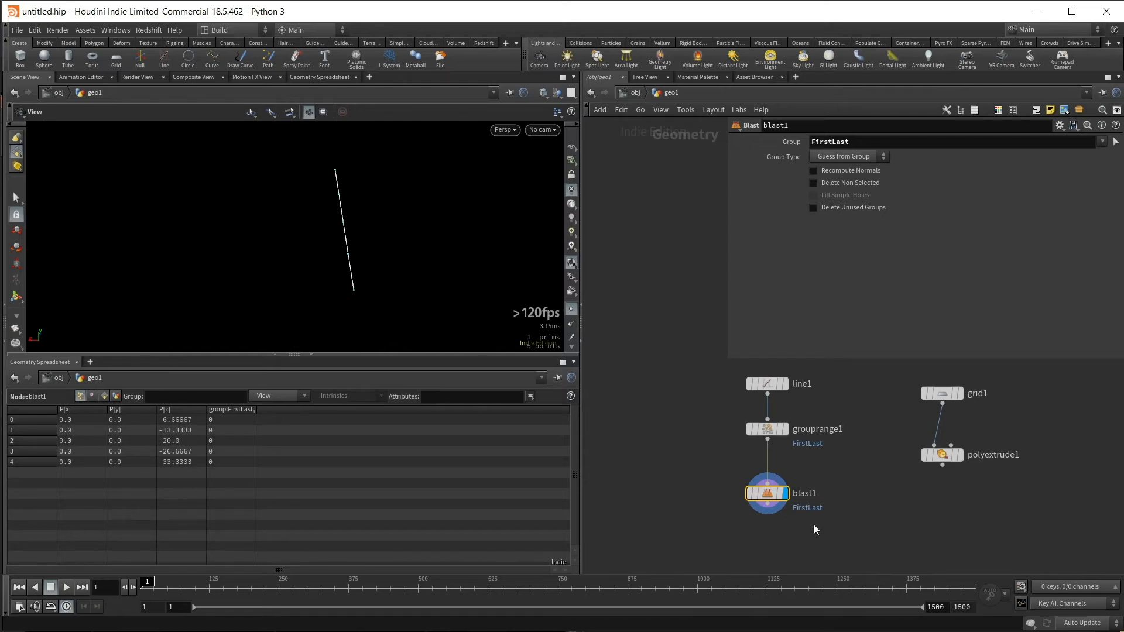
{"action": "mouse_move", "coordinate": [815, 530]}
{"action": "middle_mouse_down"}
{"action": "mouse_move", "coordinate": [826, 520]}
{"action": "mouse_move", "coordinate": [816, 517]}
{"action": "middle_mouse_up"}
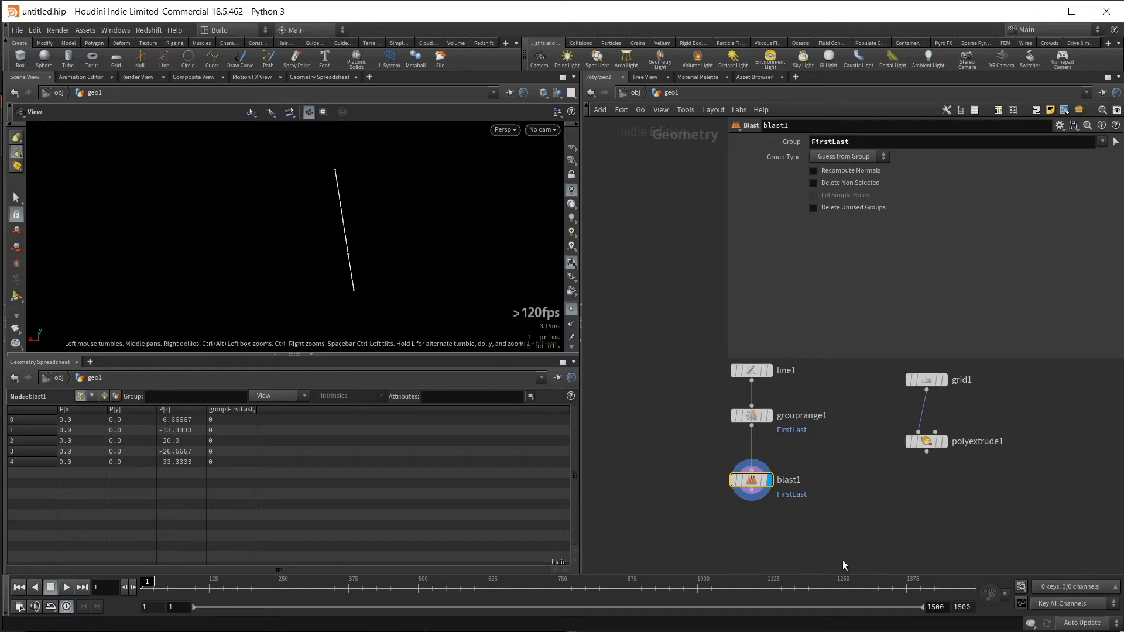
{"action": "middle_click_drag", "start_coordinate": [842, 560], "coordinate": [778, 521]}
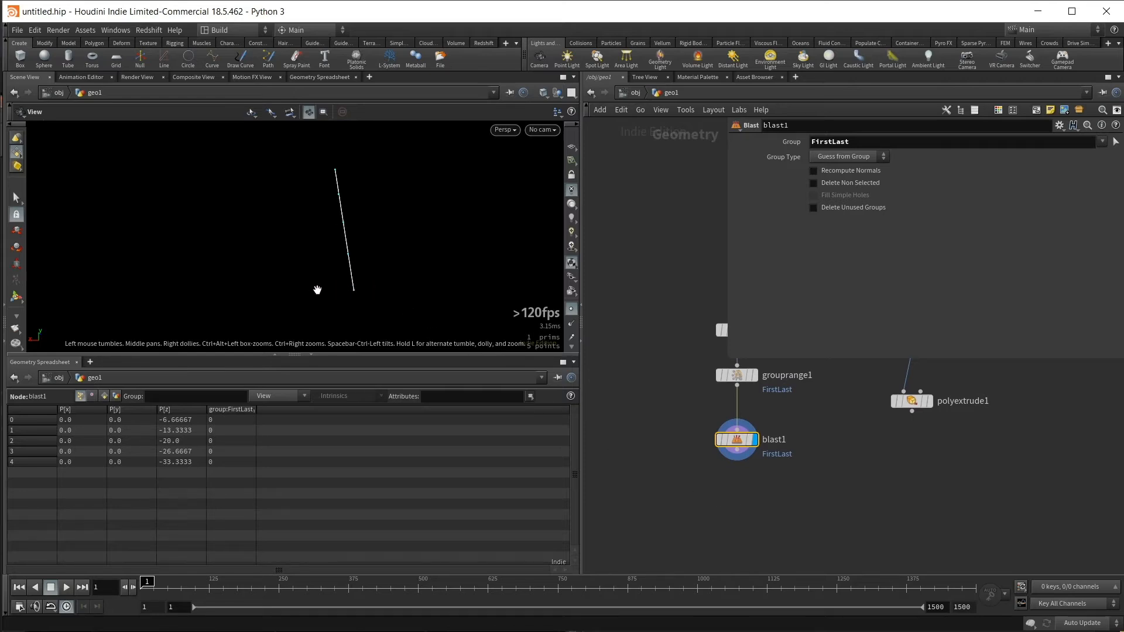
{"action": "middle_click_drag", "start_coordinate": [682, 472], "coordinate": [651, 469]}
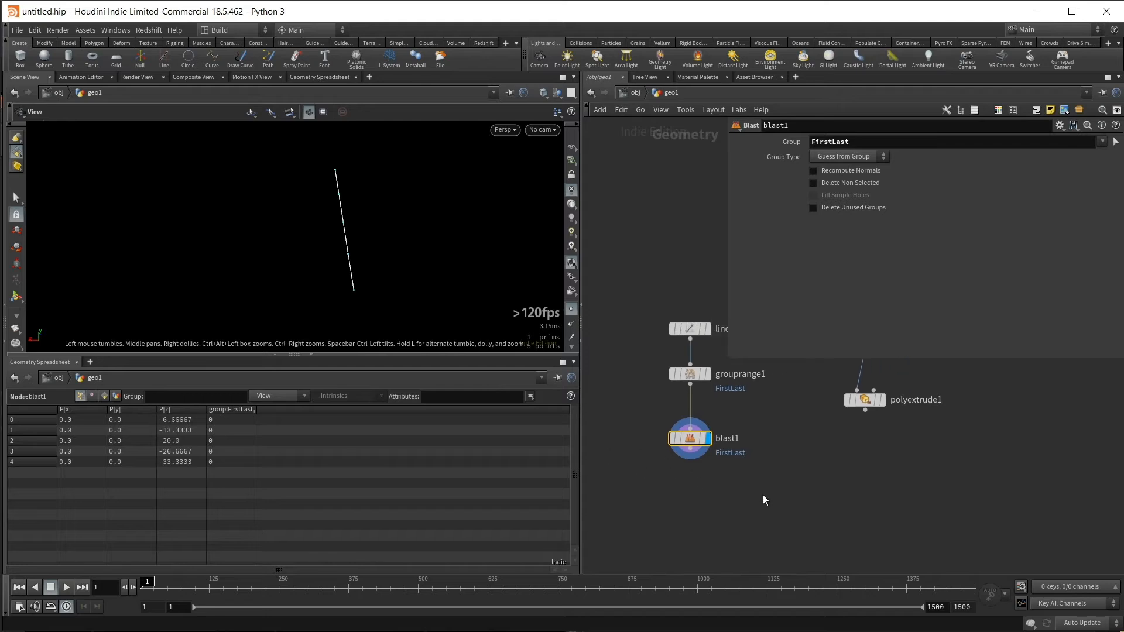
{"action": "mouse_move", "coordinate": [752, 494]}
{"action": "middle_mouse_down"}
{"action": "mouse_move", "coordinate": [729, 498]}
{"action": "mouse_move", "coordinate": [736, 506]}
{"action": "middle_mouse_up"}
{"action": "left_click_drag", "start_coordinate": [607, 309], "coordinate": [644, 435]}
{"action": "middle_click_drag", "start_coordinate": [777, 450], "coordinate": [827, 483]}
{"action": "left_click", "coordinate": [827, 484]}
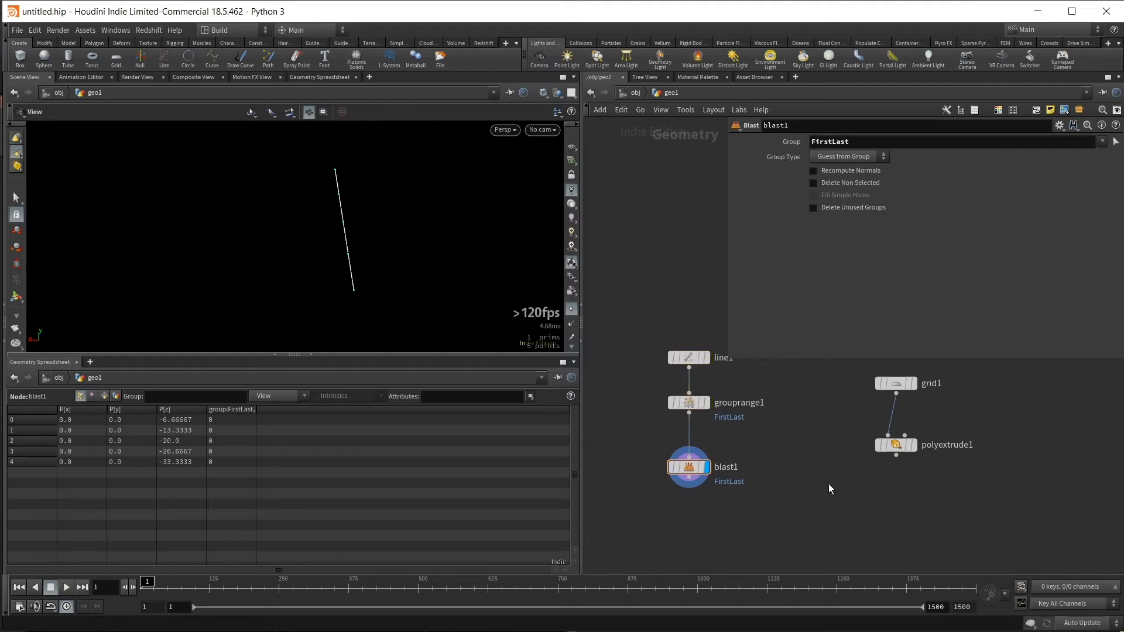
- Add a second Line node between the Blast and PolyExtrude nodes and display it
{"action": "key", "text": "Tab"}
{"action": "type", "text": "line"}
{"action": "key", "text": "Return"}
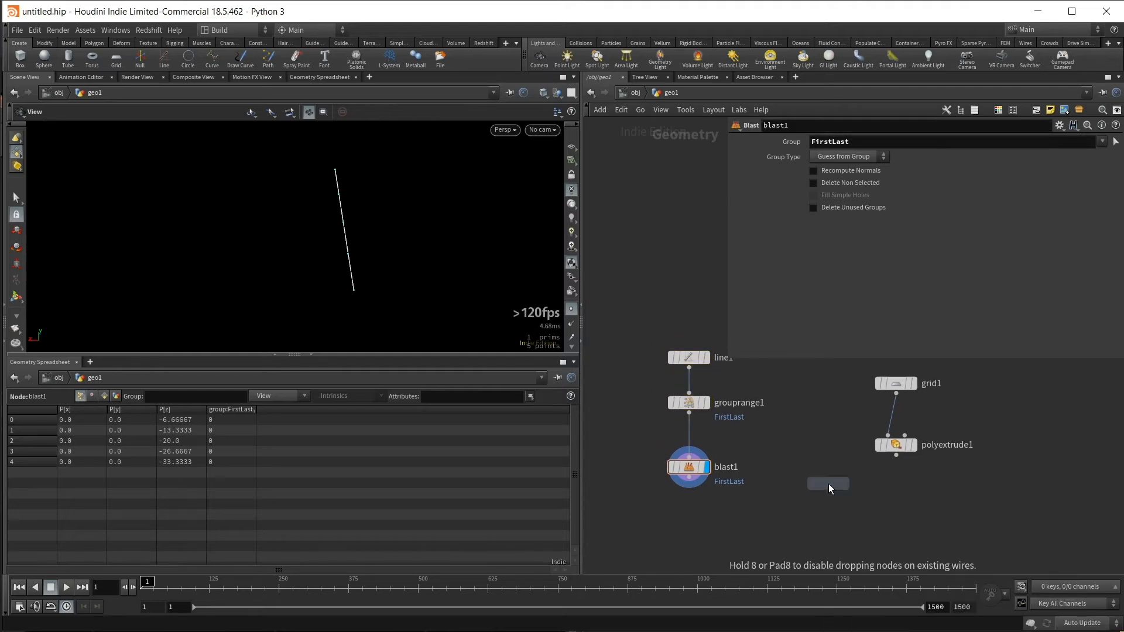
{"action": "left_click", "coordinate": [828, 483]}
{"action": "left_click_drag", "start_coordinate": [826, 478], "coordinate": [802, 465]}
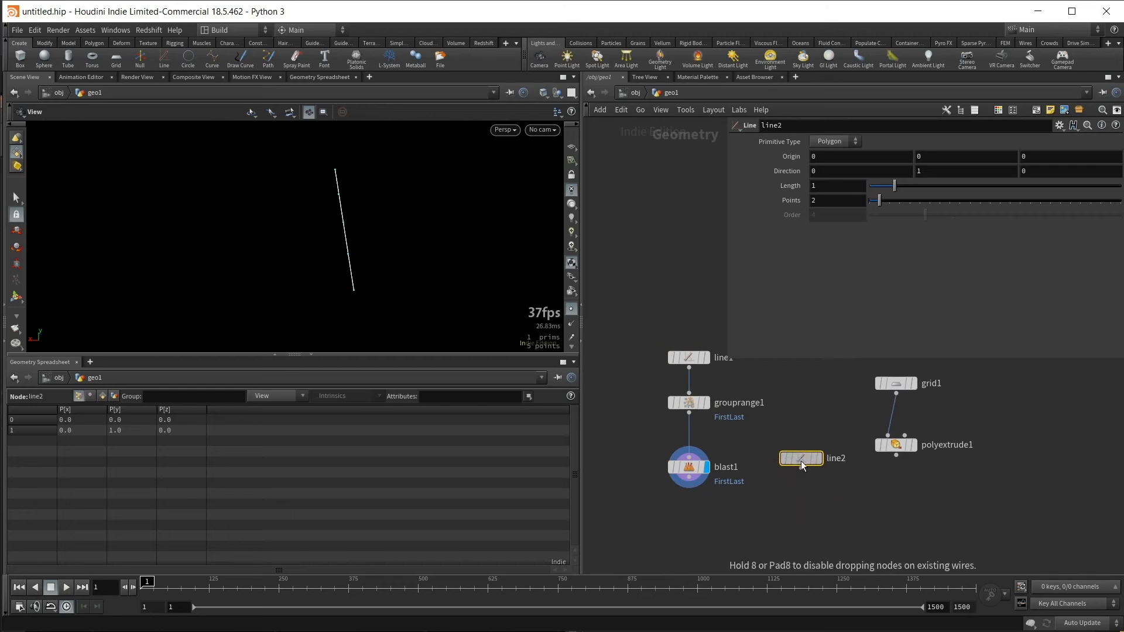
{"action": "left_click", "coordinate": [818, 458]}
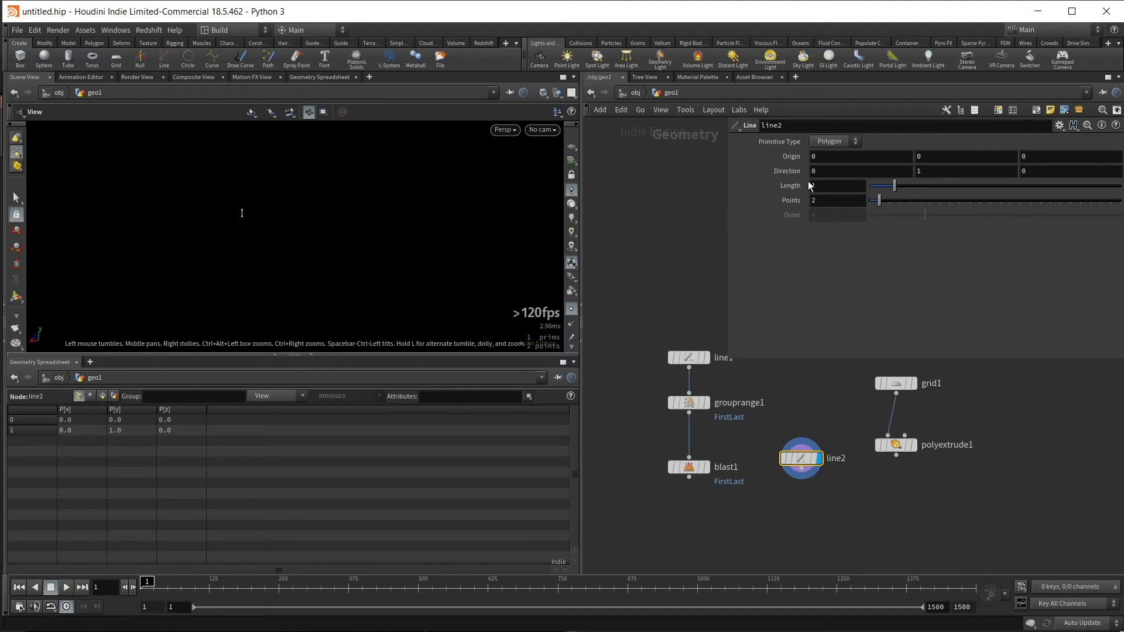
- Point the second line along the X axis by setting its direction to 1, 0, 0
{"action": "double_click", "coordinate": [870, 174]}
{"action": "type", "text": "1"}
{"action": "key", "text": "Return"}
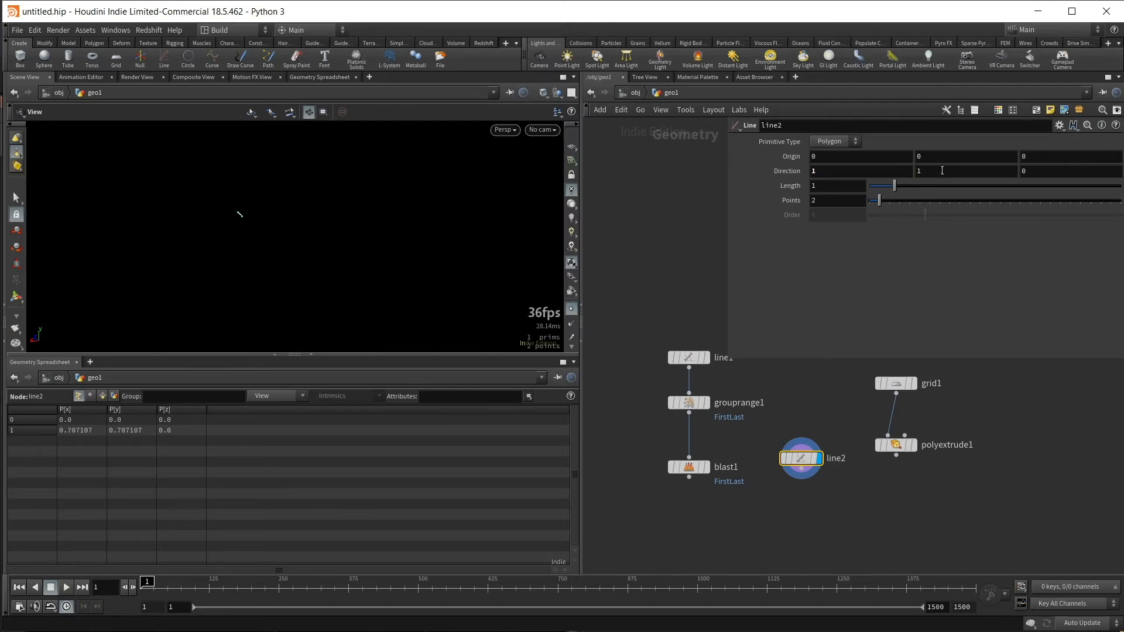
{"action": "key", "text": "Return"}
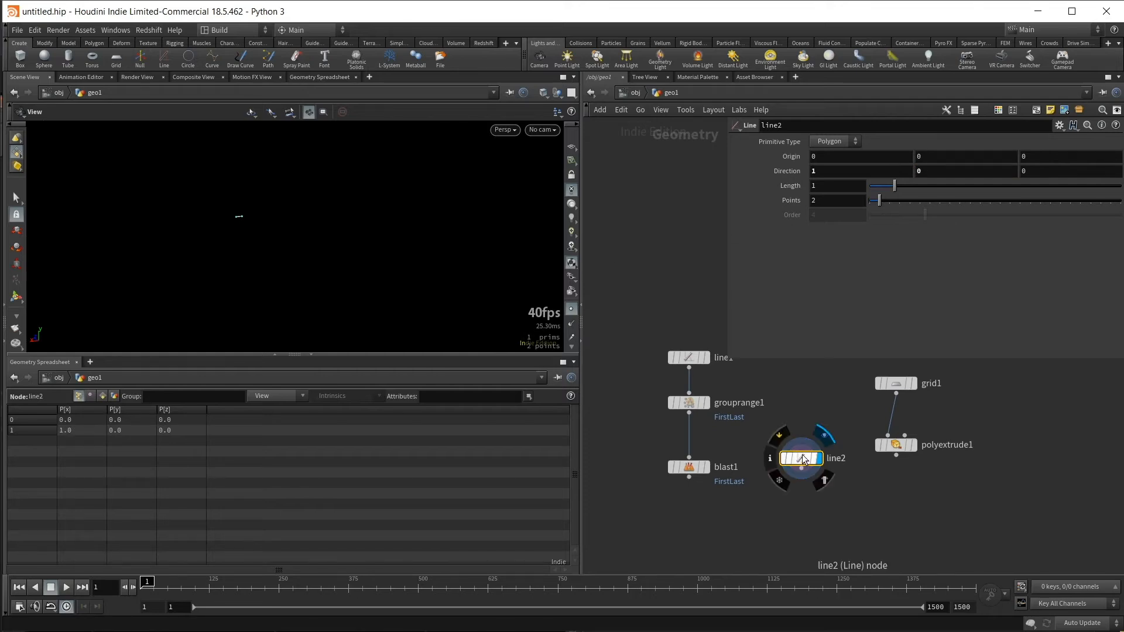
- Add a Copy to Points node, feed it the Blast output as source and the second line as target points, and display it
{"action": "middle_click_drag", "start_coordinate": [779, 511], "coordinate": [790, 484]}
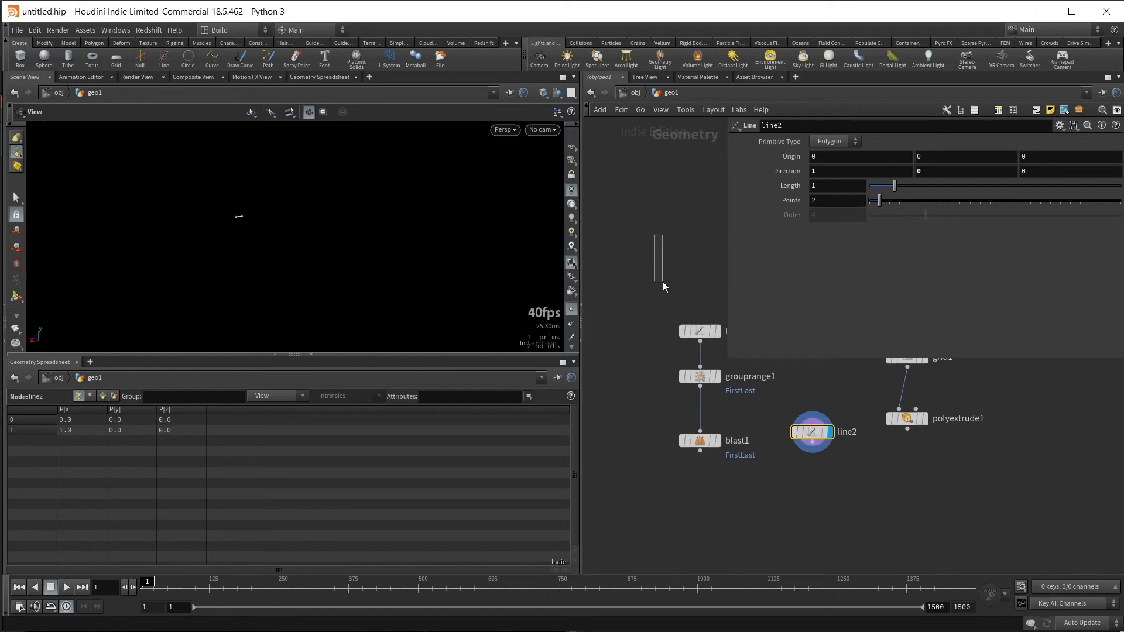
{"action": "left_click_drag", "start_coordinate": [662, 282], "coordinate": [718, 475]}
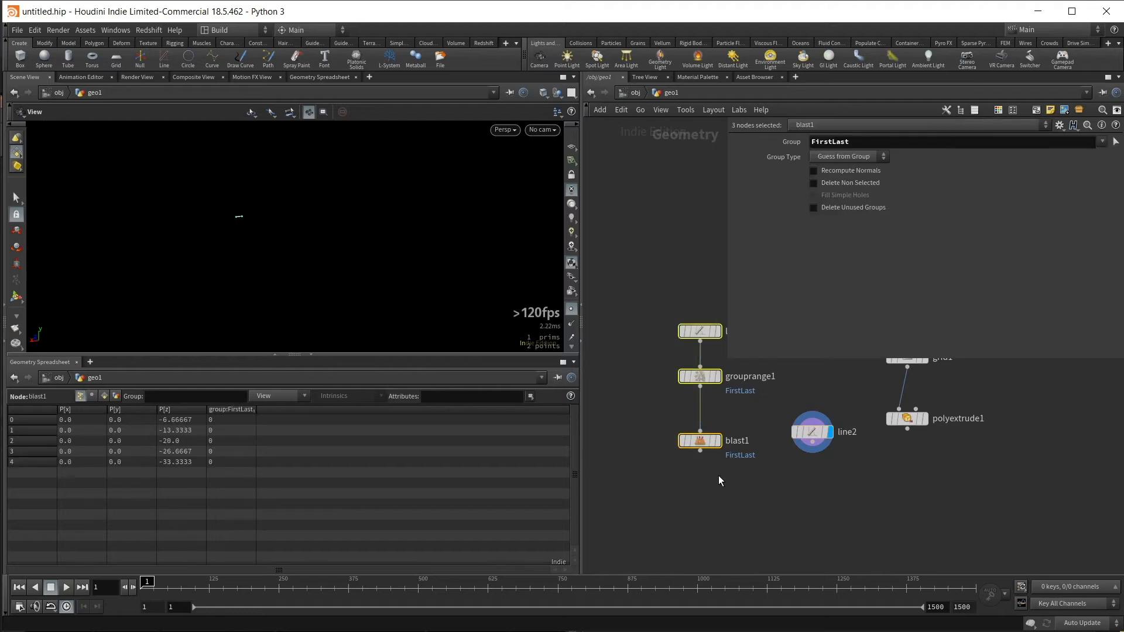
{"action": "mouse_move", "coordinate": [818, 435]}
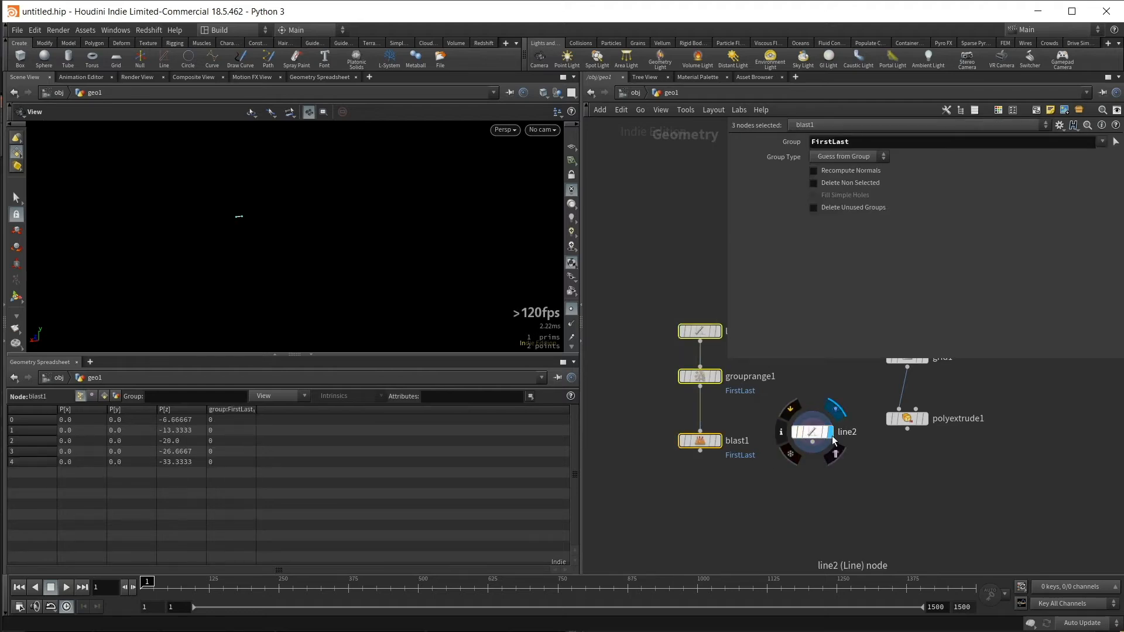
{"action": "left_click_drag", "start_coordinate": [814, 435], "coordinate": [819, 451]}
{"action": "middle_click_drag", "start_coordinate": [814, 506], "coordinate": [788, 519]}
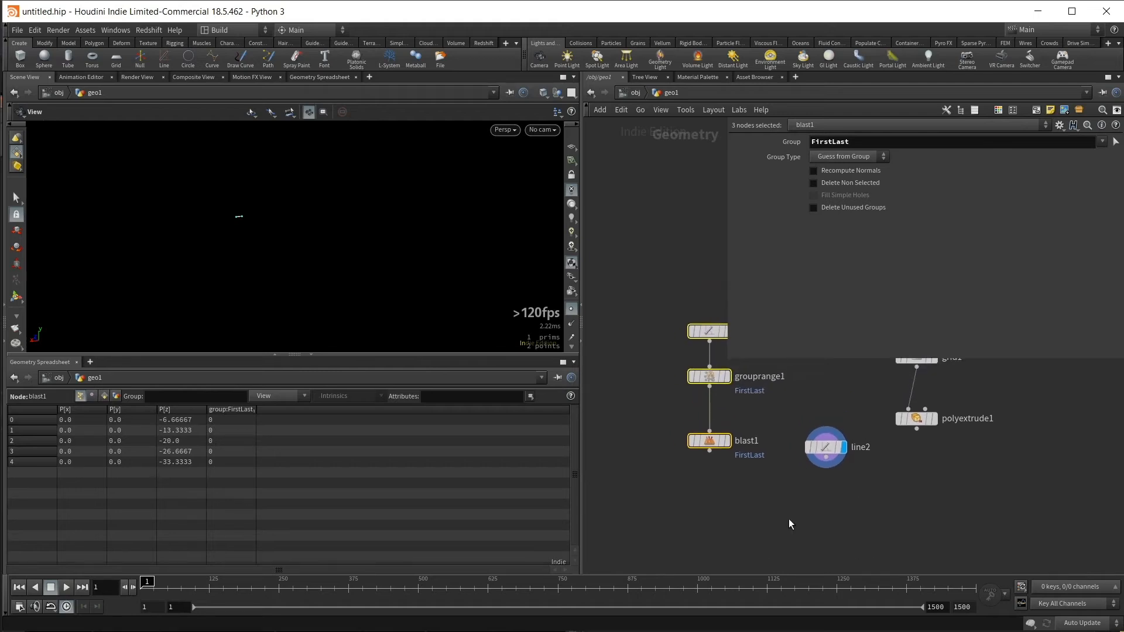
{"action": "left_click", "coordinate": [795, 521]}
{"action": "key", "text": "Tab"}
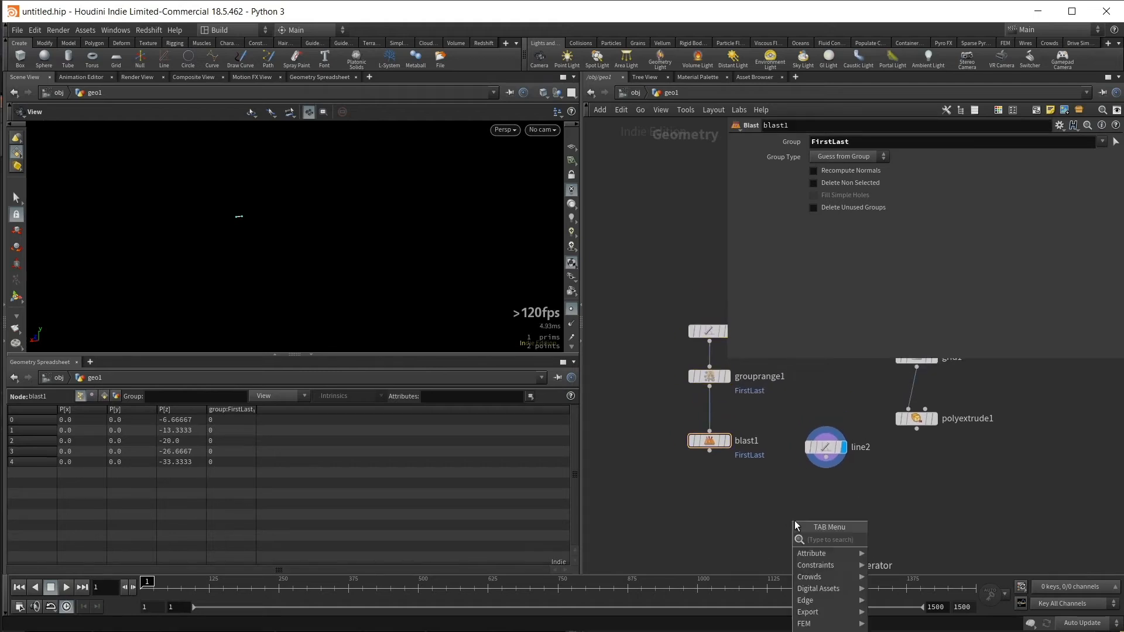
{"action": "type", "text": "ctp"}
{"action": "key", "text": "Return"}
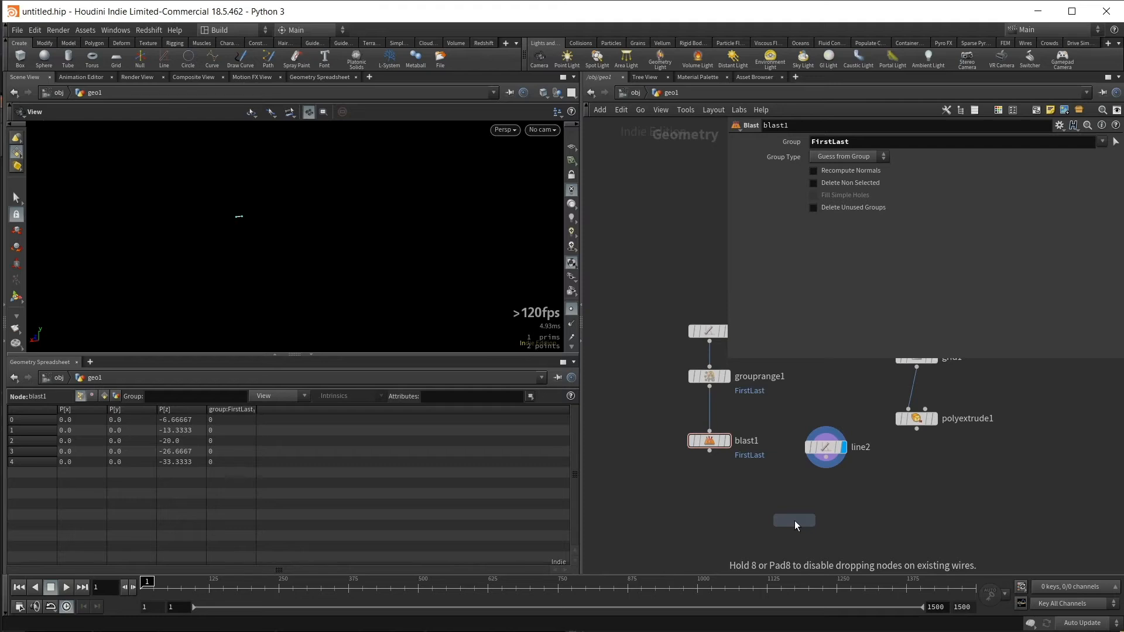
{"action": "left_click", "coordinate": [778, 518]}
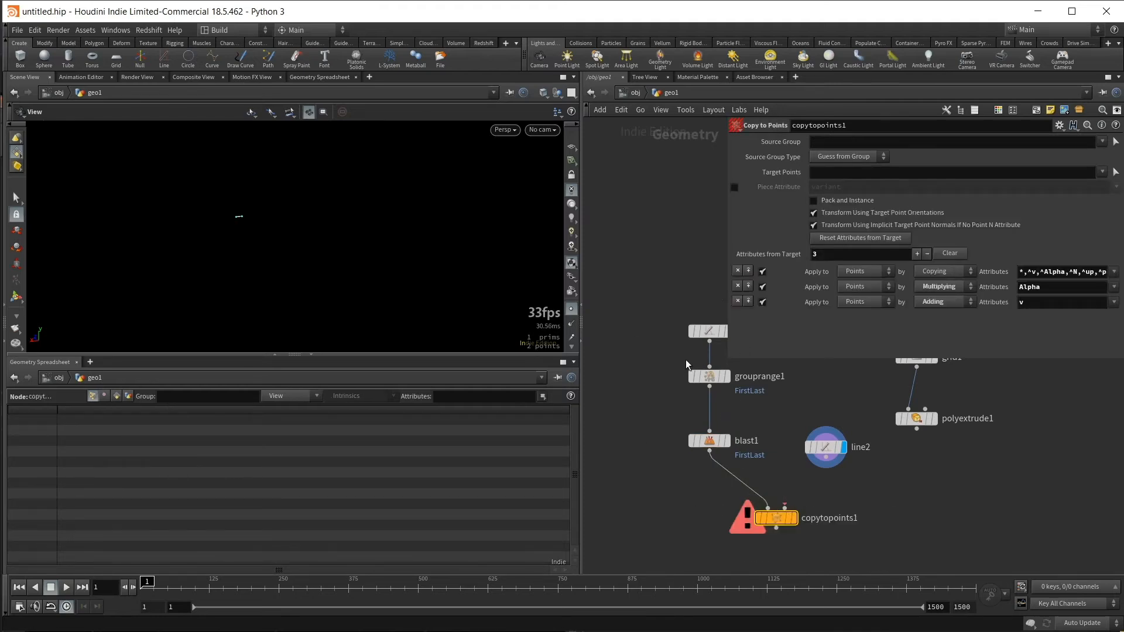
{"action": "left_click_drag", "start_coordinate": [826, 457], "coordinate": [785, 507]}
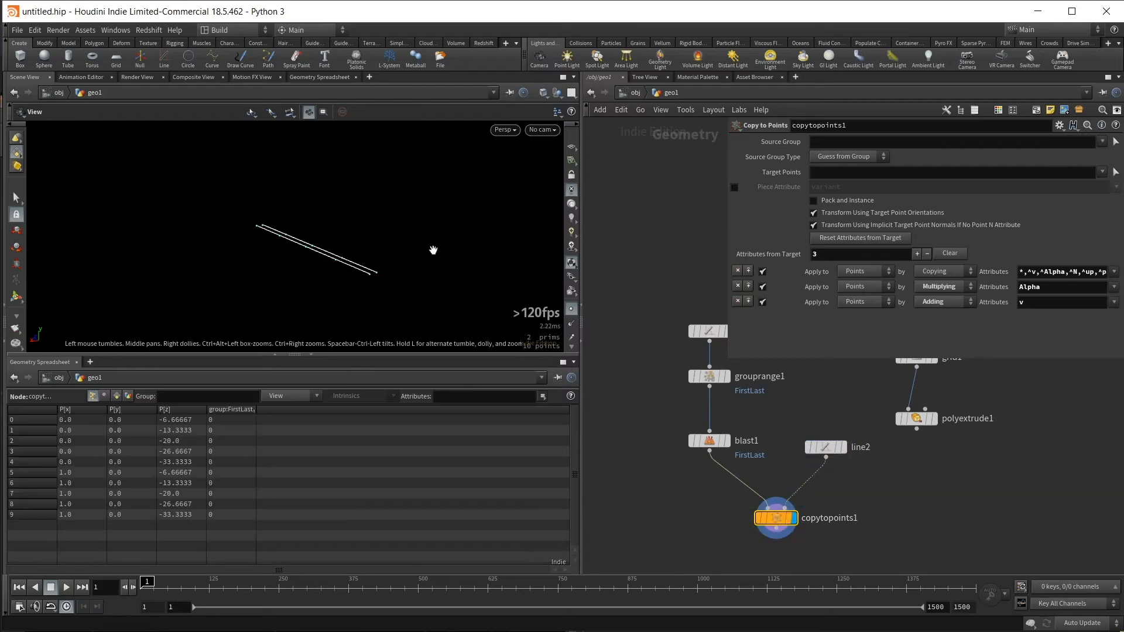
{"action": "left_click_drag", "start_coordinate": [431, 249], "coordinate": [359, 231]}
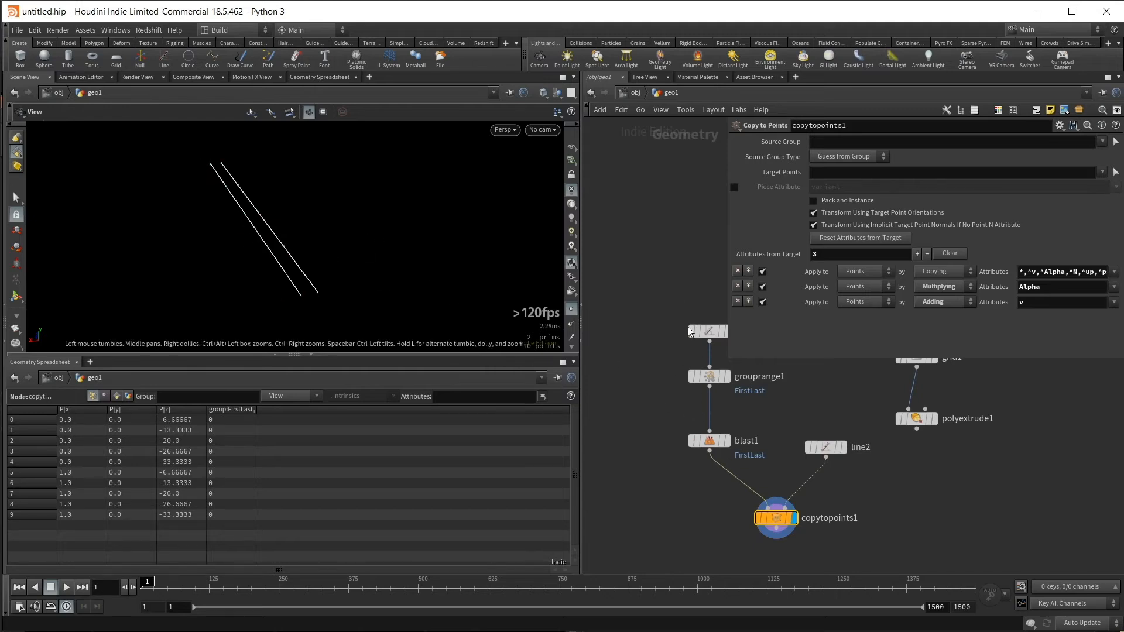
- Set the second line's number of points to 3
{"action": "left_click", "coordinate": [827, 464]}
{"action": "mouse_move", "coordinate": [838, 436]}
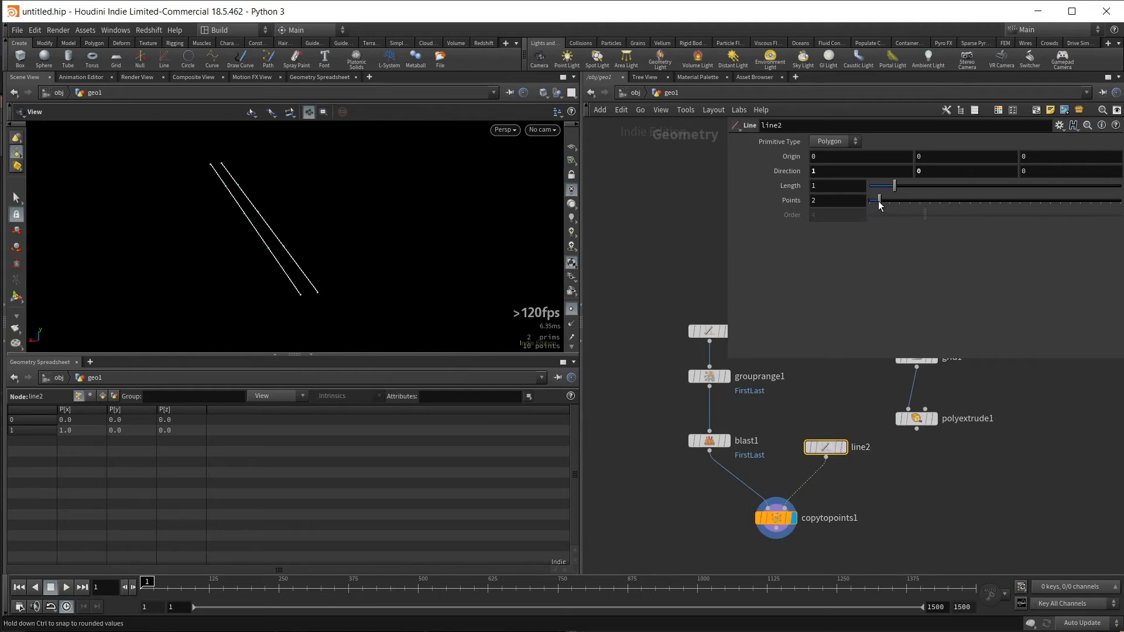
{"action": "left_click_drag", "start_coordinate": [880, 201], "coordinate": [886, 199]}
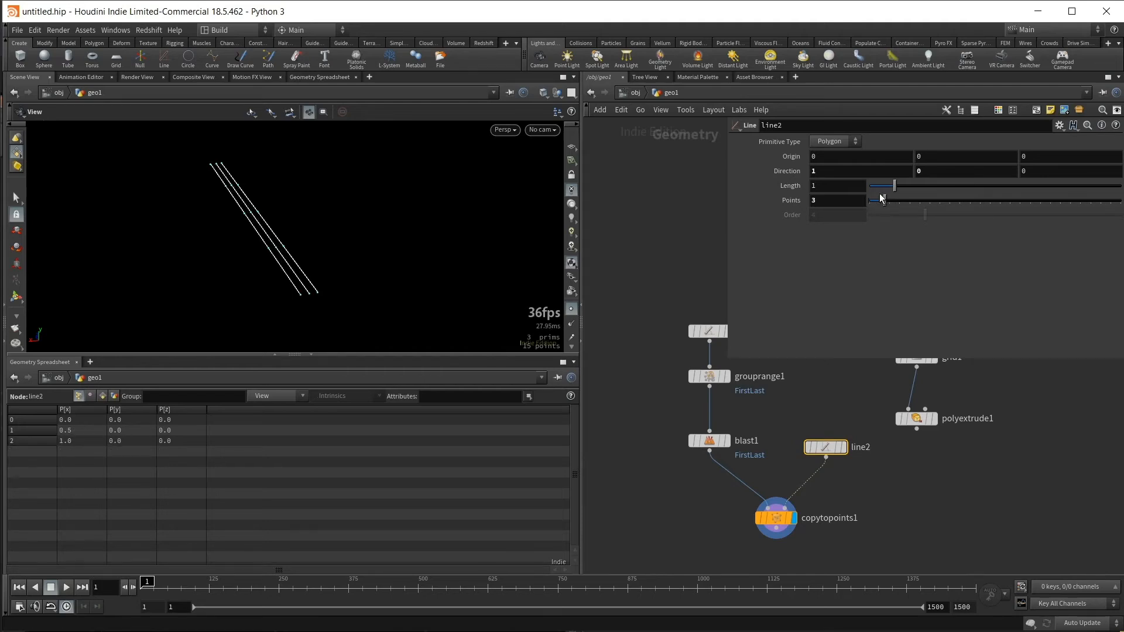
- Try different lengths on the second line, such as 4.5 and 0.79, to compare the spacing of the copied lines
{"action": "left_click_drag", "start_coordinate": [894, 185], "coordinate": [932, 200]}
{"action": "key", "text": "ctrl+z"}
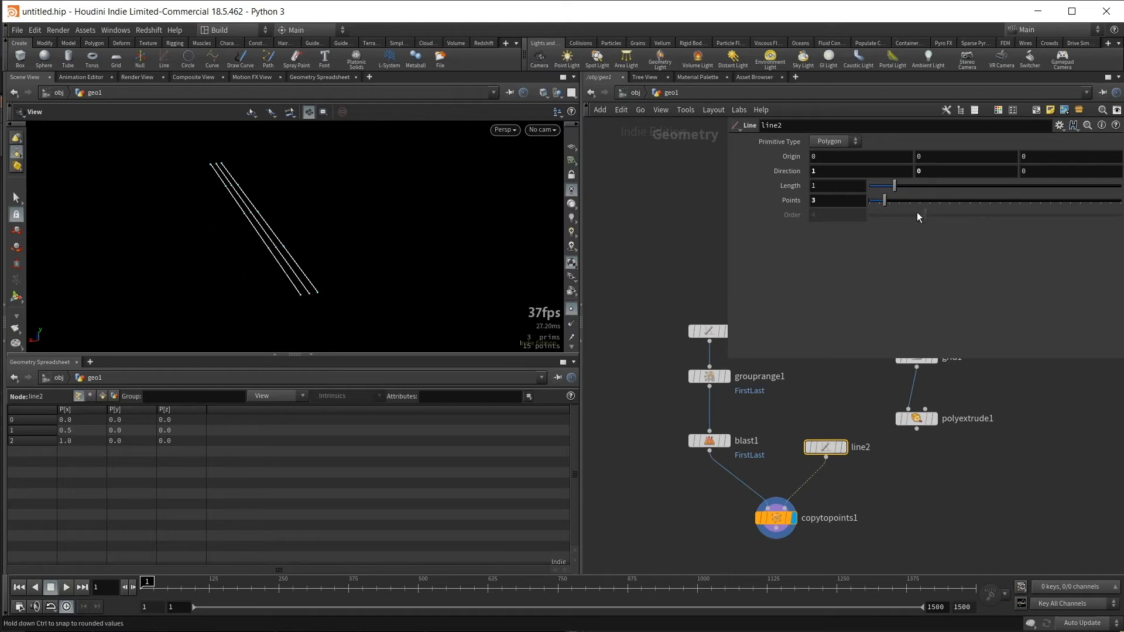
{"action": "left_click", "coordinate": [843, 182]}
{"action": "type", "text": "3.4"}
{"action": "key", "text": "Return"}
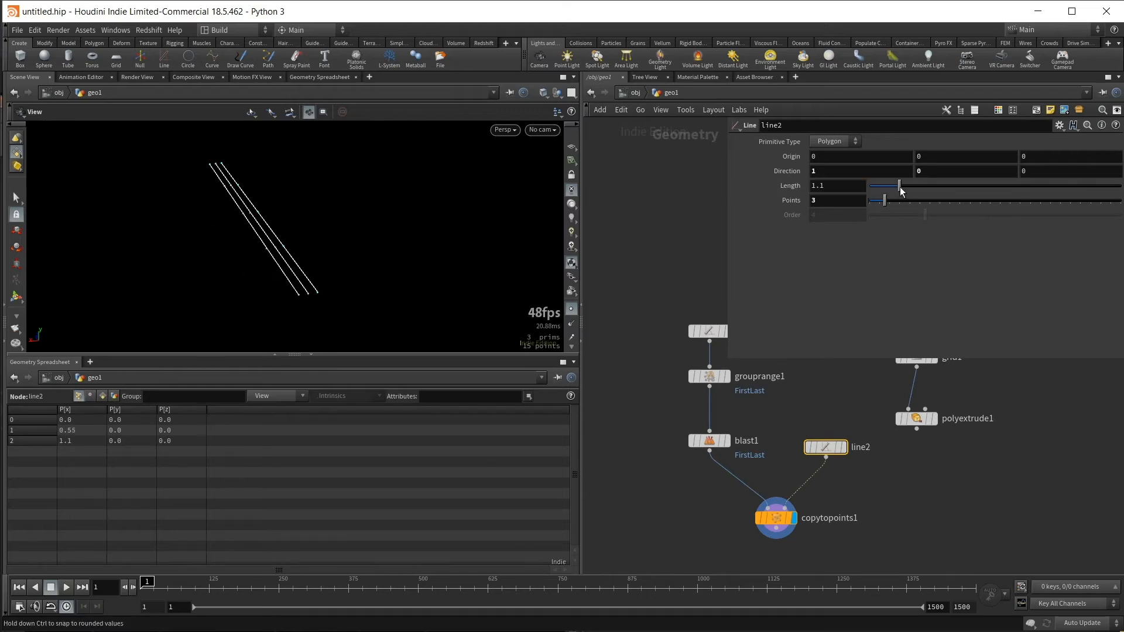
{"action": "left_click_drag", "start_coordinate": [955, 186], "coordinate": [982, 189]}
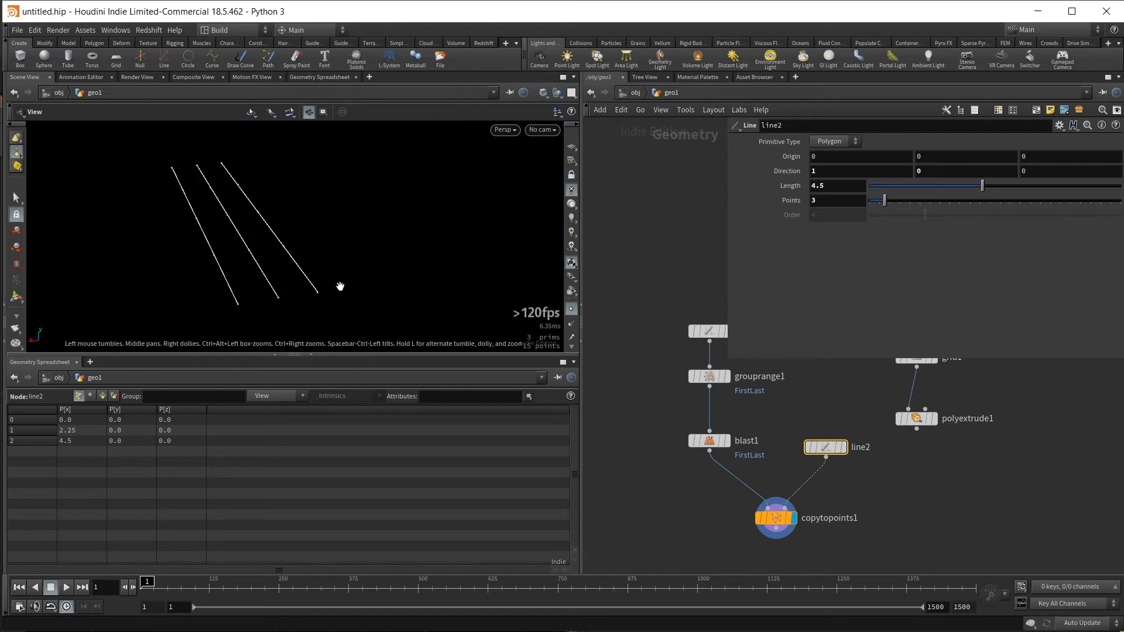
{"action": "left_click_drag", "start_coordinate": [916, 187], "coordinate": [890, 187]}
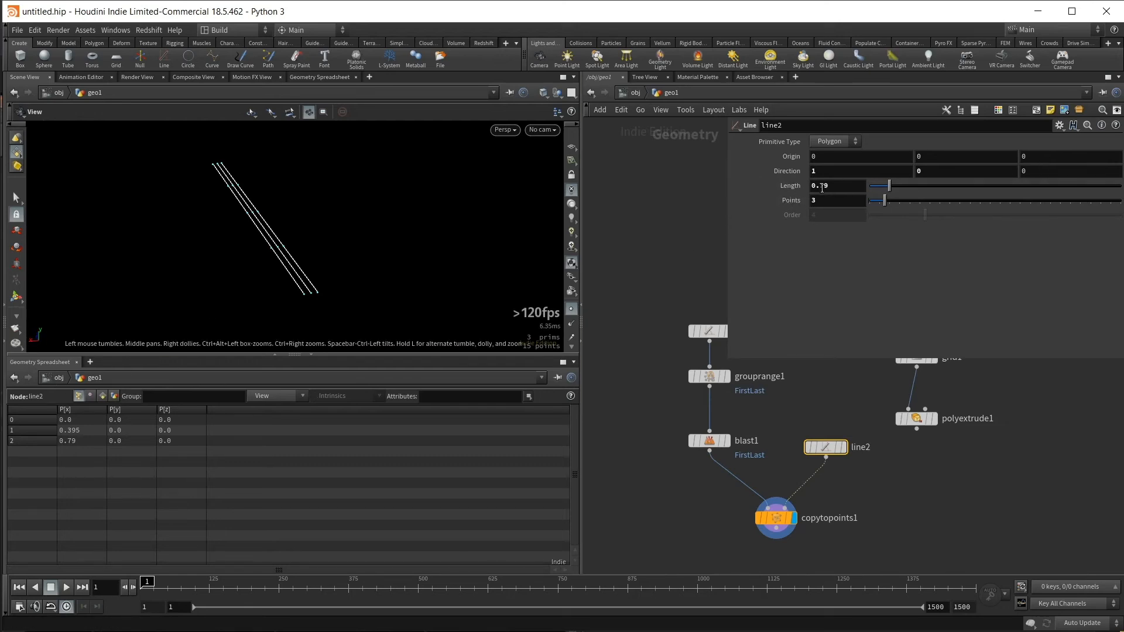
- Reference the second line's length in its X origin and halve it with the expression ch("dist")/2
{"action": "right_click", "coordinate": [843, 188]}
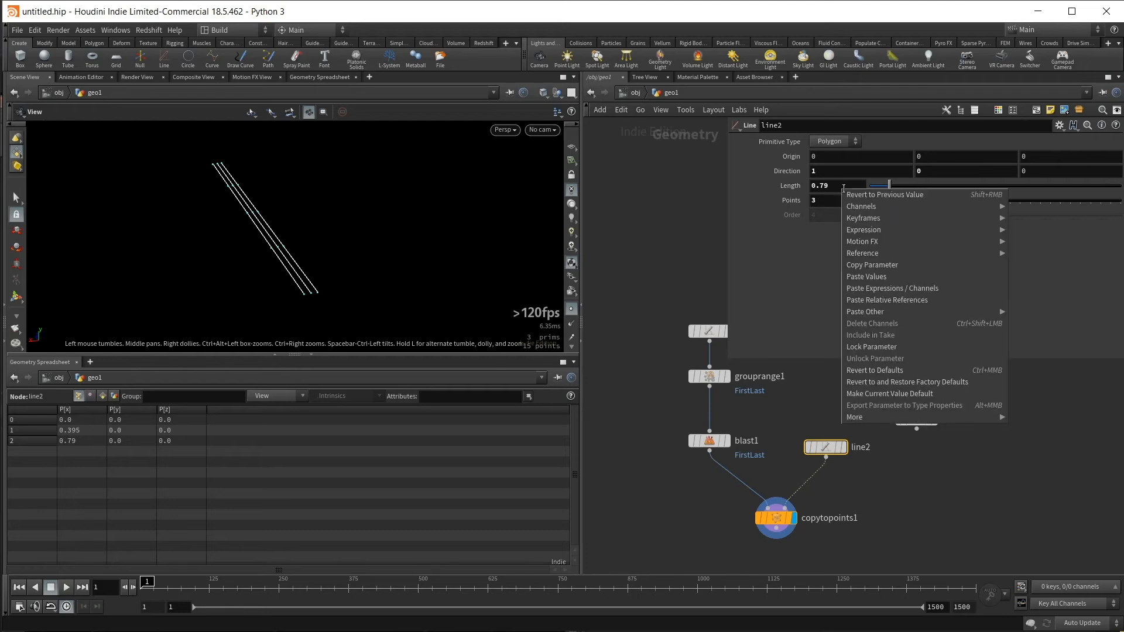
{"action": "left_click", "coordinate": [872, 264]}
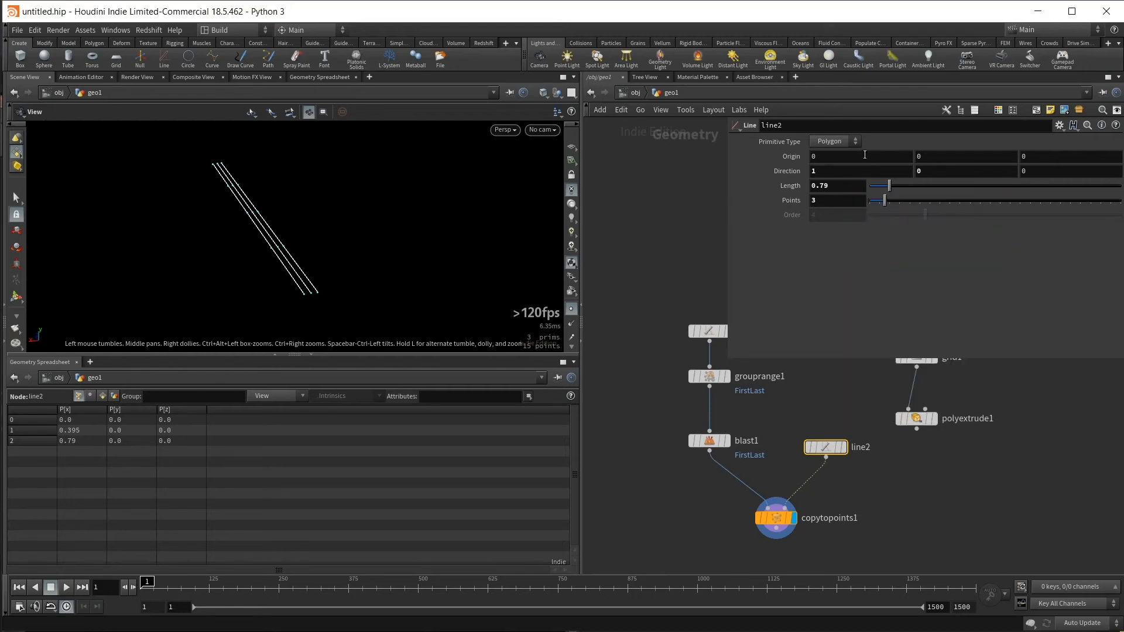
{"action": "left_click", "coordinate": [865, 155]}
{"action": "right_click", "coordinate": [836, 156]}
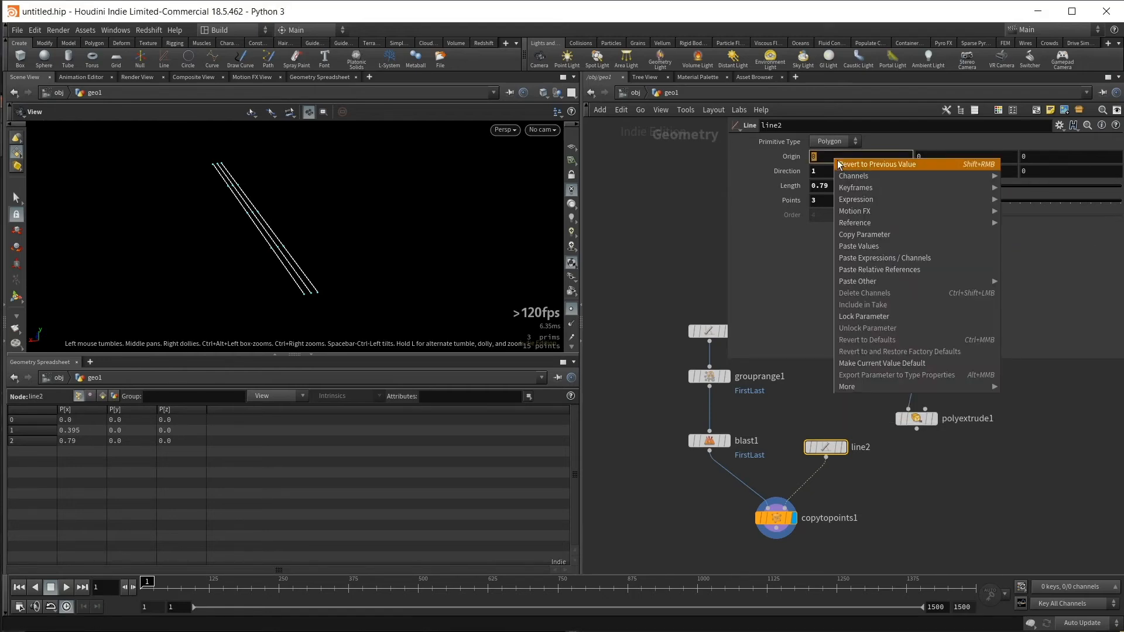
{"action": "left_click", "coordinate": [865, 269]}
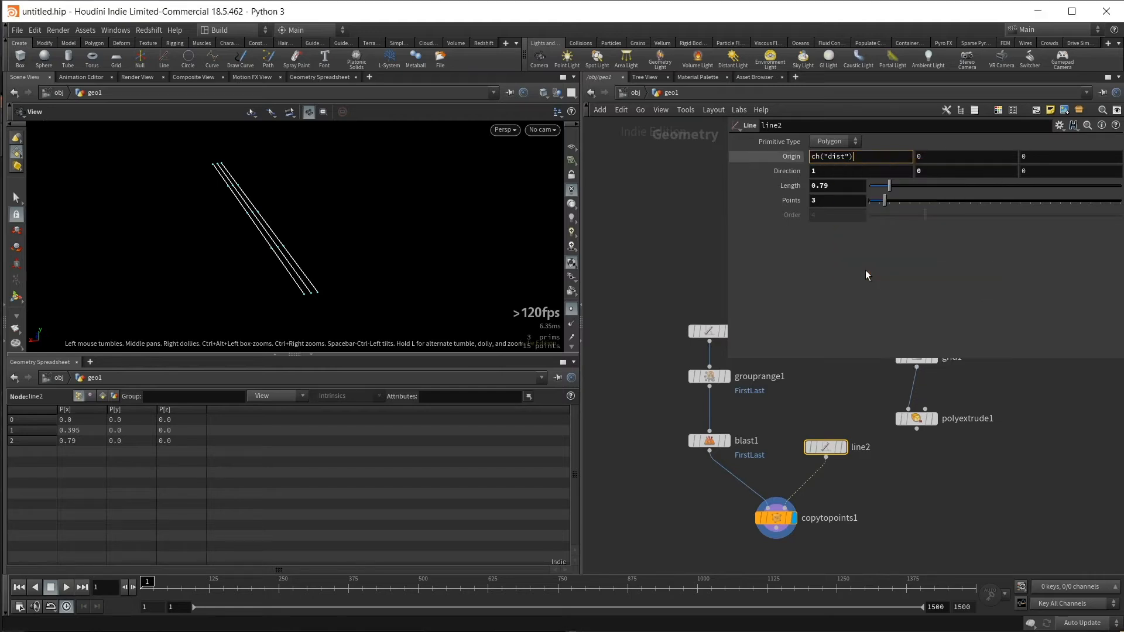
{"action": "type", "text": "/2"}
{"action": "key", "text": "Return"}
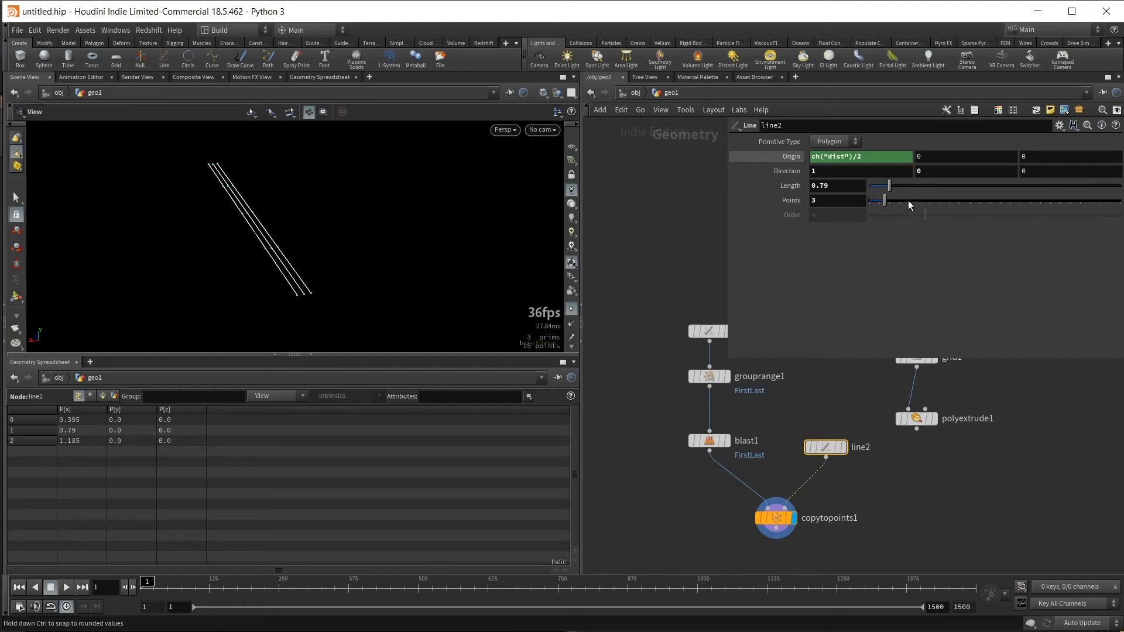
- Change the second line's X origin expression to ch("dist")/-2 and set its length to 2.42
{"action": "mouse_move", "coordinate": [890, 186]}
{"action": "left_mouse_down"}
{"action": "mouse_move", "coordinate": [992, 195]}
{"action": "mouse_move", "coordinate": [889, 186]}
{"action": "left_mouse_up"}
{"action": "left_click", "coordinate": [860, 157]}
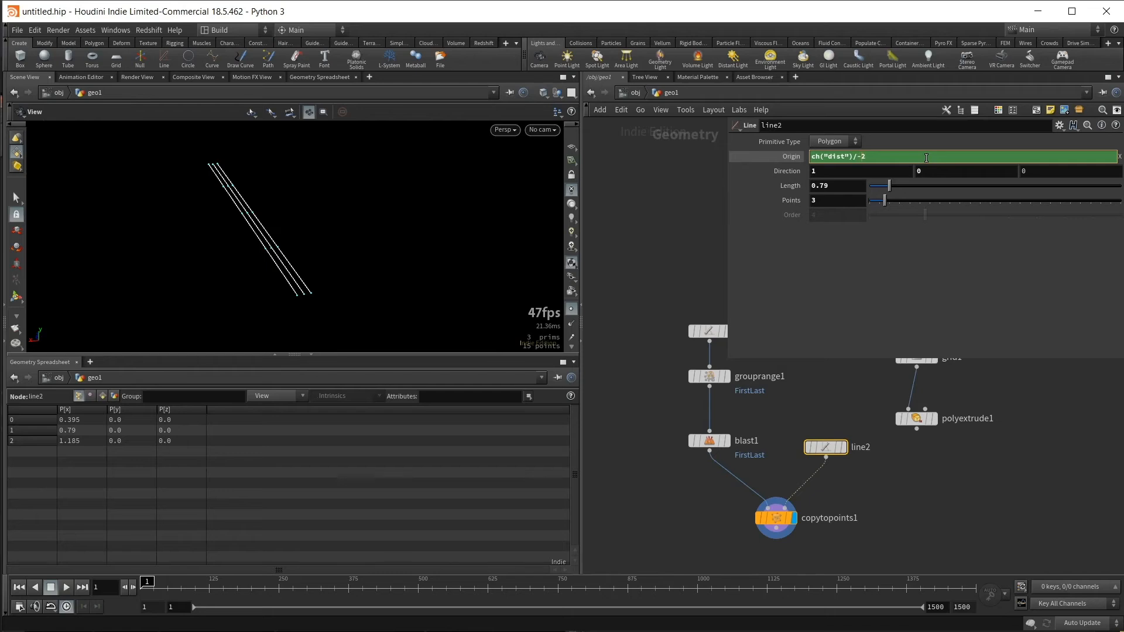
{"action": "key", "text": "Return"}
{"action": "left_click_drag", "start_coordinate": [884, 187], "coordinate": [930, 205]}
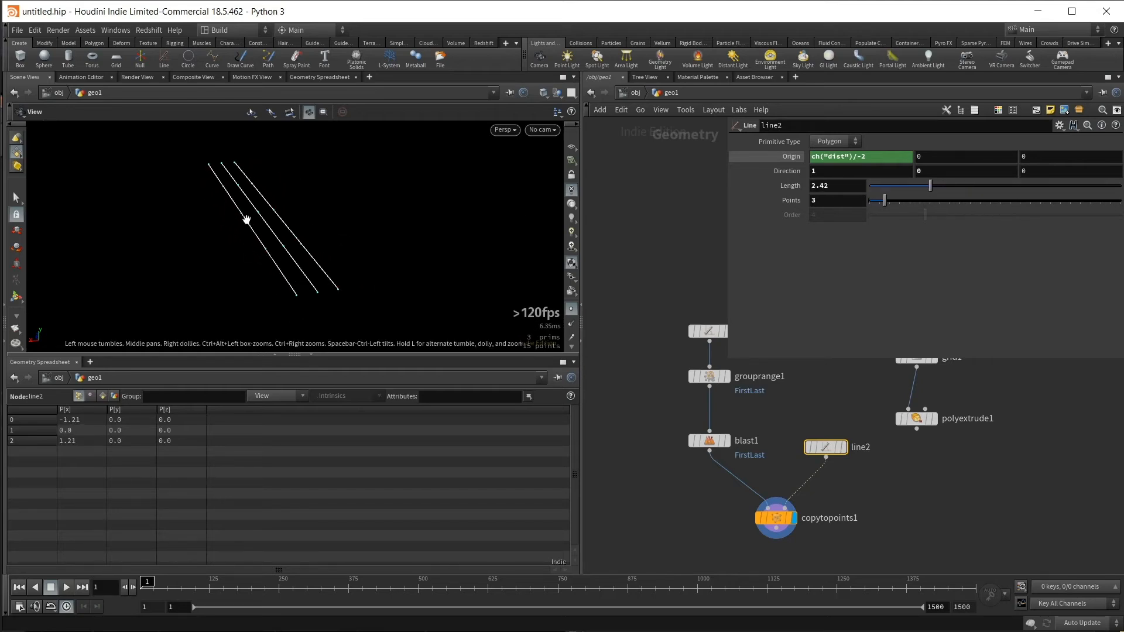
- Add a Tube node beside the Copy to Points node and set its primitive type to Polygon
{"action": "middle_click_drag", "start_coordinate": [751, 548], "coordinate": [787, 505]}
{"action": "scroll", "coordinate": [722, 525], "scroll_direction": "down", "scroll_amount": 2}
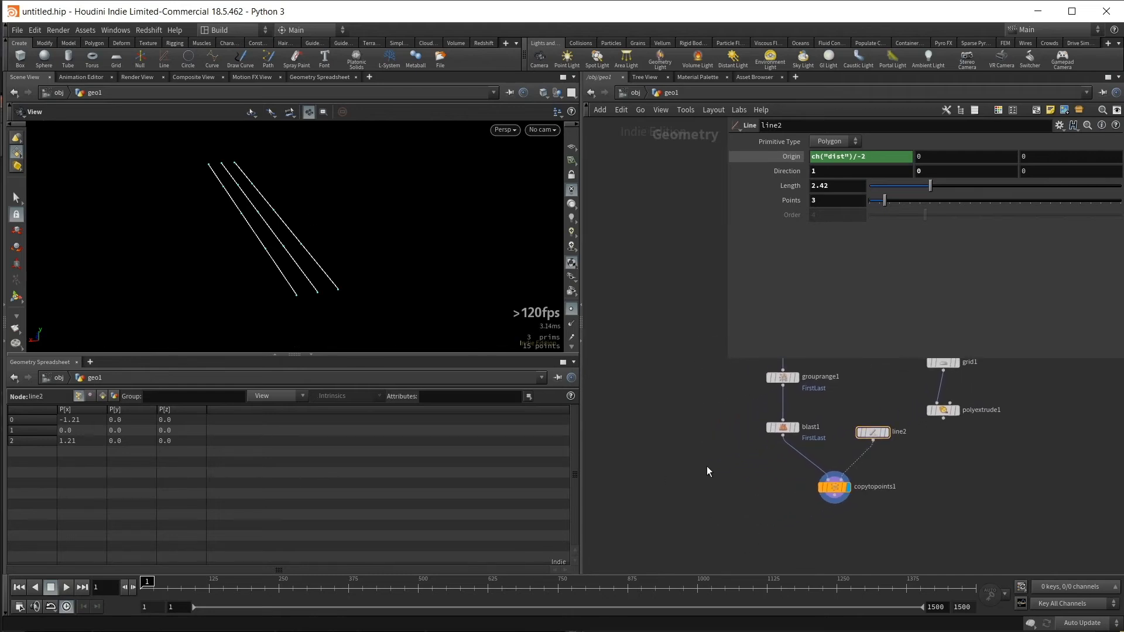
{"action": "key", "text": "Tab"}
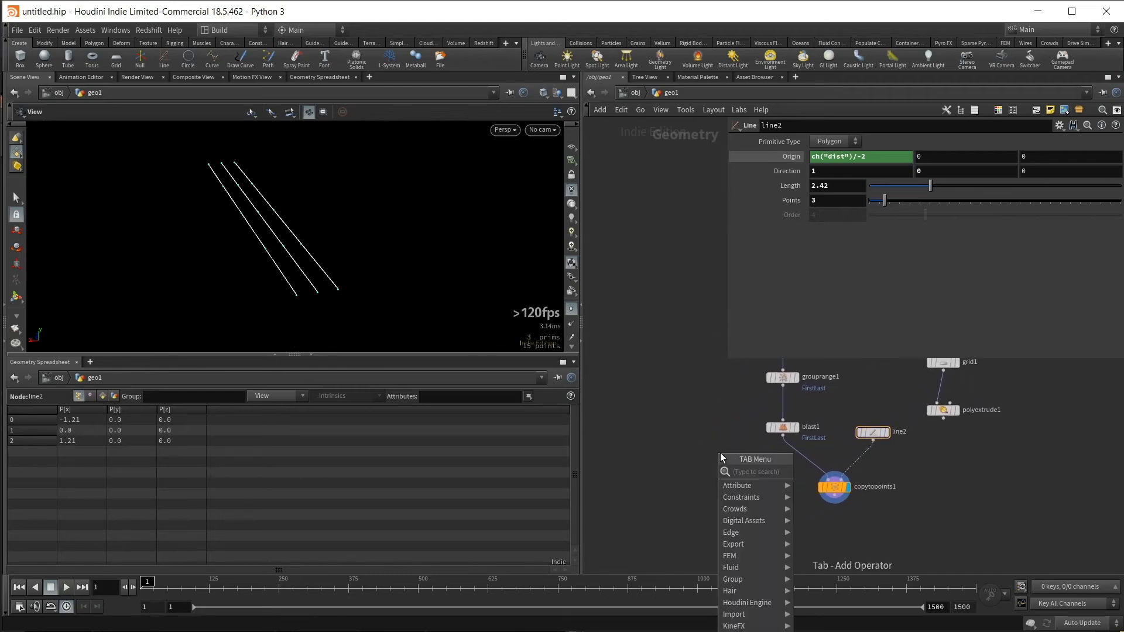
{"action": "type", "text": "tube"}
{"action": "key", "text": "Return"}
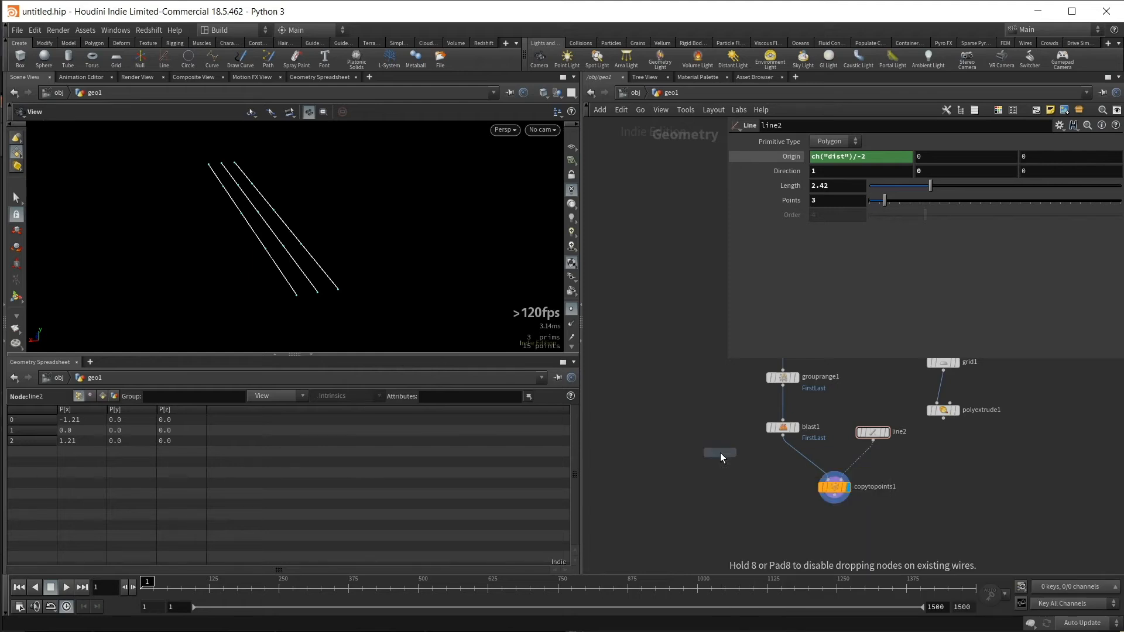
{"action": "left_click", "coordinate": [729, 483]}
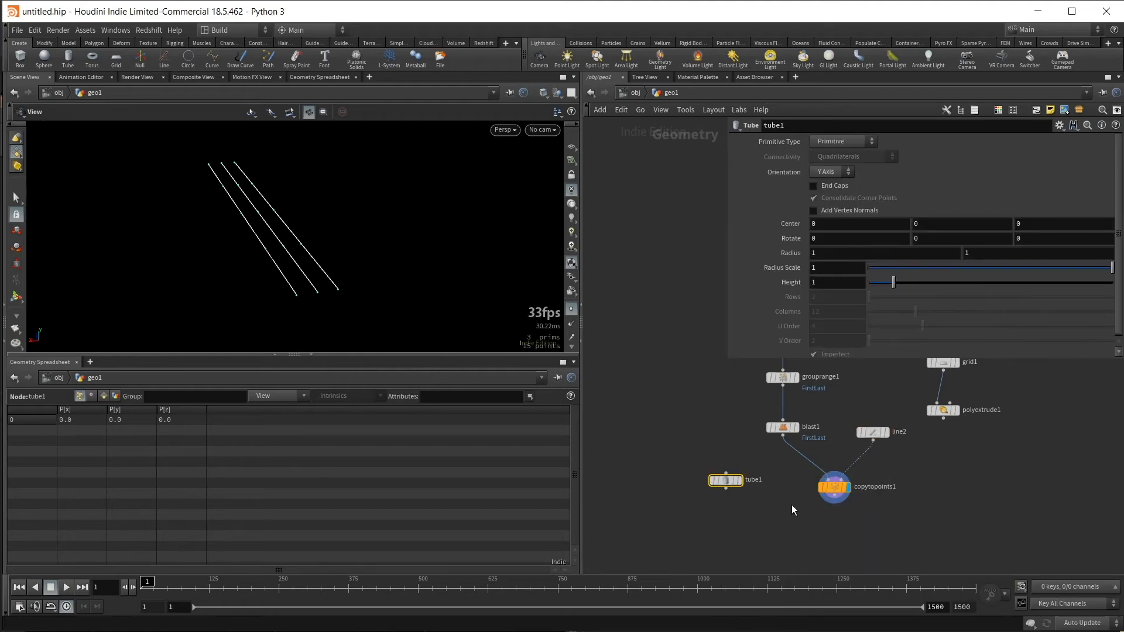
{"action": "middle_click_drag", "start_coordinate": [791, 505], "coordinate": [764, 506]}
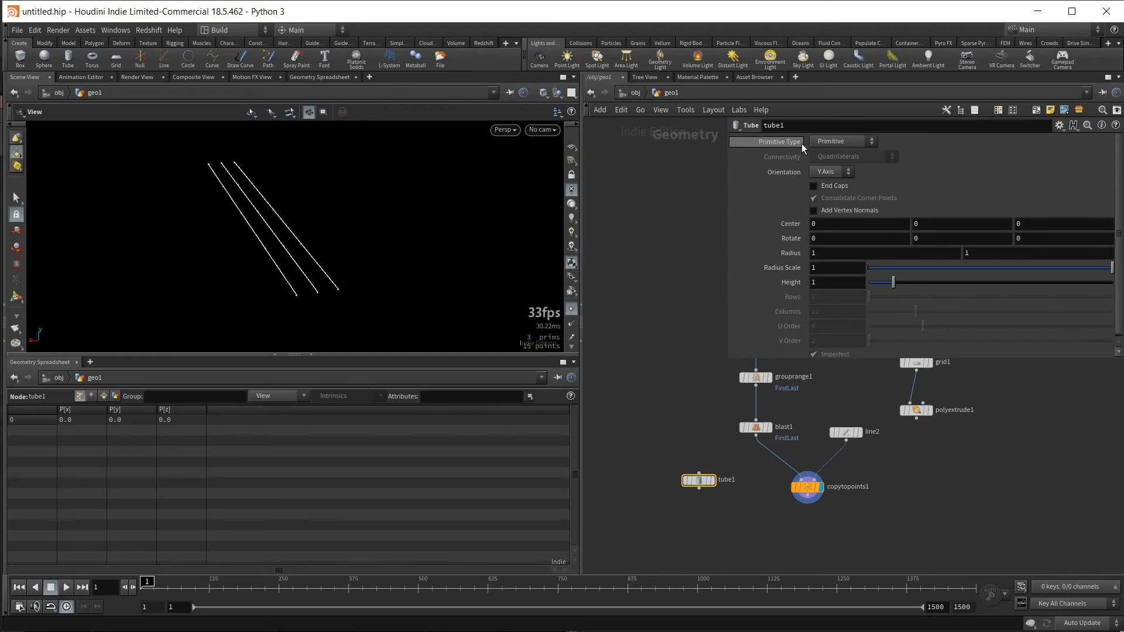
{"action": "left_click", "coordinate": [837, 146]}
{"action": "left_click", "coordinate": [840, 168]}
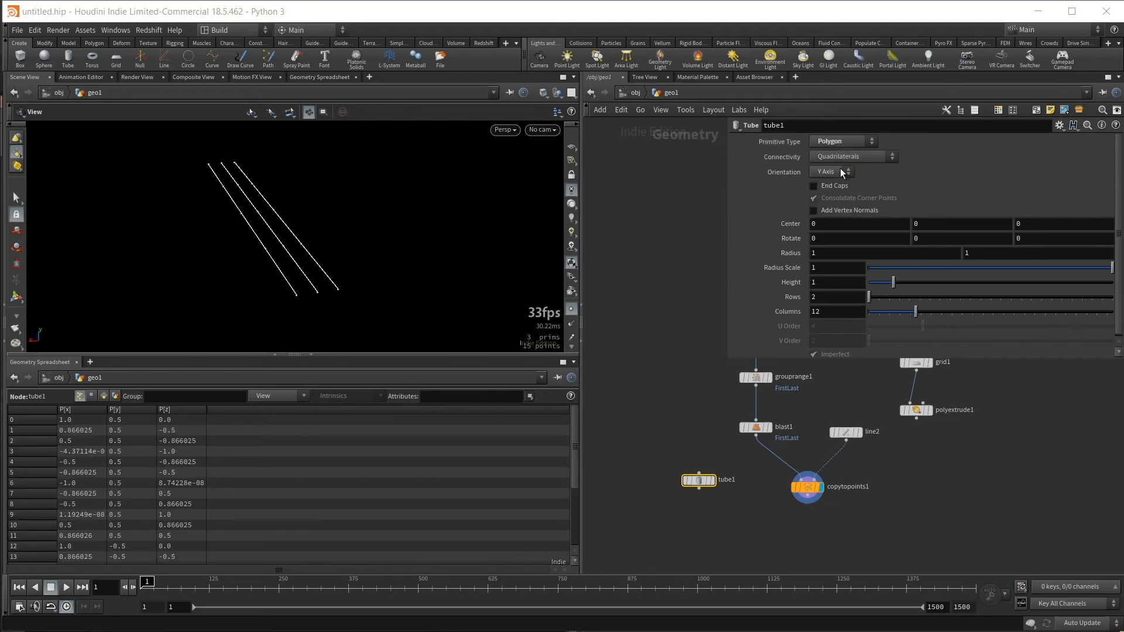
- Add a second Copy to Points node that copies the tube onto the first copy's points, and display its result
{"action": "middle_click_drag", "start_coordinate": [761, 529], "coordinate": [725, 505]}
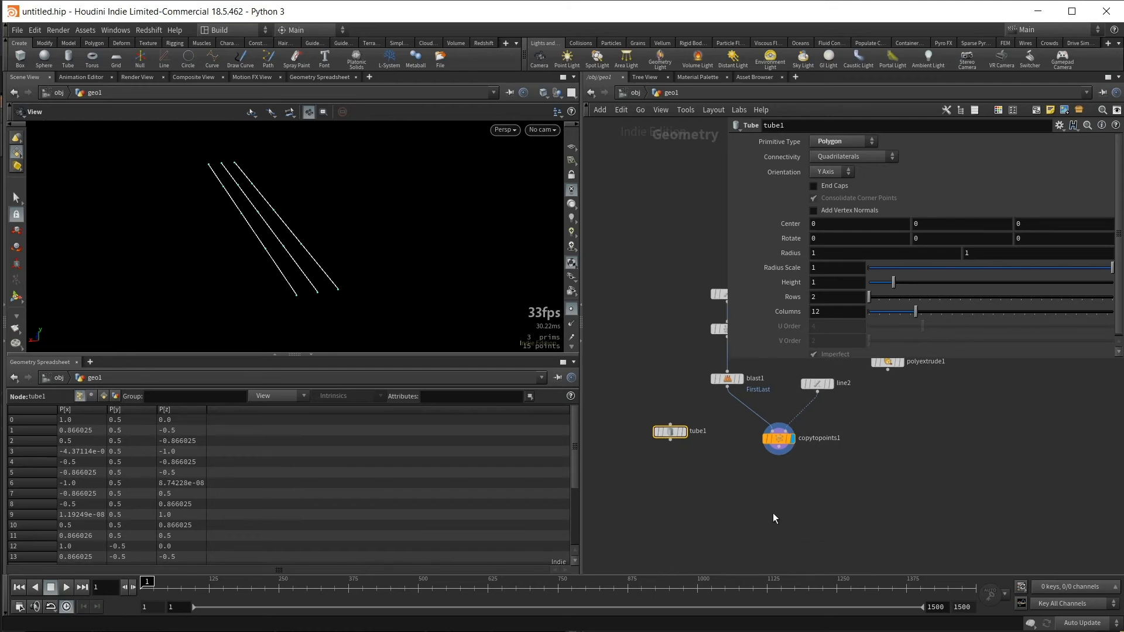
{"action": "key", "text": "Tab"}
{"action": "type", "text": "ctp"}
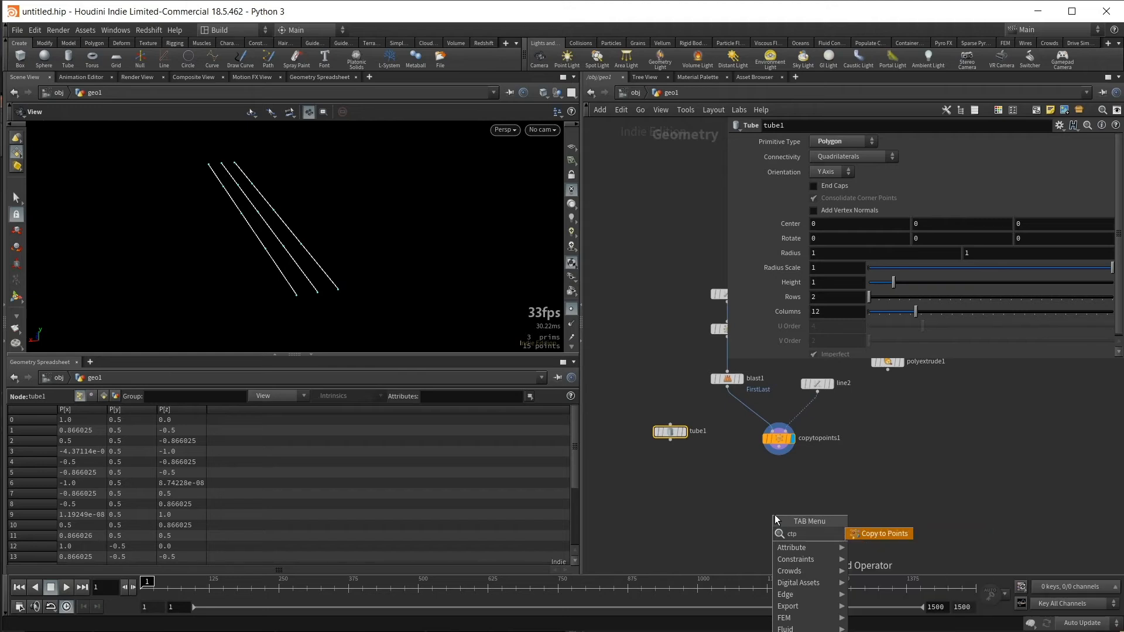
{"action": "key", "text": "Return"}
{"action": "left_click", "coordinate": [754, 517]}
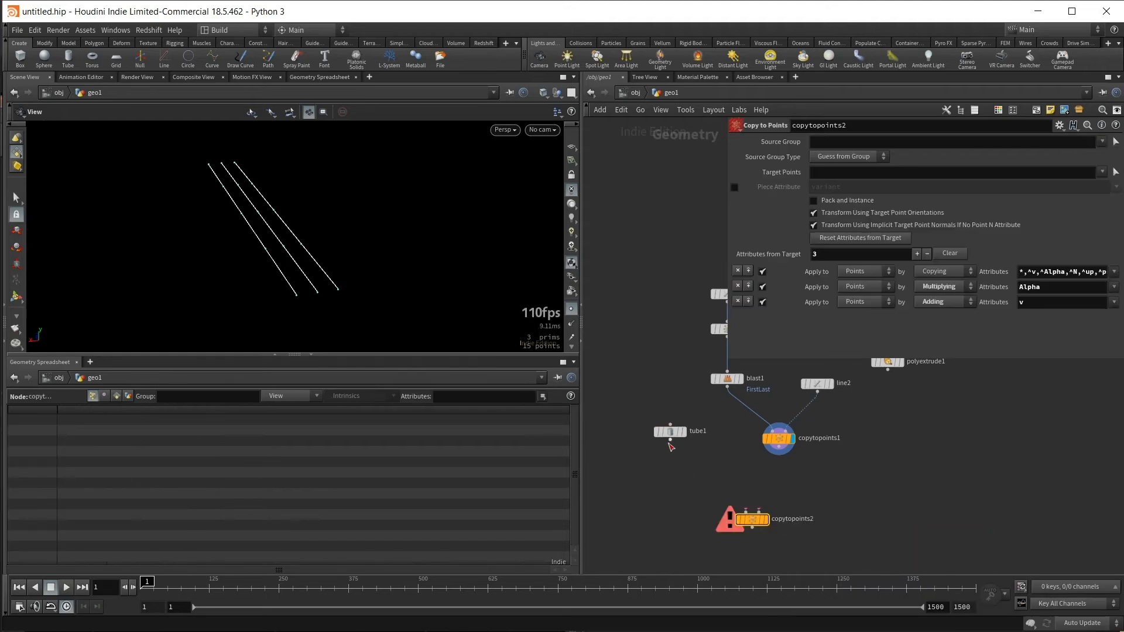
{"action": "left_click_drag", "start_coordinate": [670, 440], "coordinate": [746, 510]}
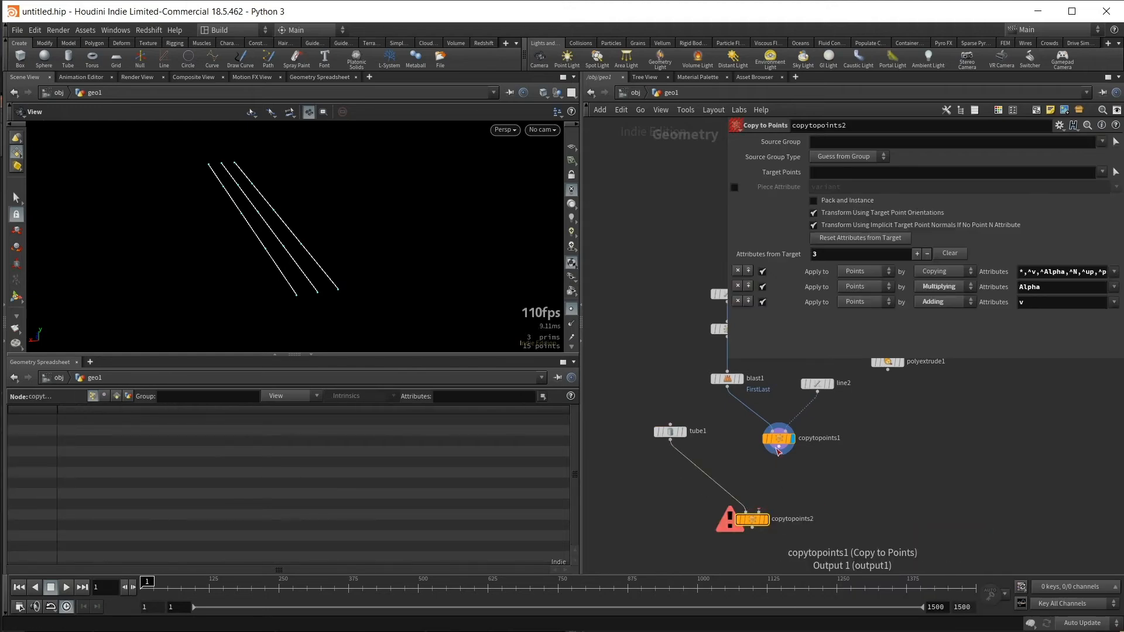
{"action": "left_click_drag", "start_coordinate": [778, 455], "coordinate": [761, 512]}
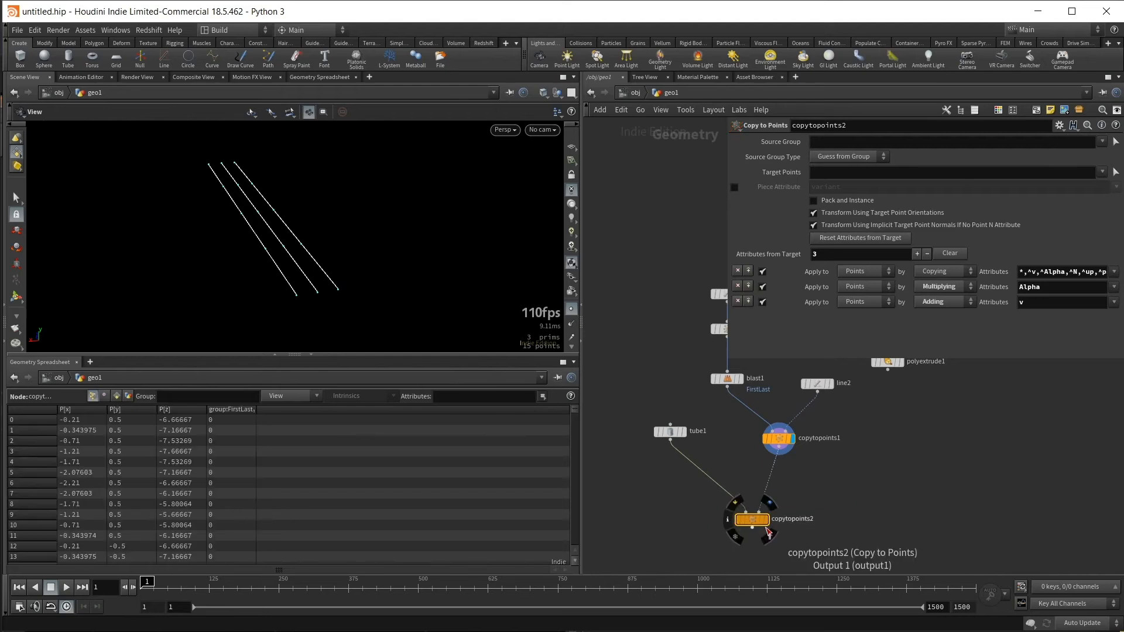
{"action": "left_click", "coordinate": [765, 519]}
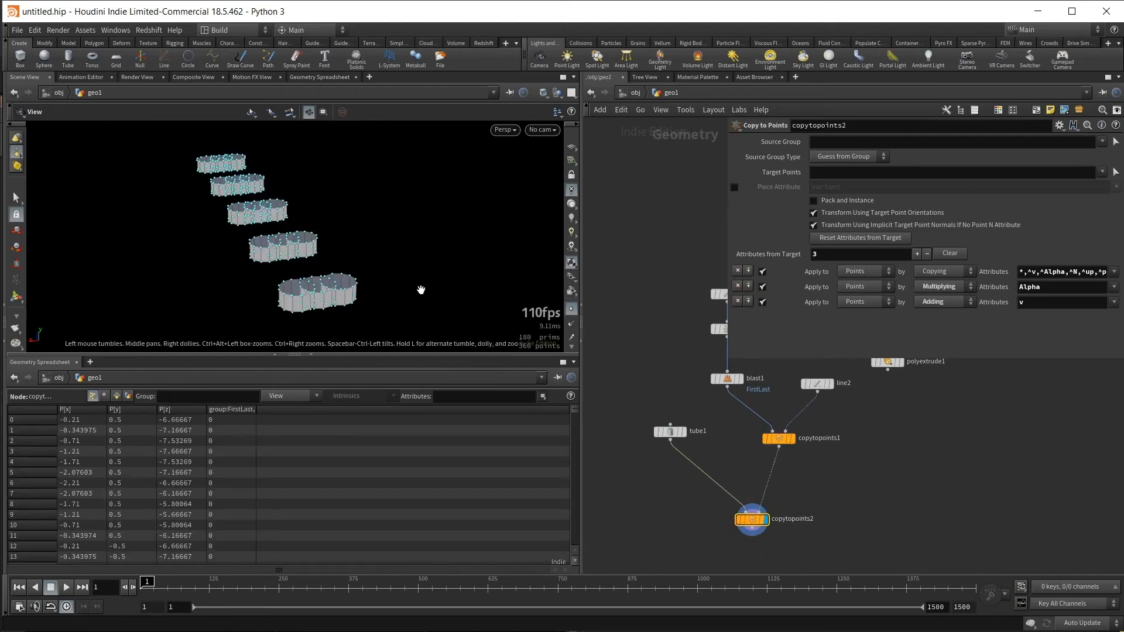
{"action": "left_click_drag", "start_coordinate": [421, 290], "coordinate": [492, 296]}
- Turn on the tube's End Caps and reduce its Radius Scale to 0.365
{"action": "left_click", "coordinate": [667, 432]}
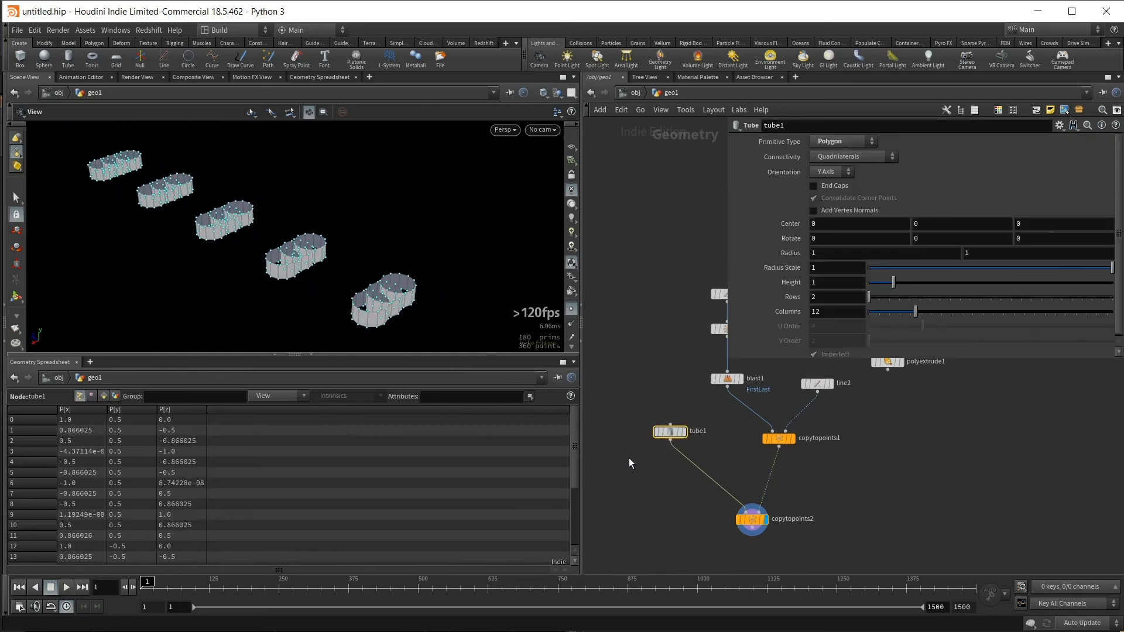
{"action": "left_click", "coordinate": [814, 186]}
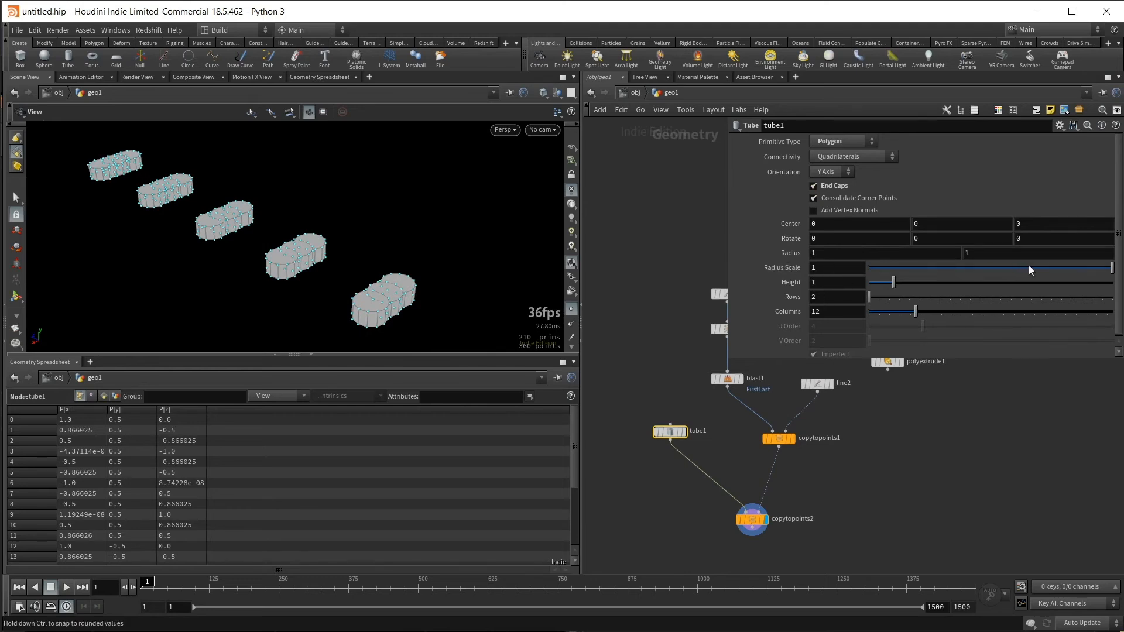
{"action": "left_click_drag", "start_coordinate": [1028, 266], "coordinate": [958, 279]}
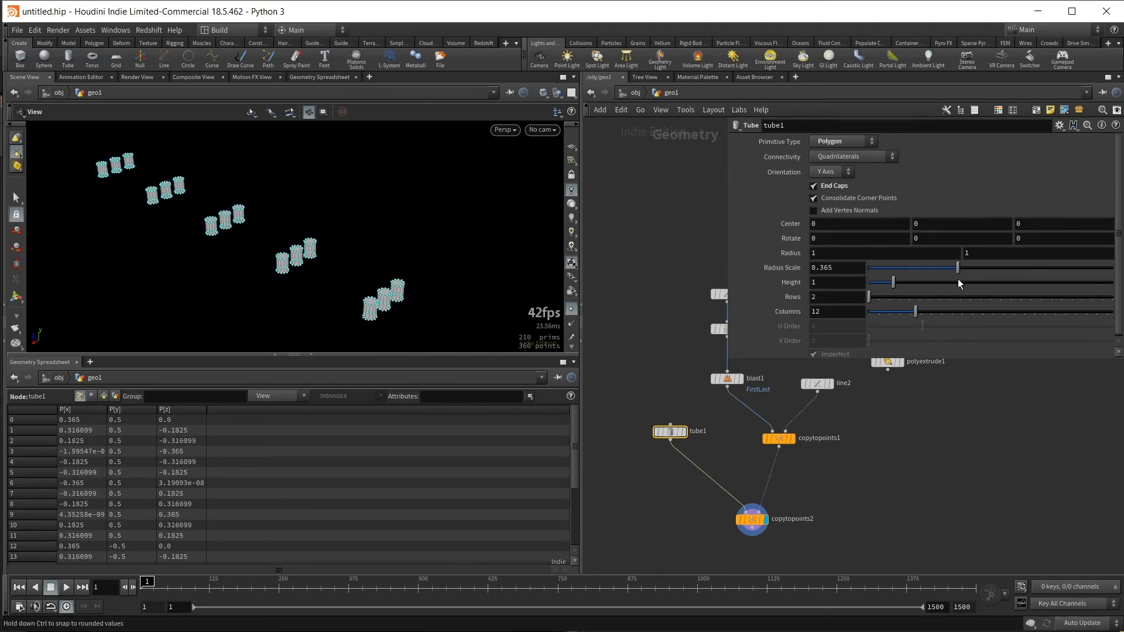
{"action": "middle_click_drag", "start_coordinate": [453, 230], "coordinate": [463, 219]}
{"action": "left_click_drag", "start_coordinate": [463, 219], "coordinate": [490, 263]}
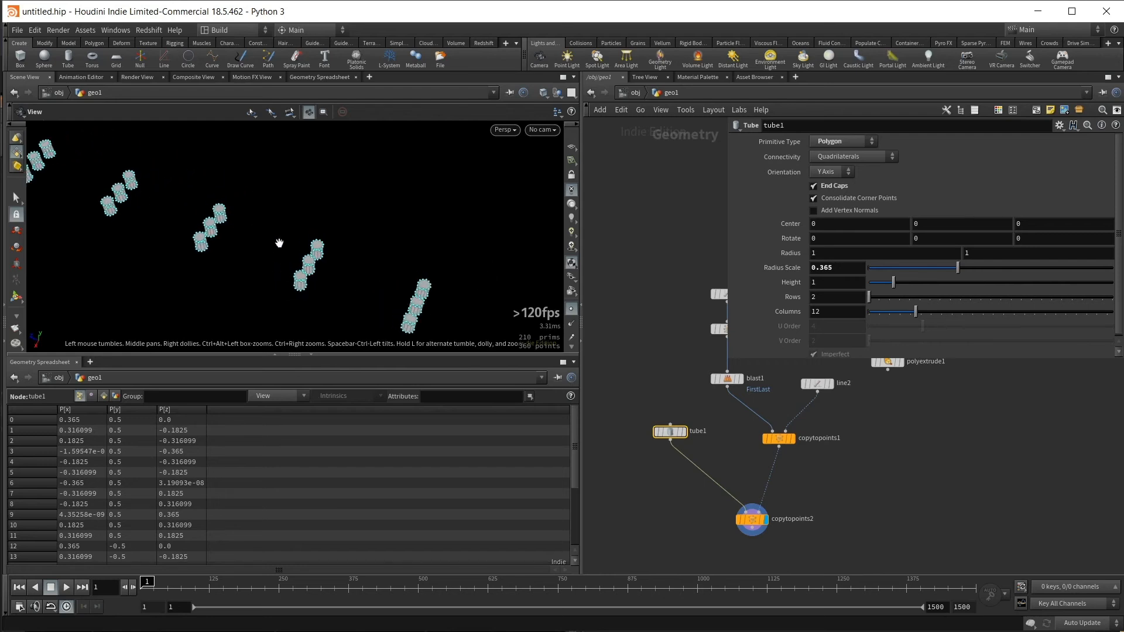
- Set the first line's number of points to 18
{"action": "middle_click_drag", "start_coordinate": [680, 285], "coordinate": [617, 299]}
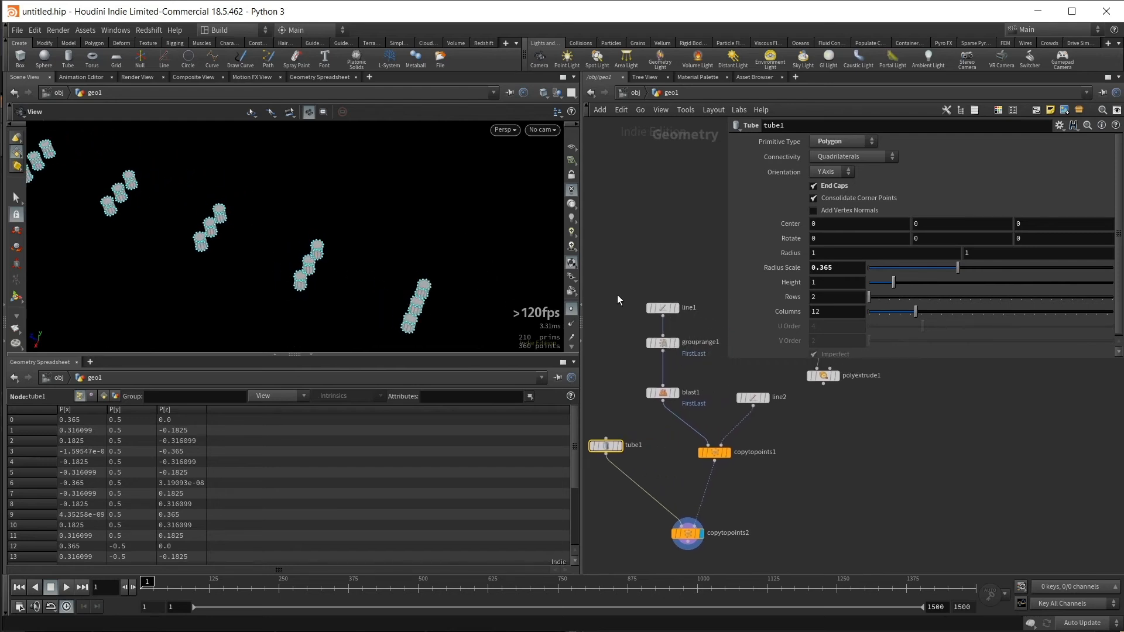
{"action": "left_click", "coordinate": [662, 308]}
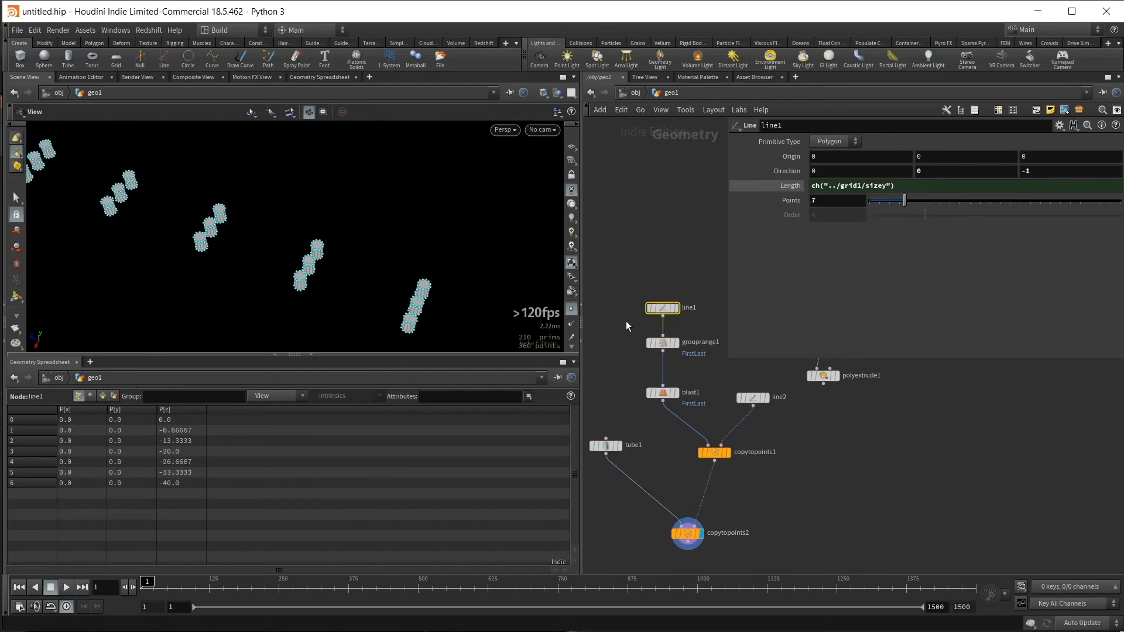
{"action": "middle_click_drag", "start_coordinate": [701, 293], "coordinate": [693, 284]}
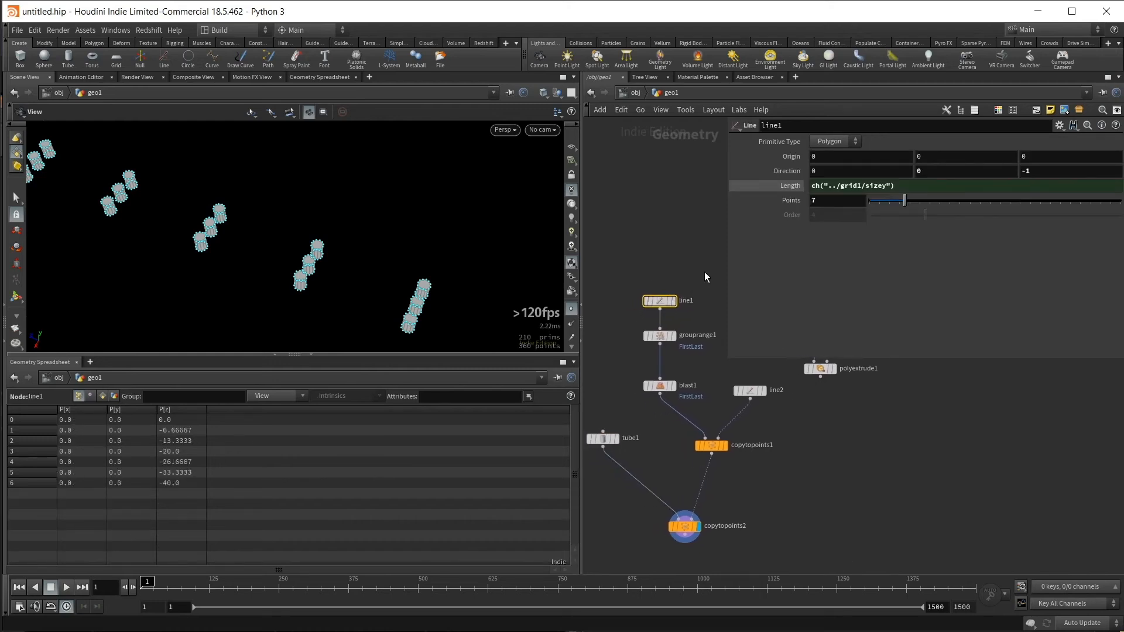
{"action": "left_click_drag", "start_coordinate": [914, 200], "coordinate": [961, 213]}
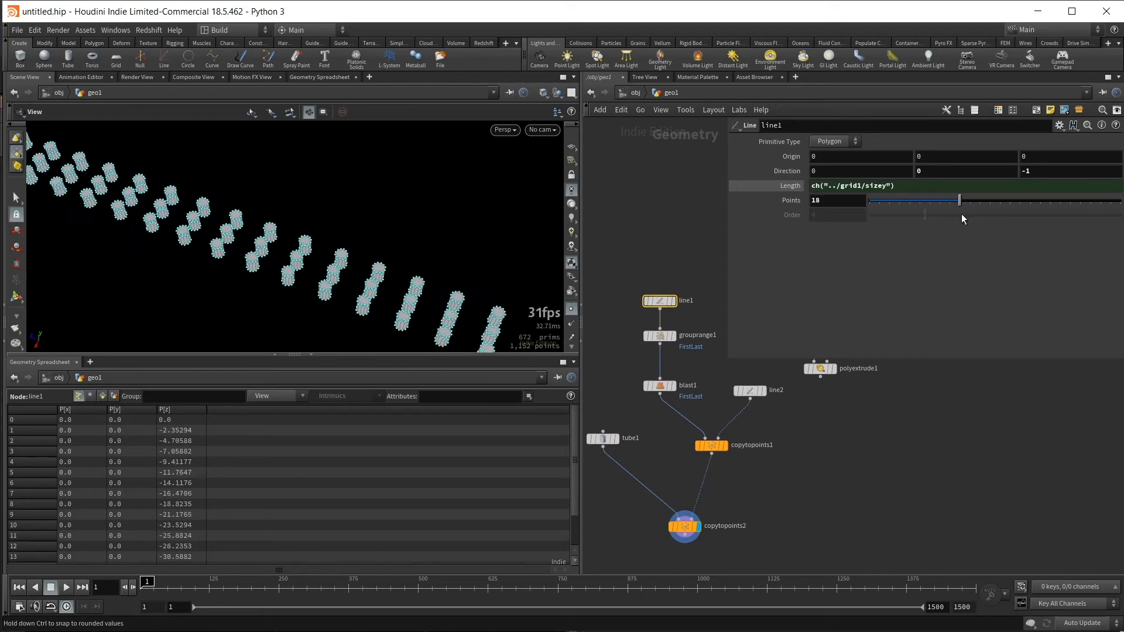
- Turn off the point display in the viewport and view the whole row of tubes
{"action": "middle_click_drag", "start_coordinate": [883, 498], "coordinate": [920, 489]}
{"action": "left_click", "coordinate": [572, 309]}
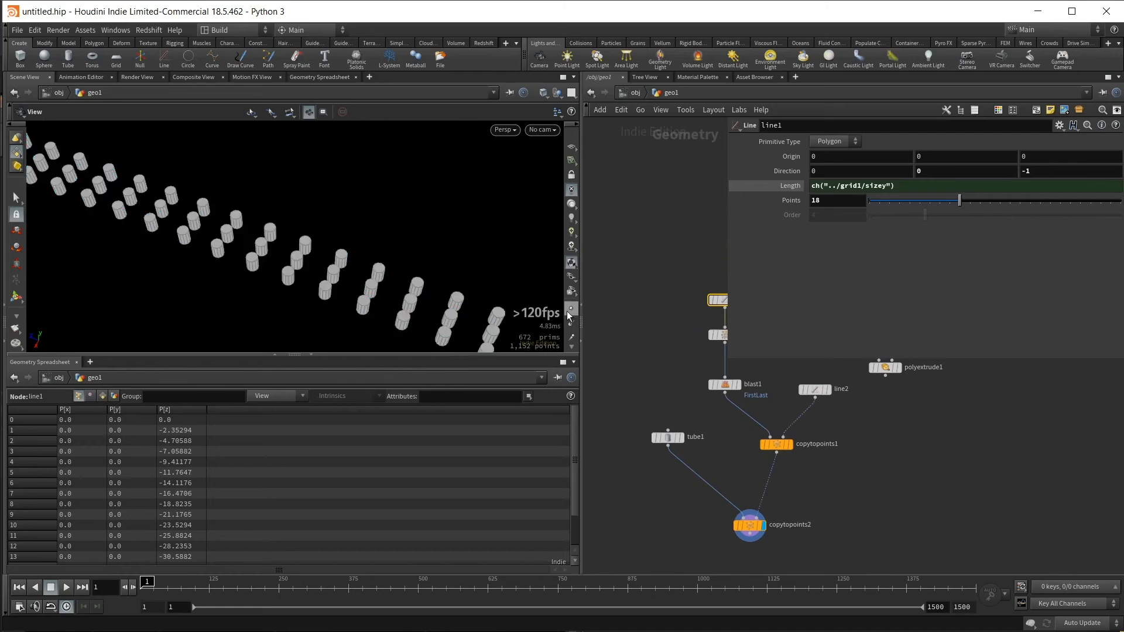
{"action": "left_click_drag", "start_coordinate": [486, 246], "coordinate": [410, 312]}
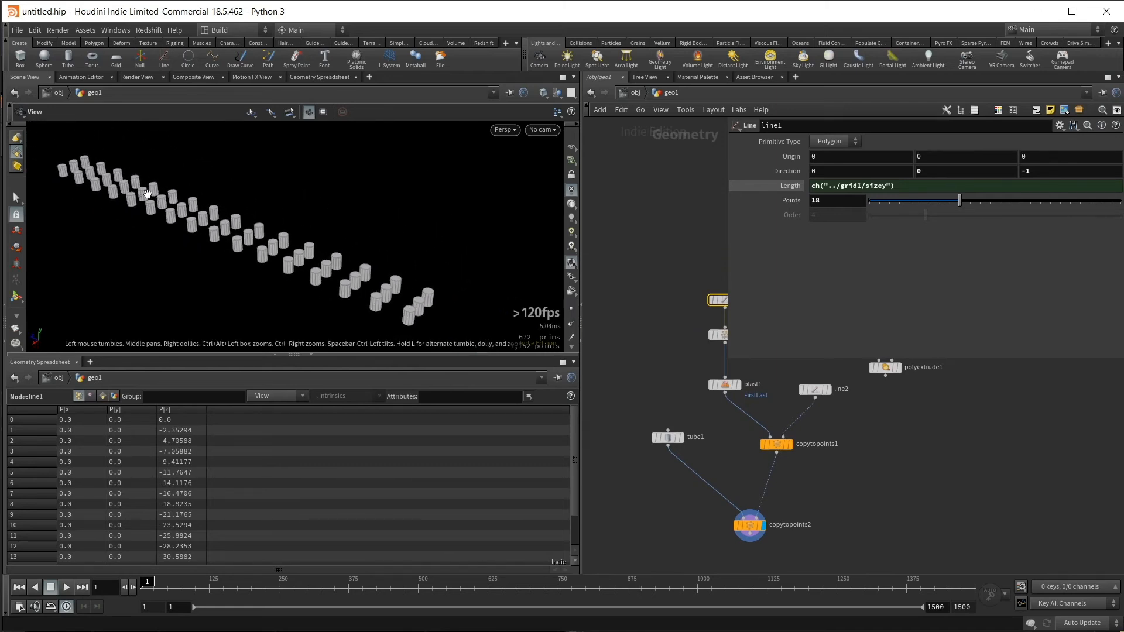
- Shrink the parameter overlay and move the grid and PolyExtrude nodes down beside the second Copy to Points node
{"action": "middle_click_drag", "start_coordinate": [929, 398], "coordinate": [917, 474]}
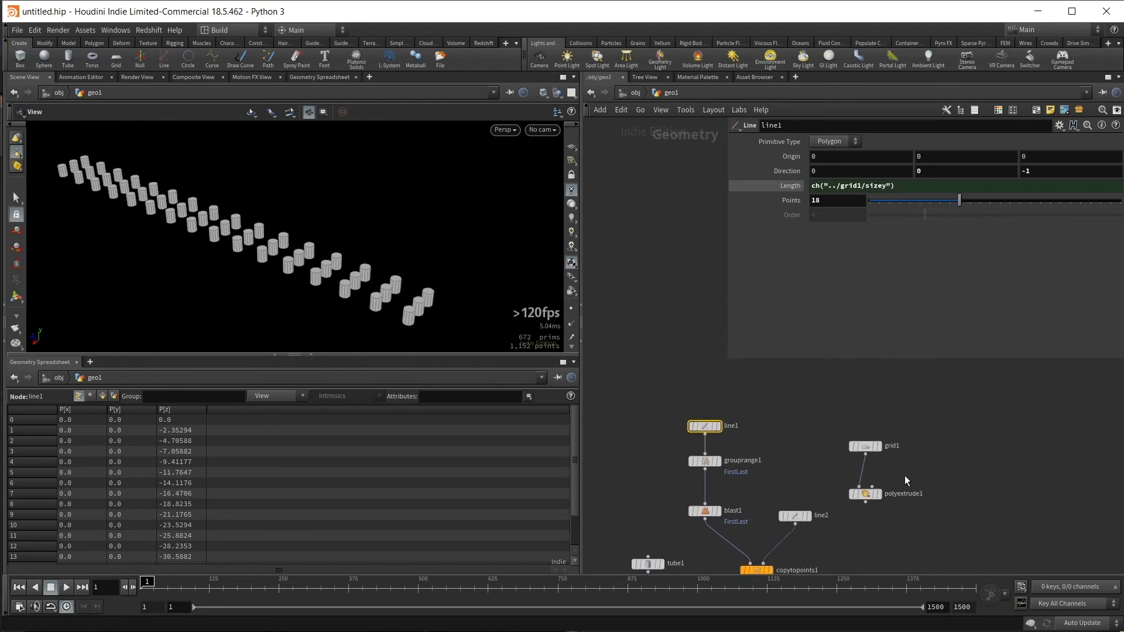
{"action": "middle_click_drag", "start_coordinate": [938, 544], "coordinate": [946, 368]}
{"action": "middle_click_drag", "start_coordinate": [918, 469], "coordinate": [919, 553]}
{"action": "scroll", "coordinate": [925, 486], "scroll_direction": "down", "scroll_amount": 2}
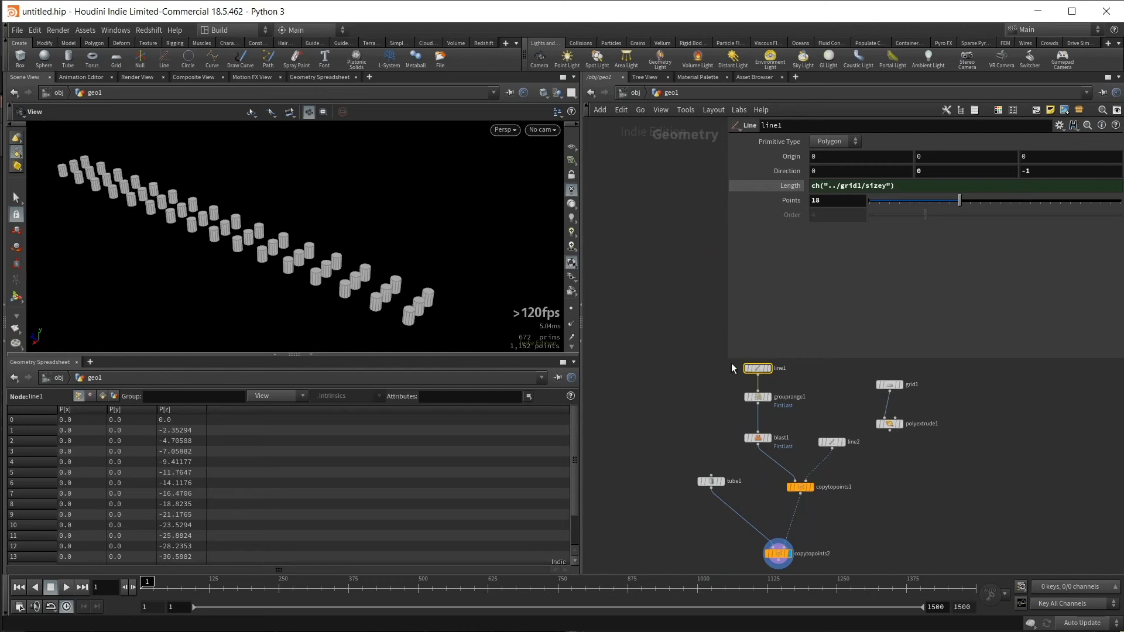
{"action": "left_click_drag", "start_coordinate": [728, 362], "coordinate": [843, 313]}
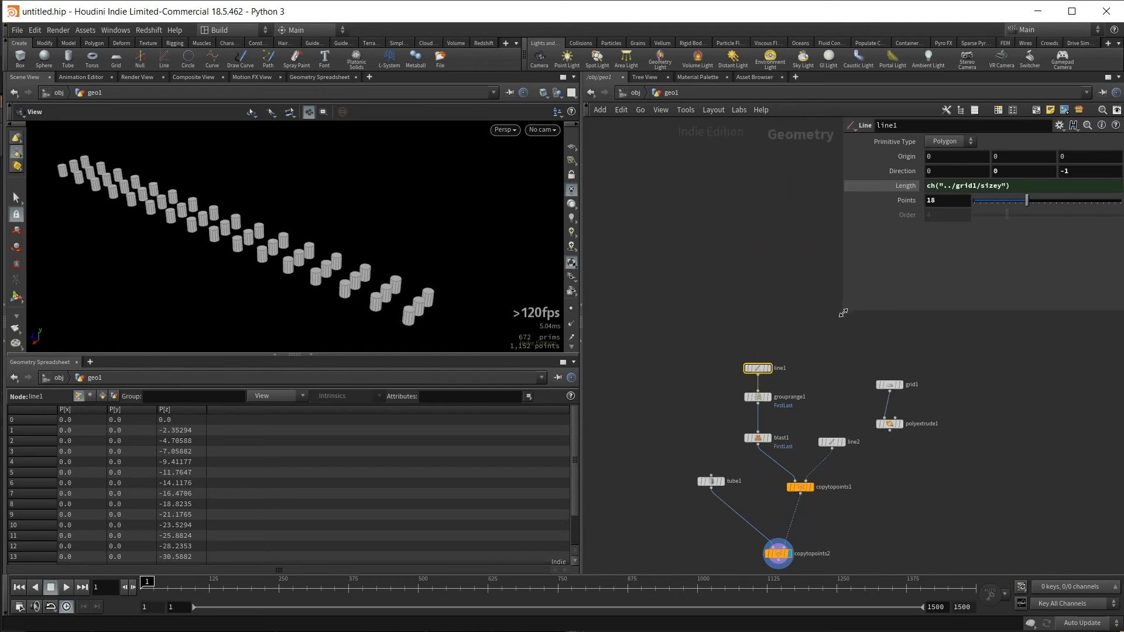
{"action": "middle_click_drag", "start_coordinate": [968, 495], "coordinate": [978, 436]}
{"action": "left_click_drag", "start_coordinate": [973, 427], "coordinate": [929, 458]}
{"action": "middle_click_drag", "start_coordinate": [915, 563], "coordinate": [929, 472]}
{"action": "left_click", "coordinate": [929, 471]}
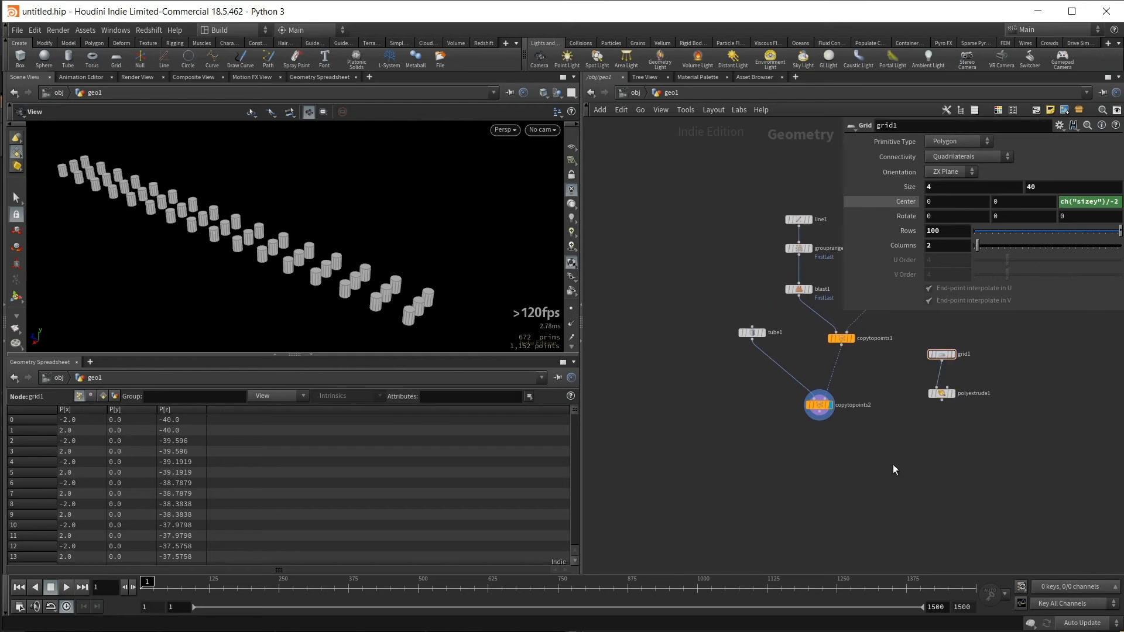
- Add a Boolean with the copied tubes as input A and the PolyExtrude as input B, subtracting B - A, and display it
{"action": "key", "text": "Tab"}
{"action": "type", "text": "b"}
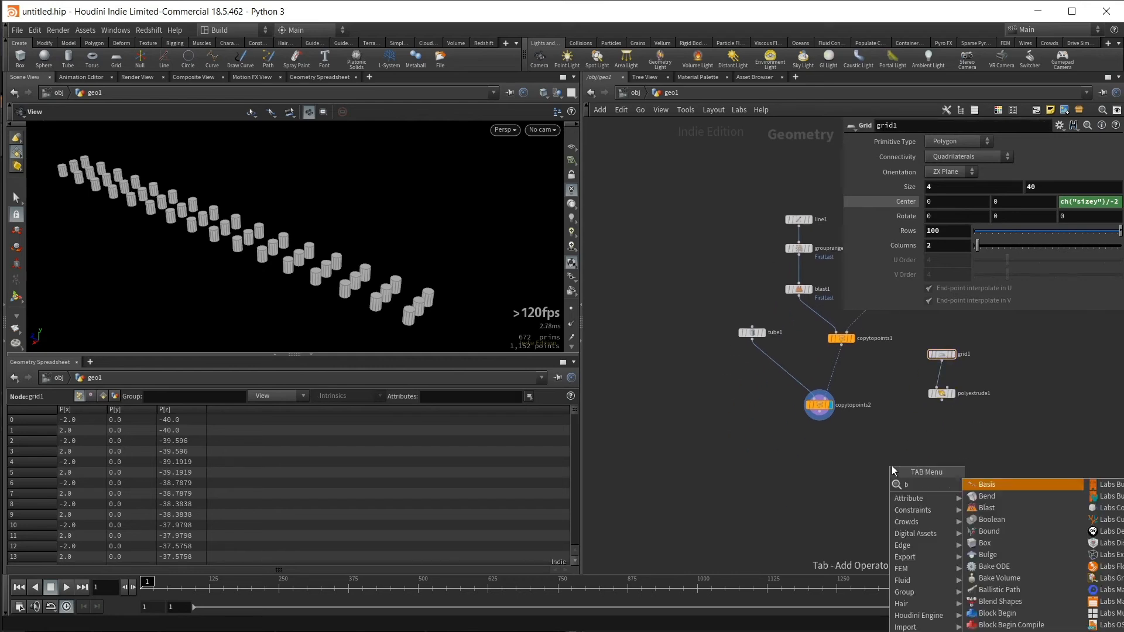
{"action": "type", "text": "oole"}
{"action": "key", "text": "Return"}
{"action": "left_click", "coordinate": [866, 469]}
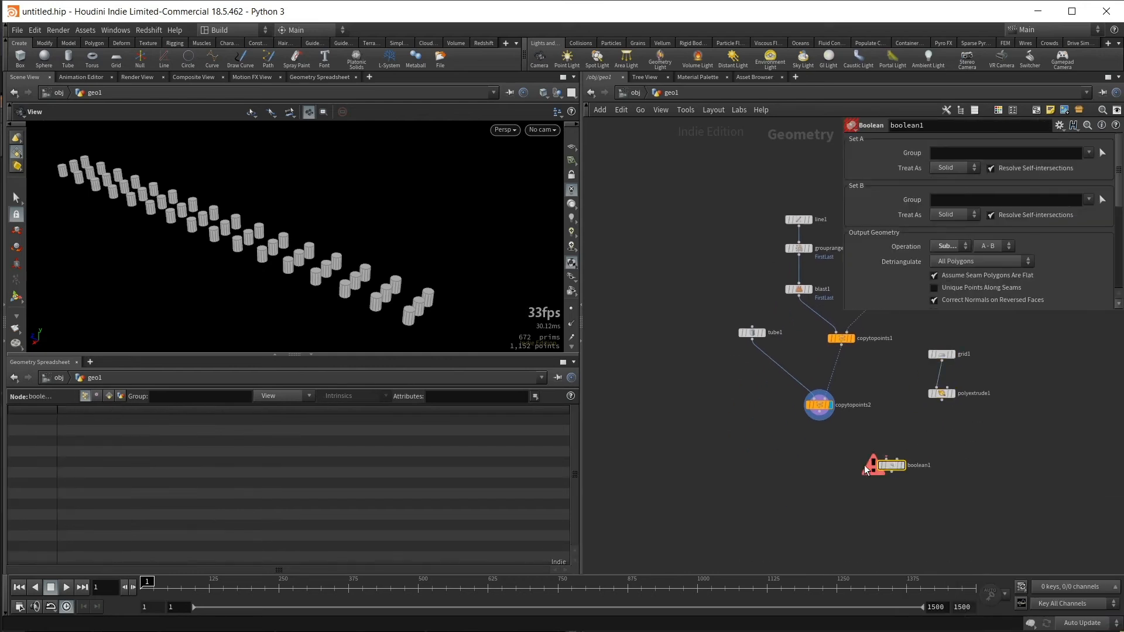
{"action": "left_click_drag", "start_coordinate": [828, 418], "coordinate": [884, 463]}
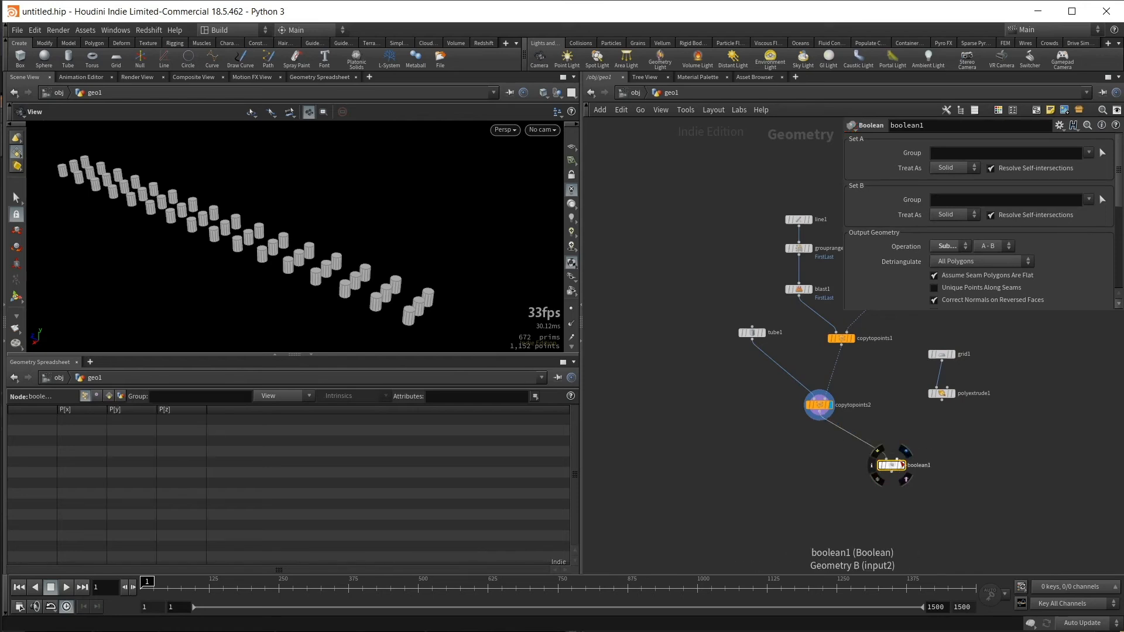
{"action": "left_click_drag", "start_coordinate": [942, 400], "coordinate": [906, 467]}
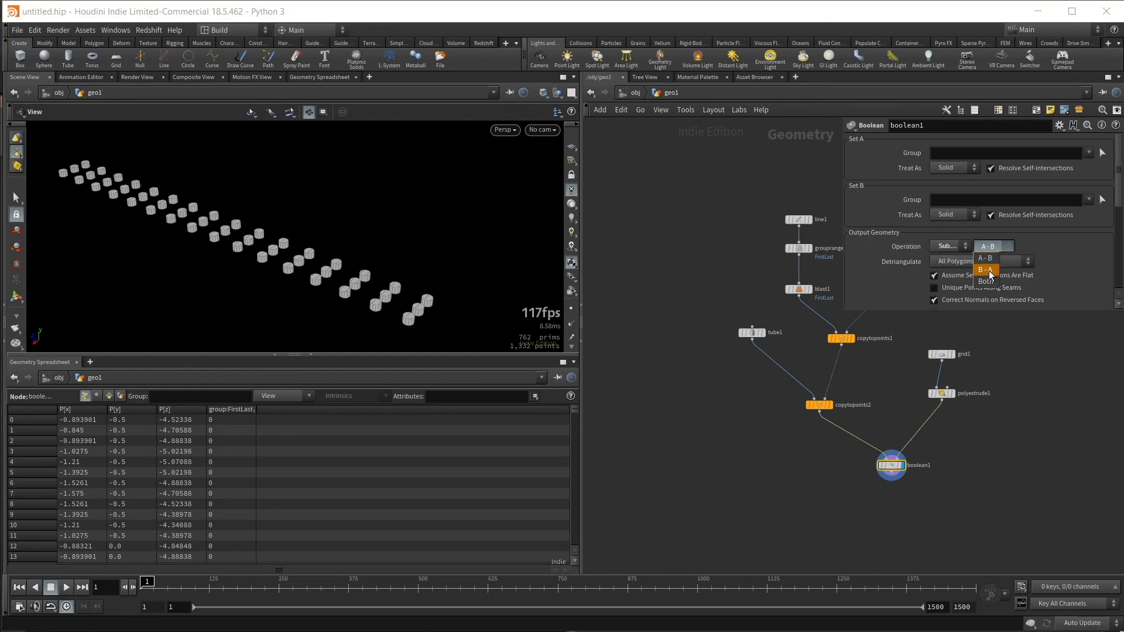
{"action": "left_click", "coordinate": [988, 271]}
{"action": "left_click_drag", "start_coordinate": [439, 267], "coordinate": [402, 194]}
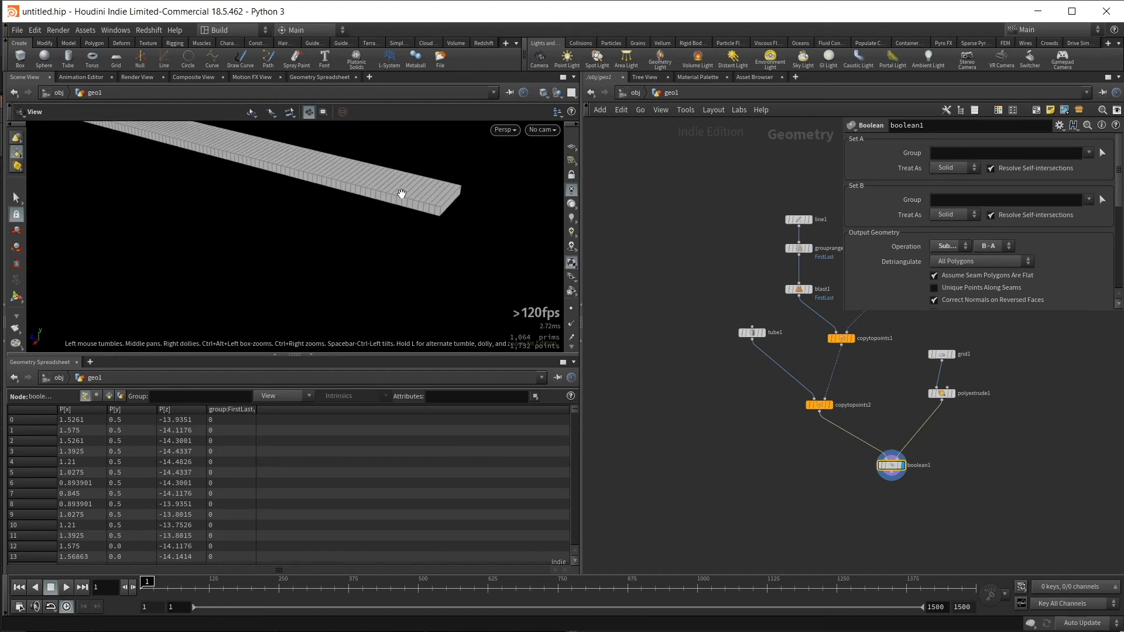
- Increase the tube's height until the tubes cut through the full thickness of the strip
{"action": "middle_click_drag", "start_coordinate": [761, 281], "coordinate": [758, 327]}
{"action": "left_click_drag", "start_coordinate": [702, 329], "coordinate": [751, 406]}
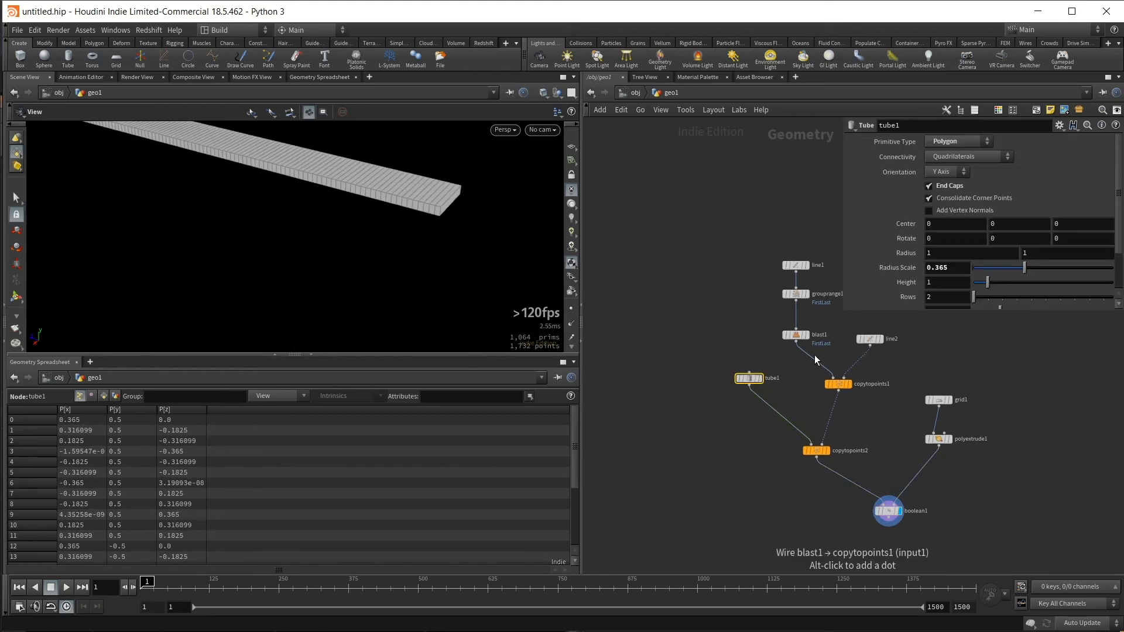
{"action": "left_click_drag", "start_coordinate": [986, 287], "coordinate": [1019, 290]}
{"action": "left_click_drag", "start_coordinate": [327, 216], "coordinate": [301, 223]}
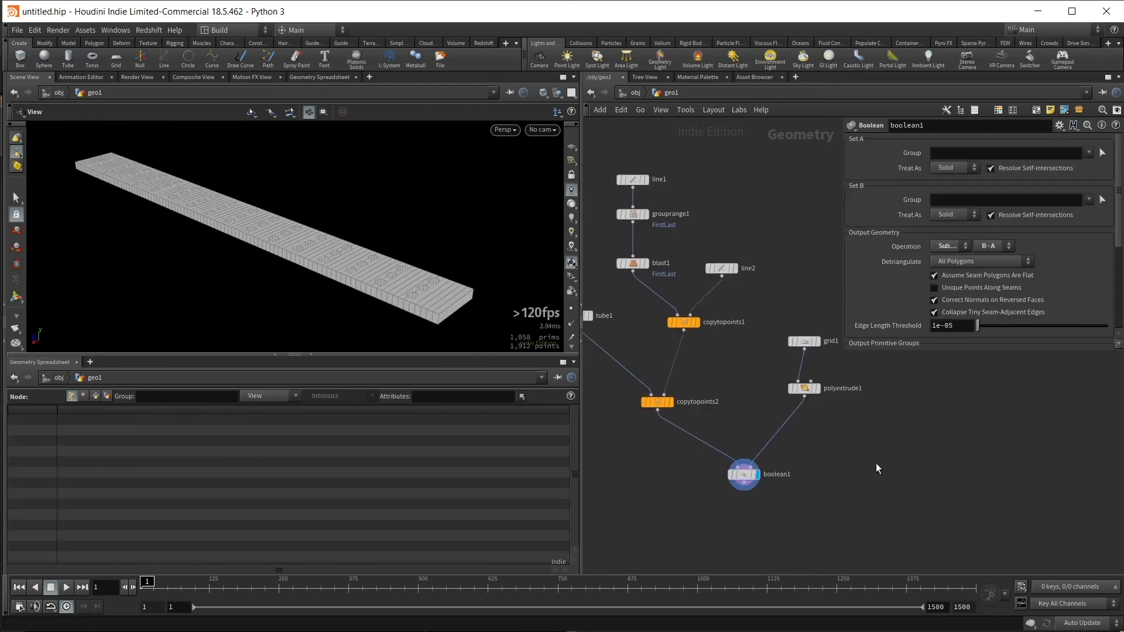
{"action": "middle_click_drag", "start_coordinate": [876, 463], "coordinate": [886, 464]}
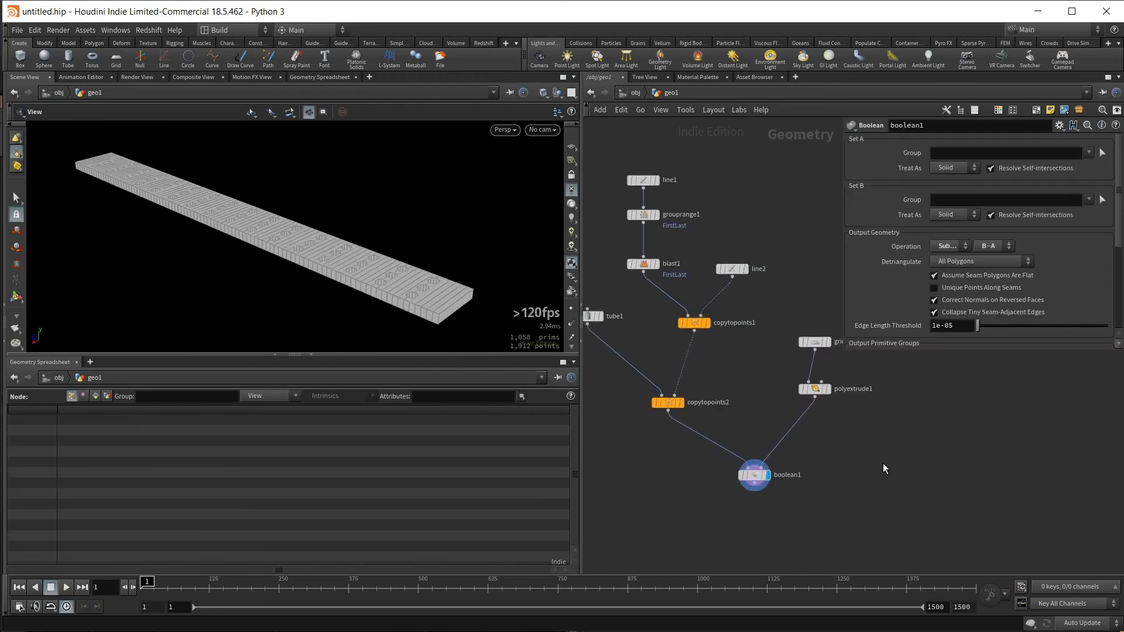
- Add a Bend node after the Boolean and display its result
{"action": "middle_click_drag", "start_coordinate": [794, 521], "coordinate": [803, 526]}
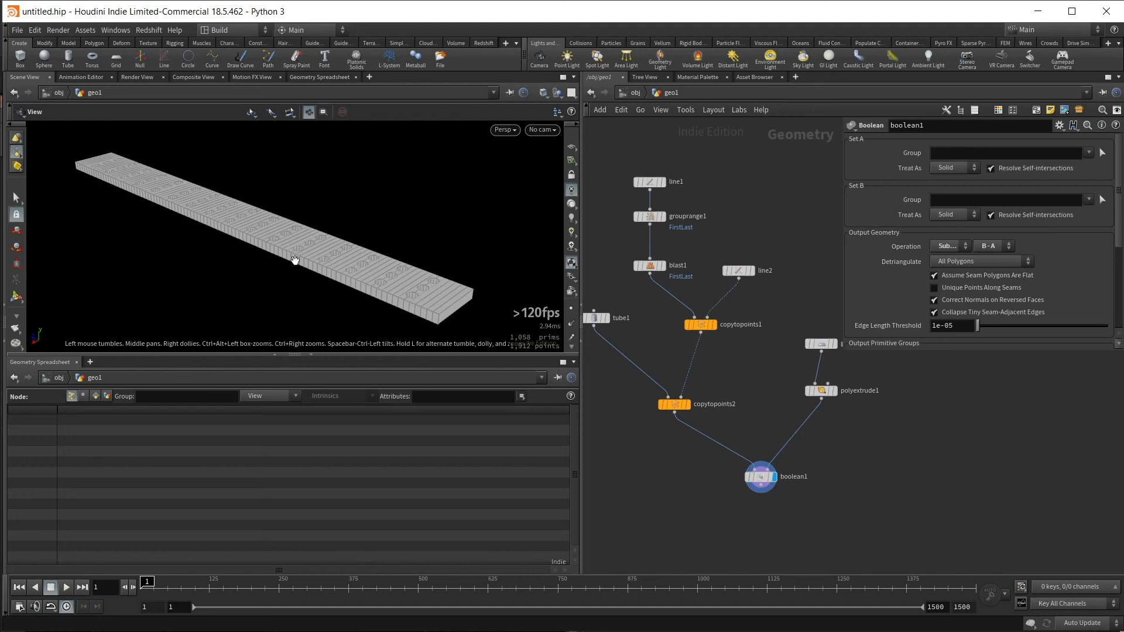
{"action": "middle_click_drag", "start_coordinate": [769, 532], "coordinate": [761, 507]}
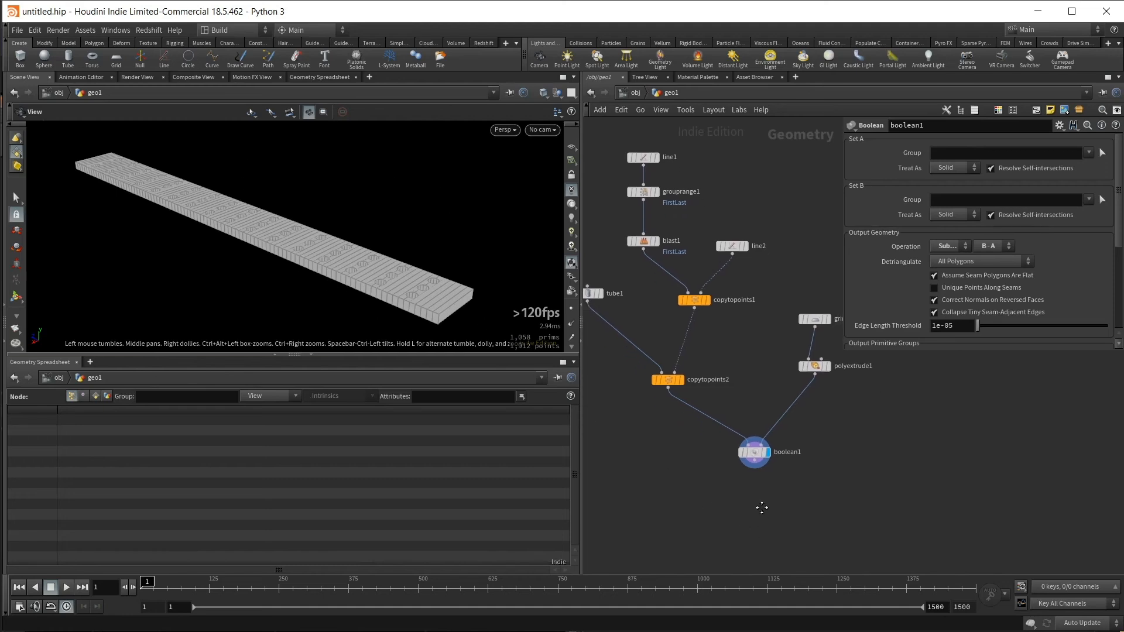
{"action": "key", "text": "Tab"}
{"action": "type", "text": "bend"}
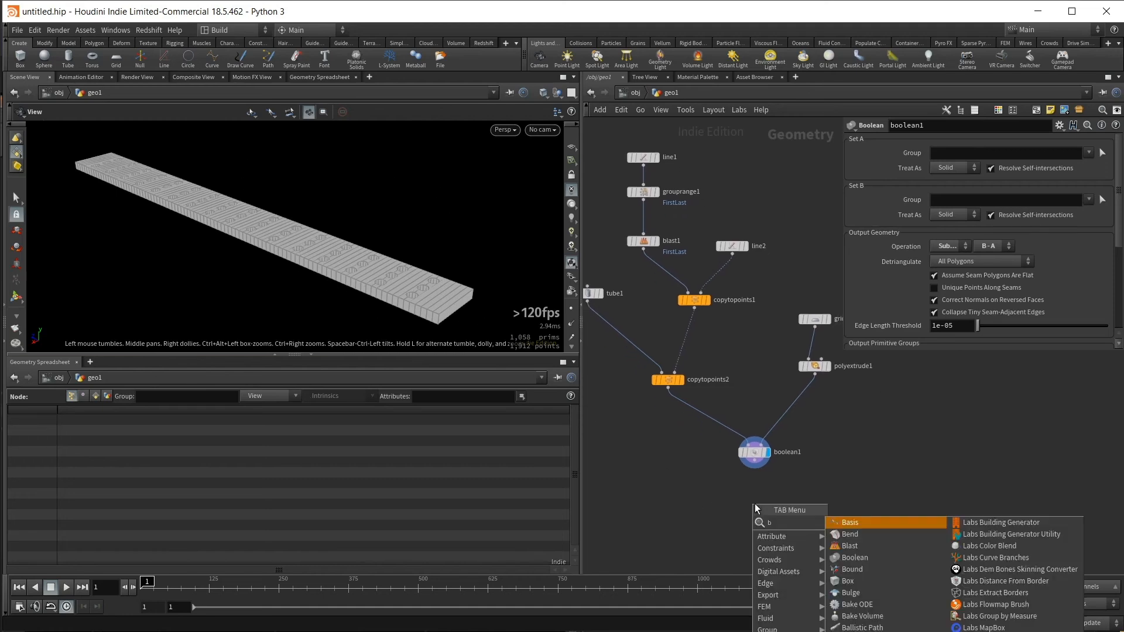
{"action": "key", "text": "Return"}
{"action": "left_click", "coordinate": [754, 504]}
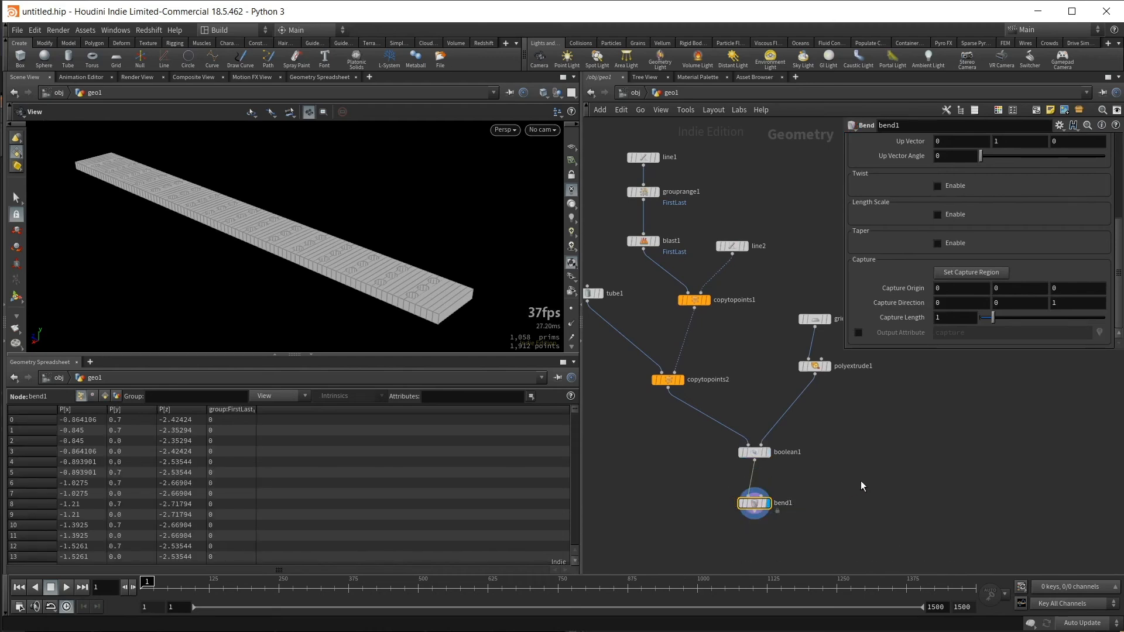
- Turn on the viewport's reference grid and compare the strip's direction with the Bend's capture settings
{"action": "left_click_drag", "start_coordinate": [1114, 240], "coordinate": [1114, 157]}
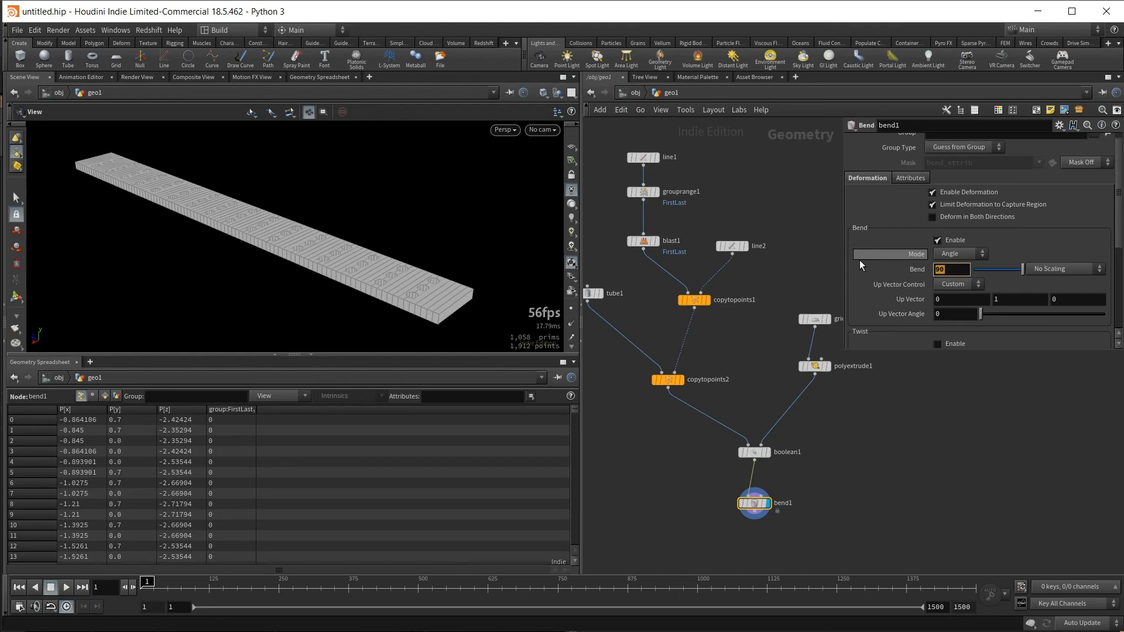
{"action": "mouse_move", "coordinate": [859, 260]}
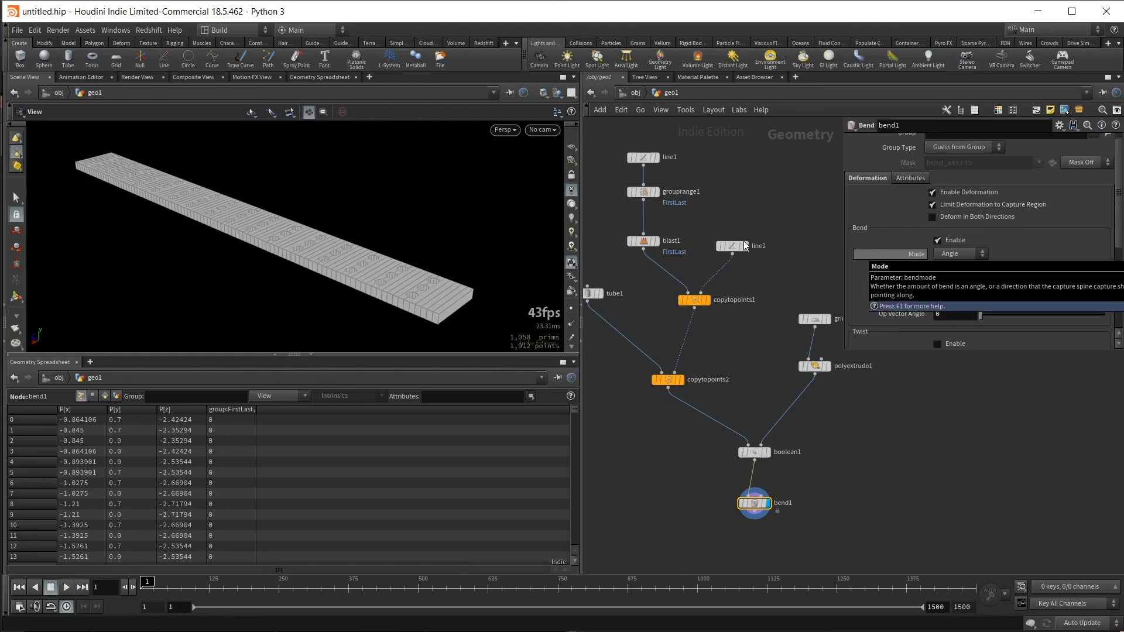
{"action": "left_click_drag", "start_coordinate": [425, 232], "coordinate": [487, 210]}
{"action": "scroll", "coordinate": [913, 303], "scroll_direction": "down", "scroll_amount": 3}
{"action": "scroll", "coordinate": [904, 318], "scroll_direction": "down", "scroll_amount": 6}
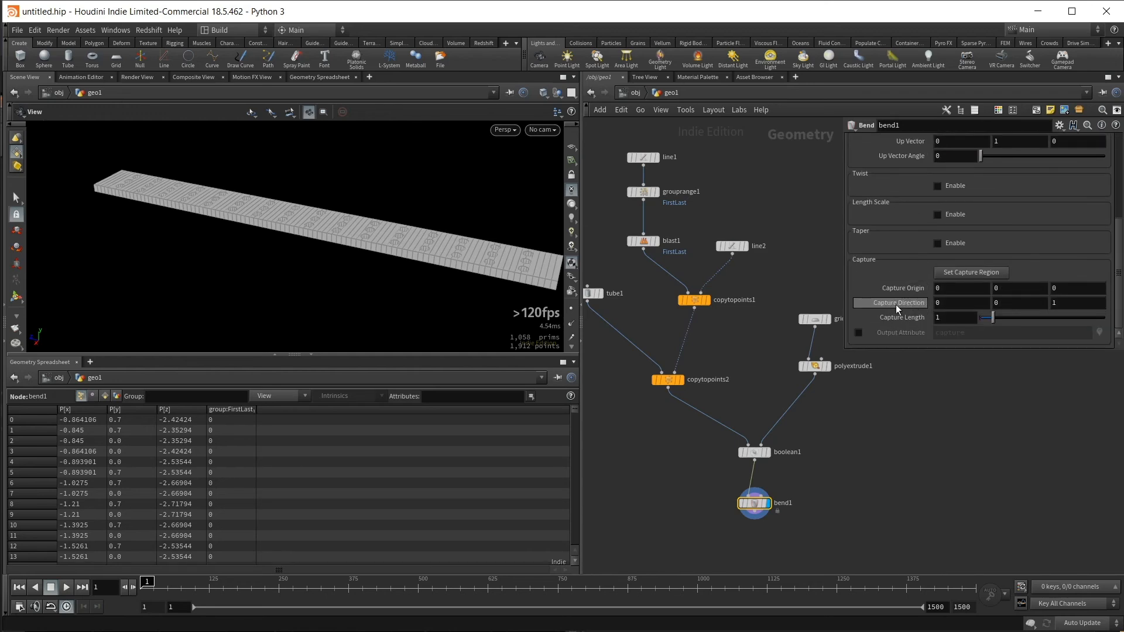
{"action": "left_click", "coordinate": [1067, 302]}
{"action": "left_click_drag", "start_coordinate": [345, 226], "coordinate": [345, 263]}
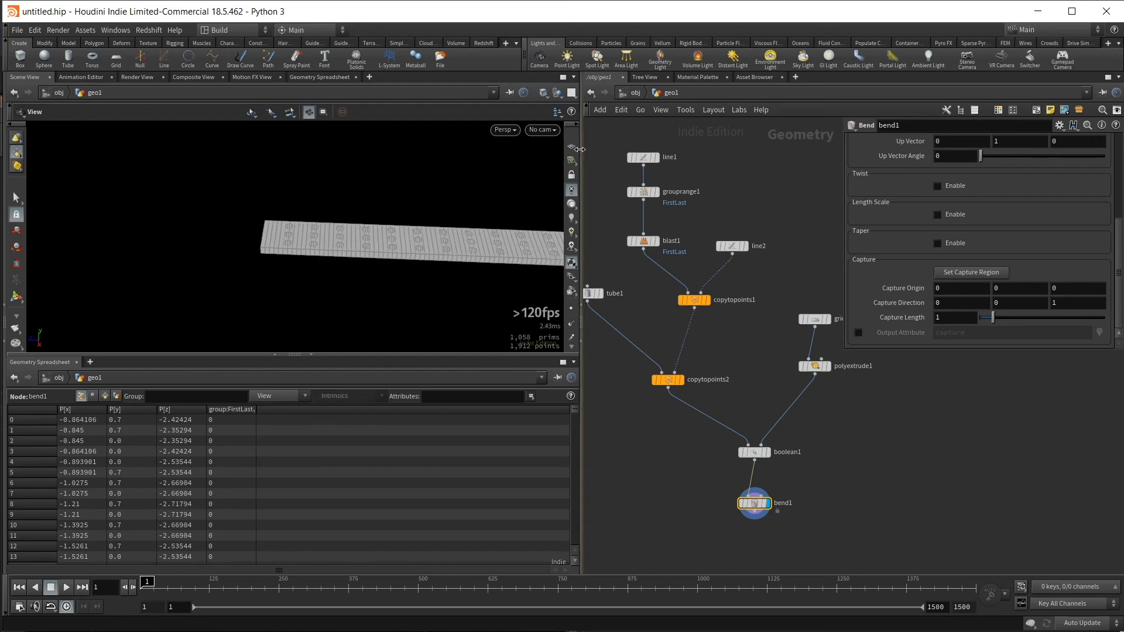
{"action": "left_click_drag", "start_coordinate": [271, 225], "coordinate": [256, 227]}
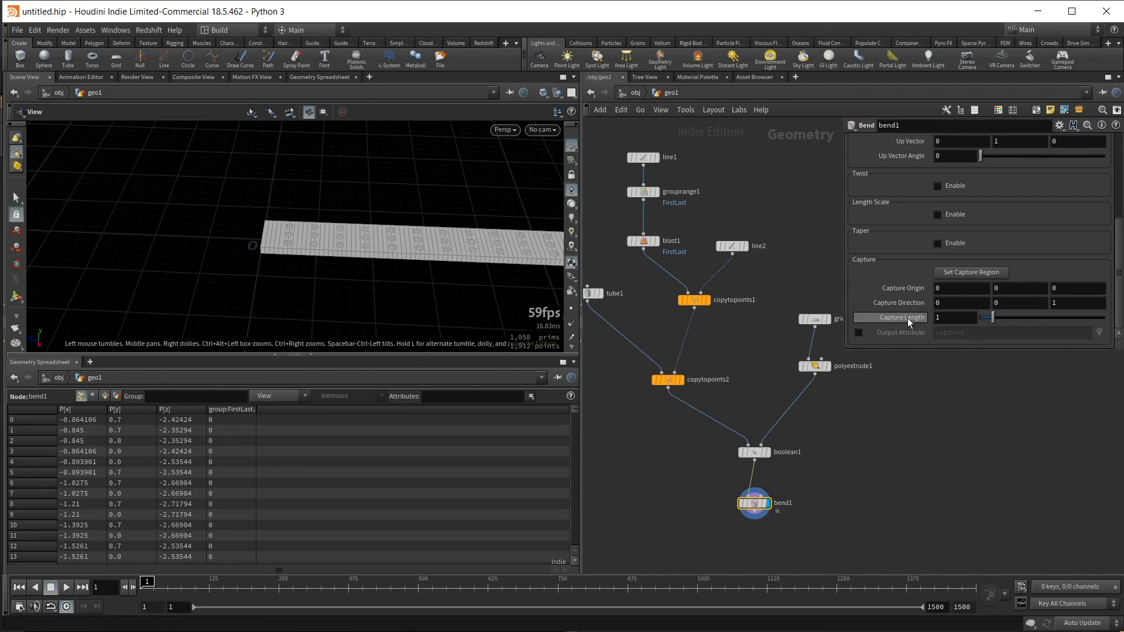
{"action": "middle_click_drag", "start_coordinate": [448, 250], "coordinate": [276, 249]}
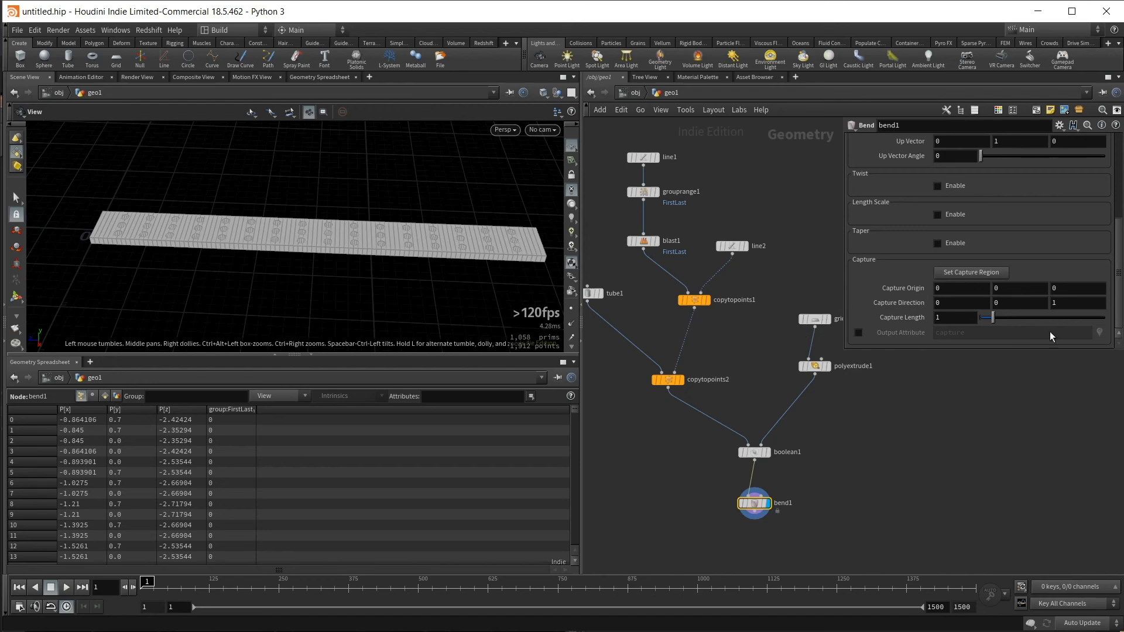
- Set the Z component of the Bend's Capture Direction to -1
{"action": "left_click", "coordinate": [1055, 303]}
{"action": "type", "text": "-"}
{"action": "key", "text": "Return"}
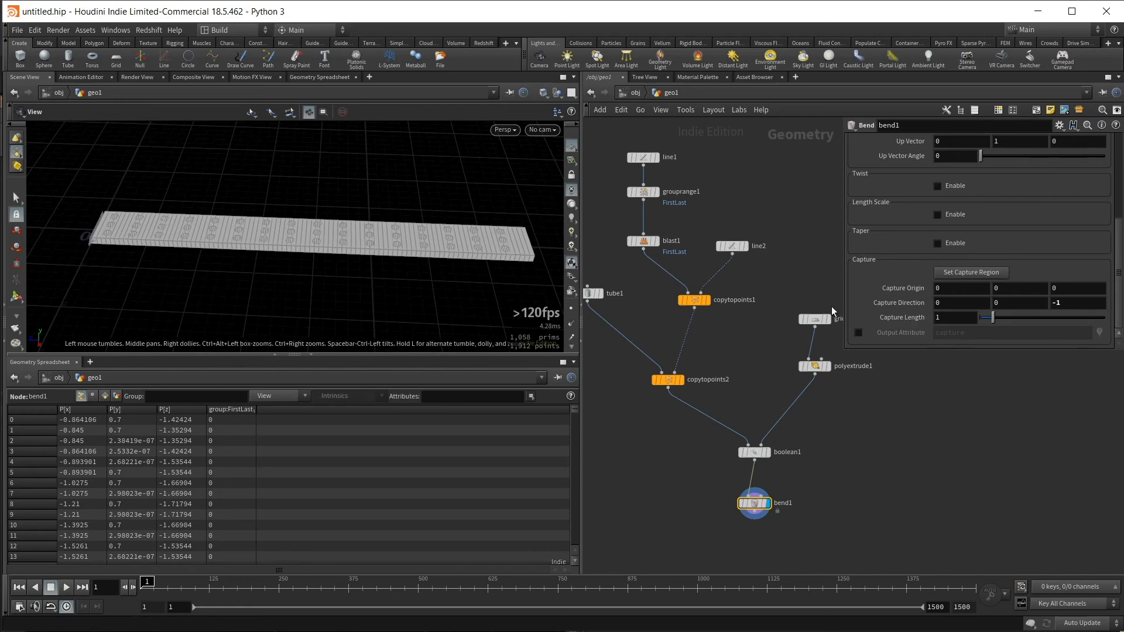
- Link the Bend's Capture Length to the grid's second size value with the relative reference ch("../grid1/sizey")
{"action": "middle_click_drag", "start_coordinate": [785, 286], "coordinate": [752, 289]}
{"action": "left_click_drag", "start_coordinate": [822, 289], "coordinate": [764, 336]}
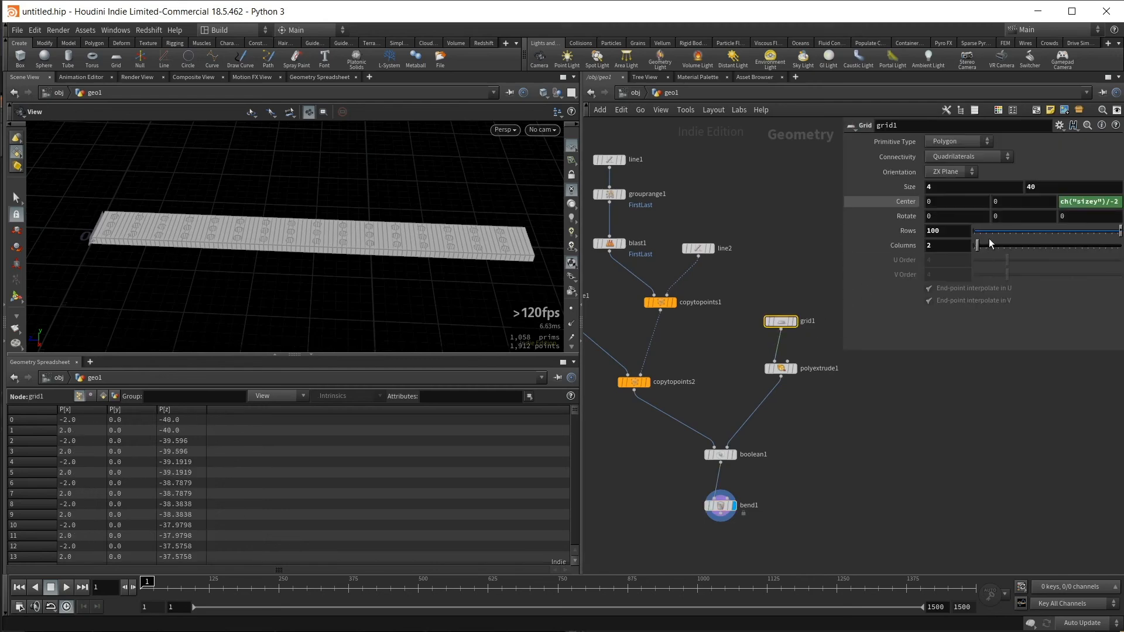
{"action": "right_click", "coordinate": [1056, 185]}
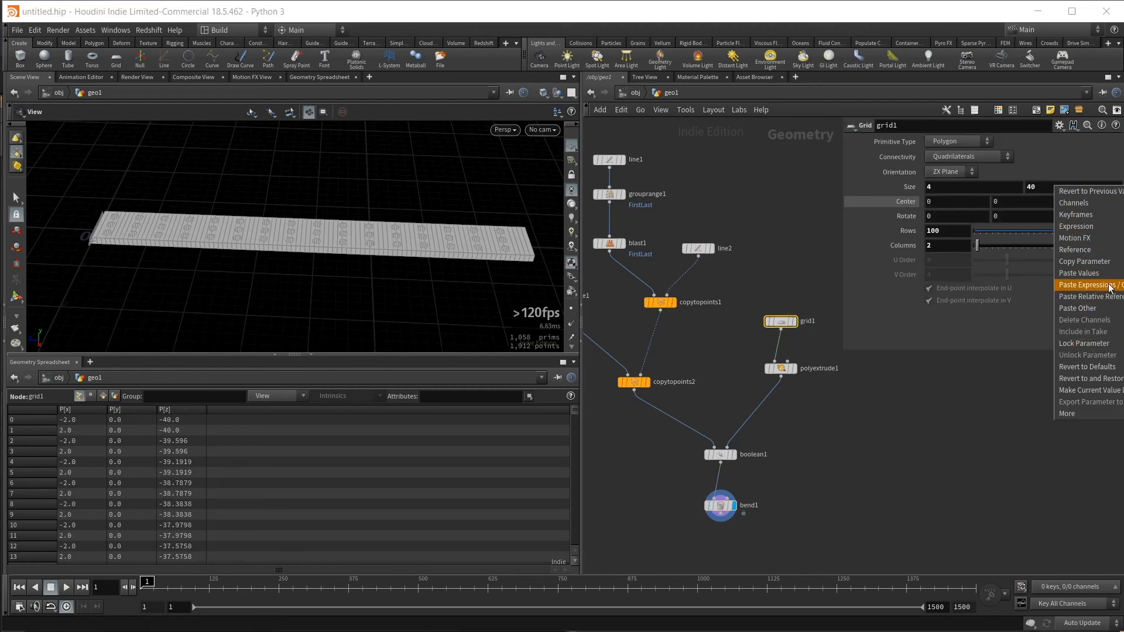
{"action": "left_click", "coordinate": [1056, 261]}
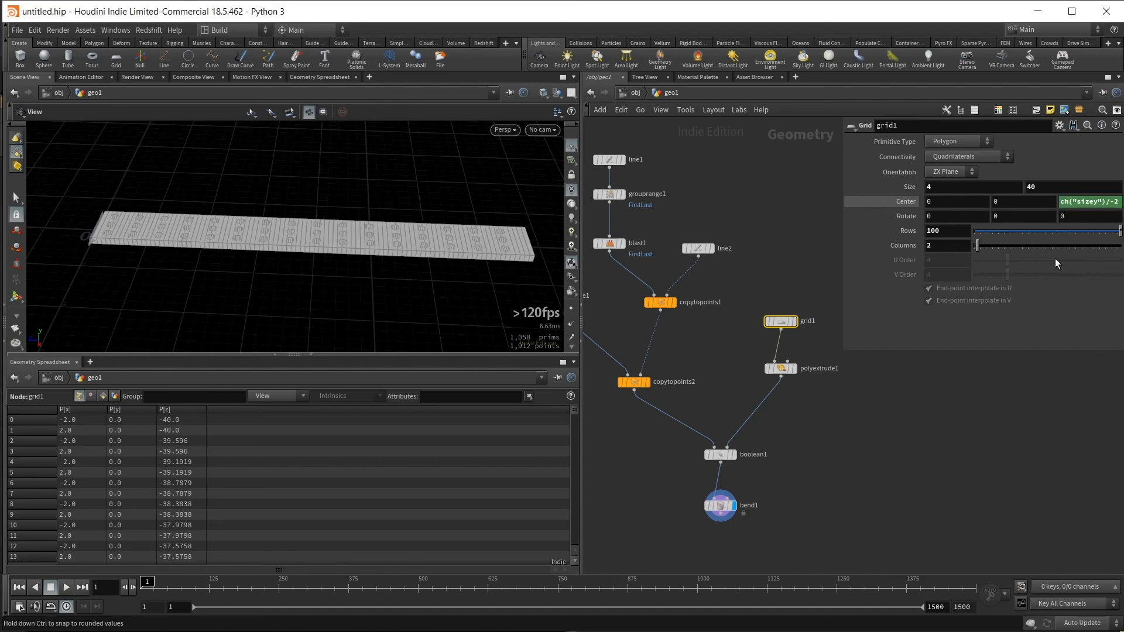
{"action": "left_click", "coordinate": [712, 525]}
{"action": "left_click", "coordinate": [958, 318]}
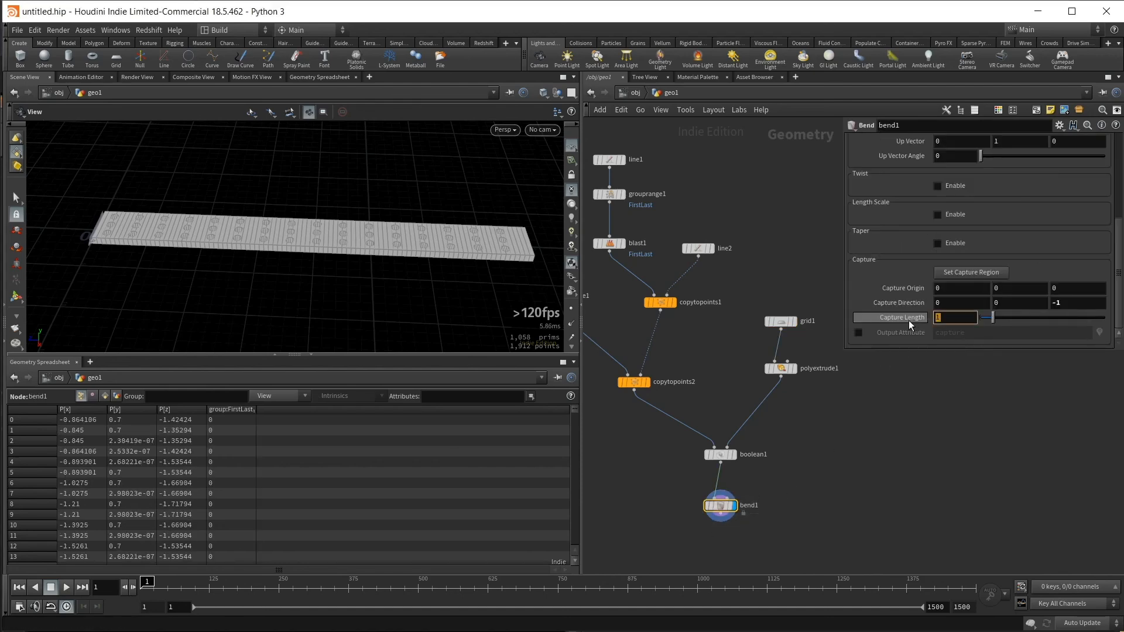
{"action": "right_click", "coordinate": [960, 318]}
{"action": "left_click", "coordinate": [999, 427]}
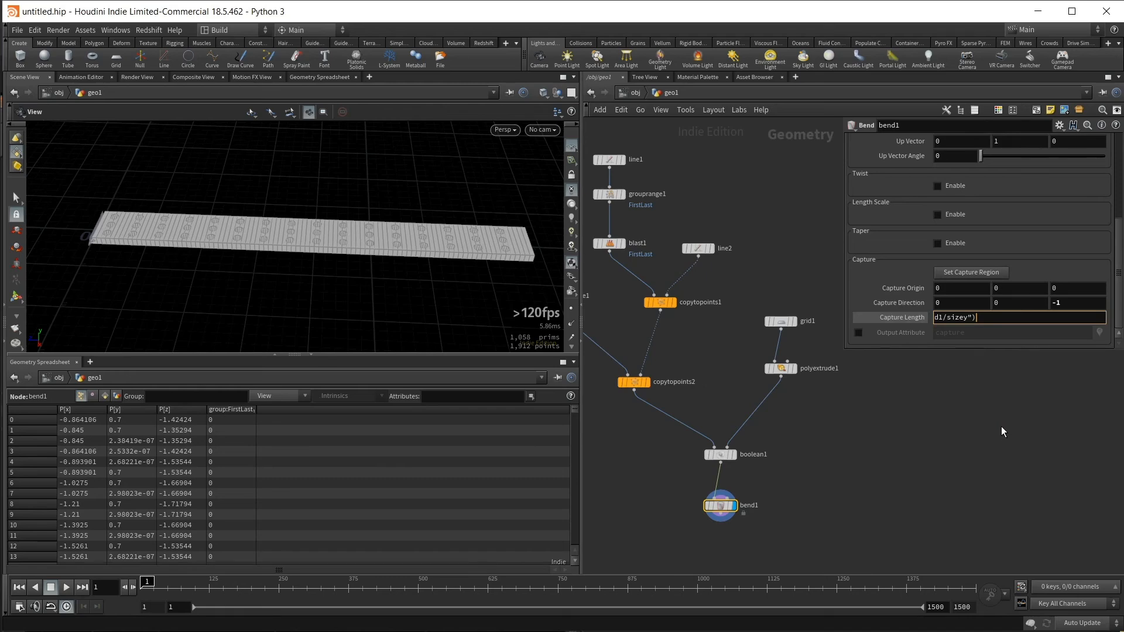
{"action": "key", "text": "Return"}
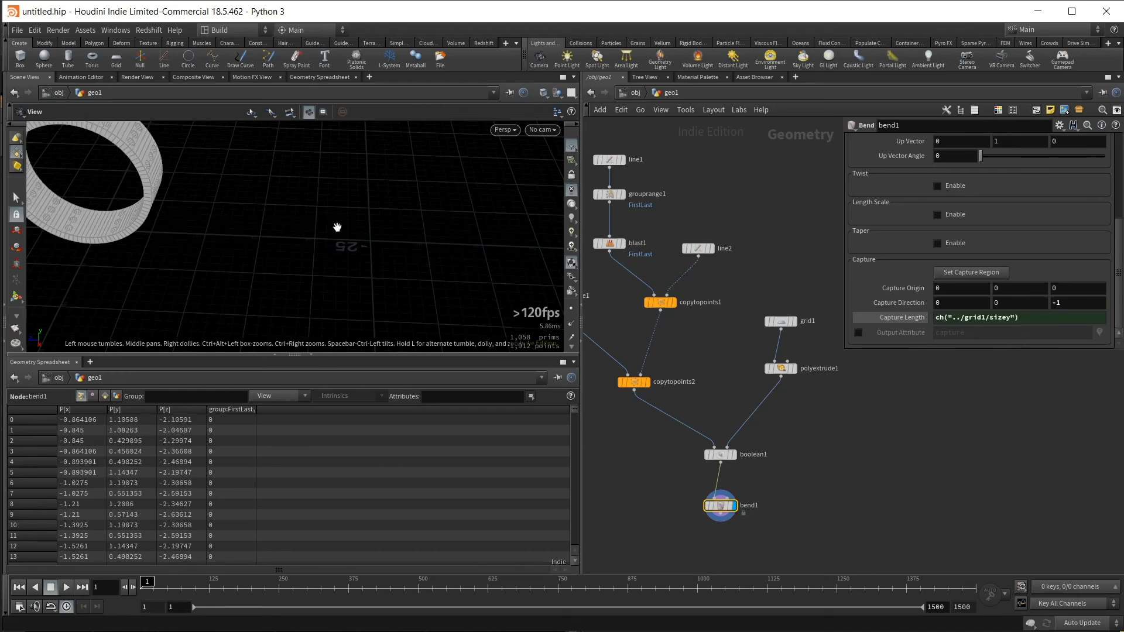
- Set the tube's Columns to 21 for rounder holes in the ring
{"action": "left_click_drag", "start_coordinate": [339, 231], "coordinate": [502, 263]}
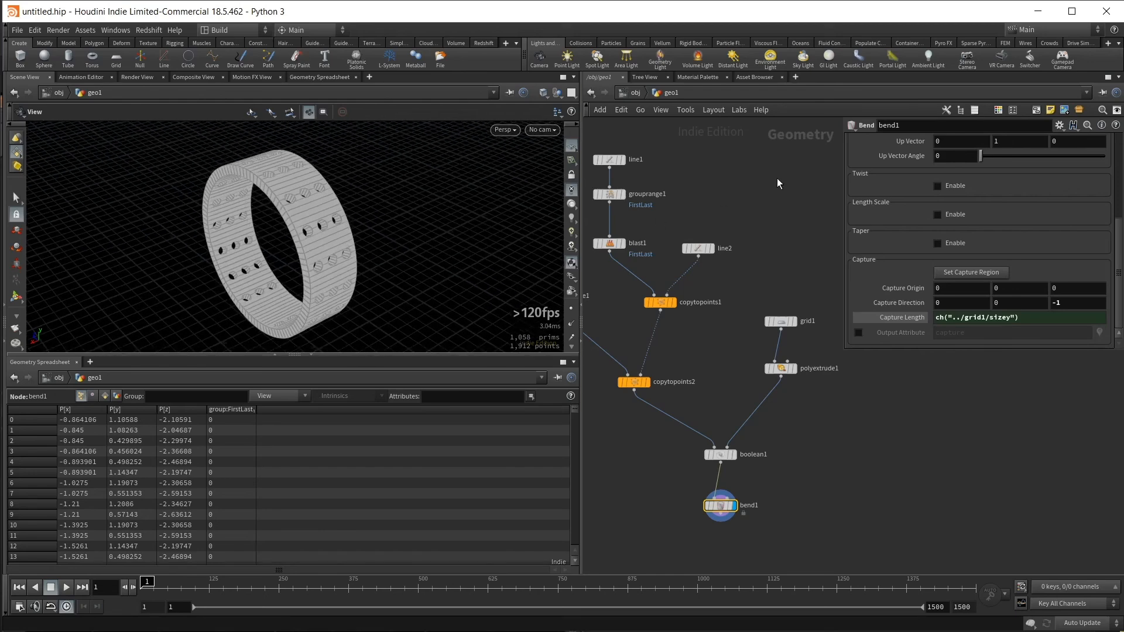
{"action": "middle_click_drag", "start_coordinate": [789, 175], "coordinate": [861, 180]}
{"action": "left_click_drag", "start_coordinate": [650, 276], "coordinate": [596, 331]}
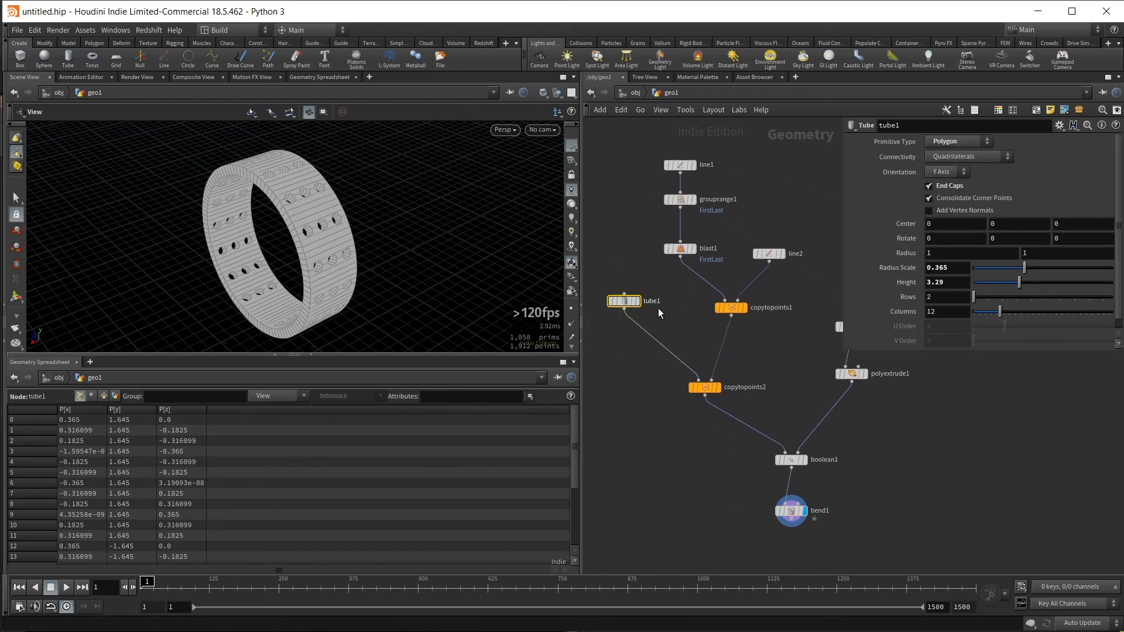
{"action": "middle_click_drag", "start_coordinate": [659, 311], "coordinate": [676, 335]}
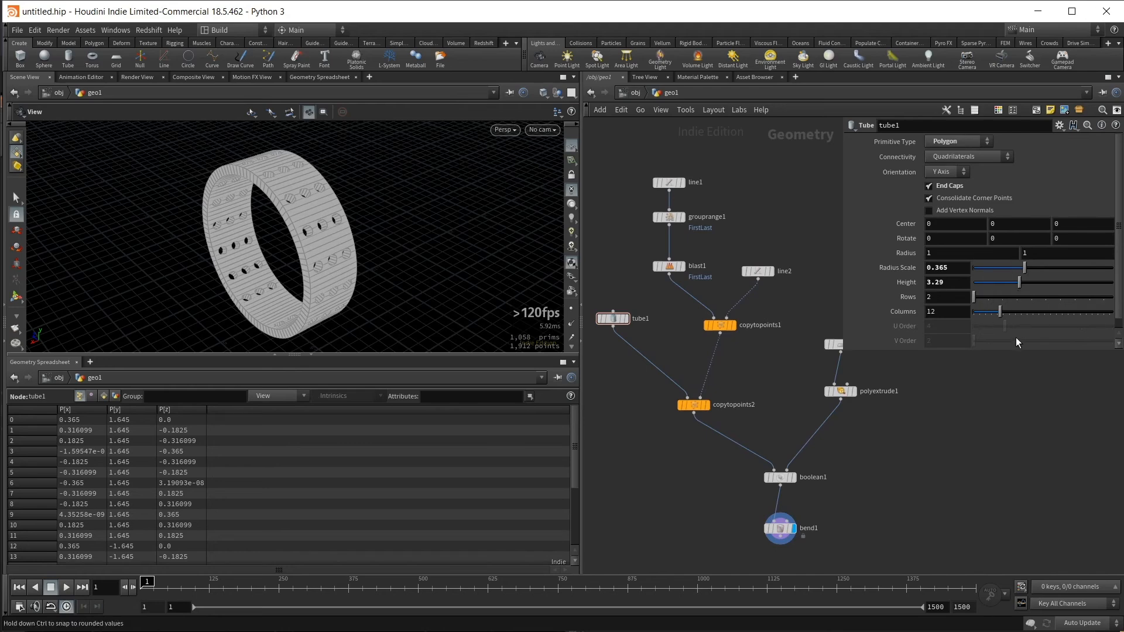
{"action": "left_click_drag", "start_coordinate": [999, 313], "coordinate": [1026, 316]}
{"action": "middle_click_drag", "start_coordinate": [771, 341], "coordinate": [770, 376]}
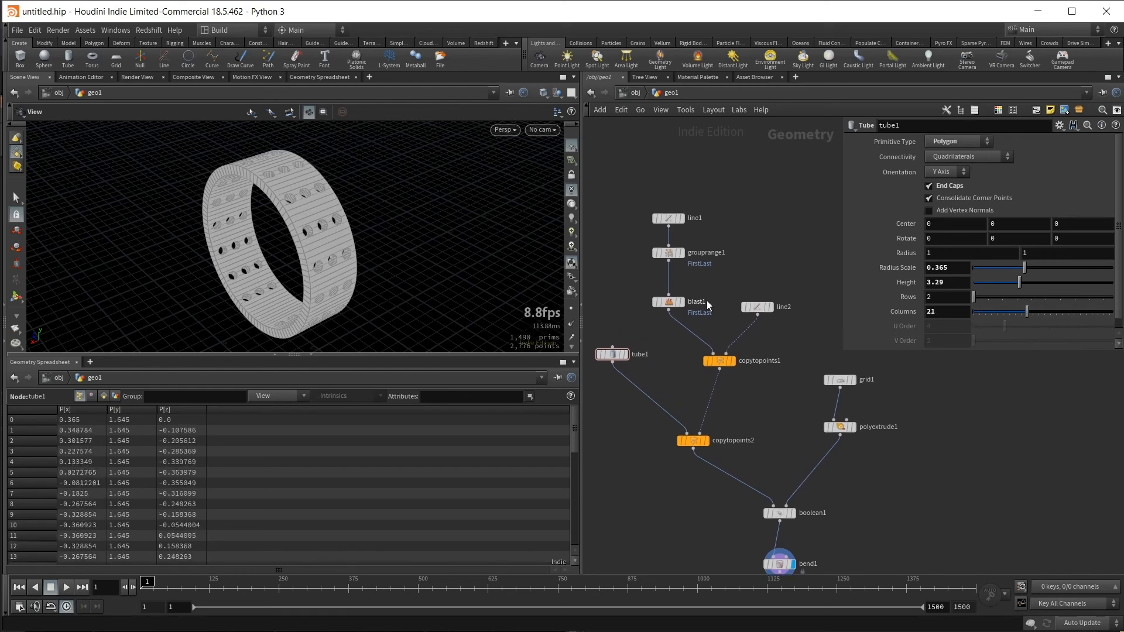
- Increase the Points of the line that sets the hole rows along the strip to 32
{"action": "left_click", "coordinate": [668, 218]}
{"action": "middle_click_drag", "start_coordinate": [751, 235], "coordinate": [752, 254]}
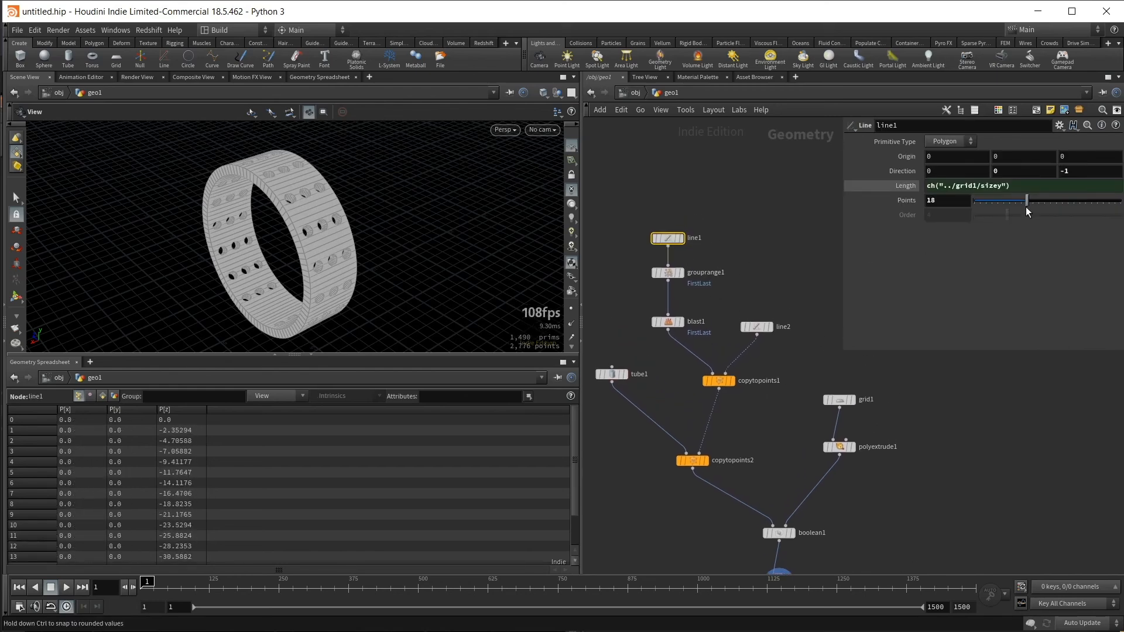
{"action": "left_click_drag", "start_coordinate": [1028, 202], "coordinate": [1068, 219]}
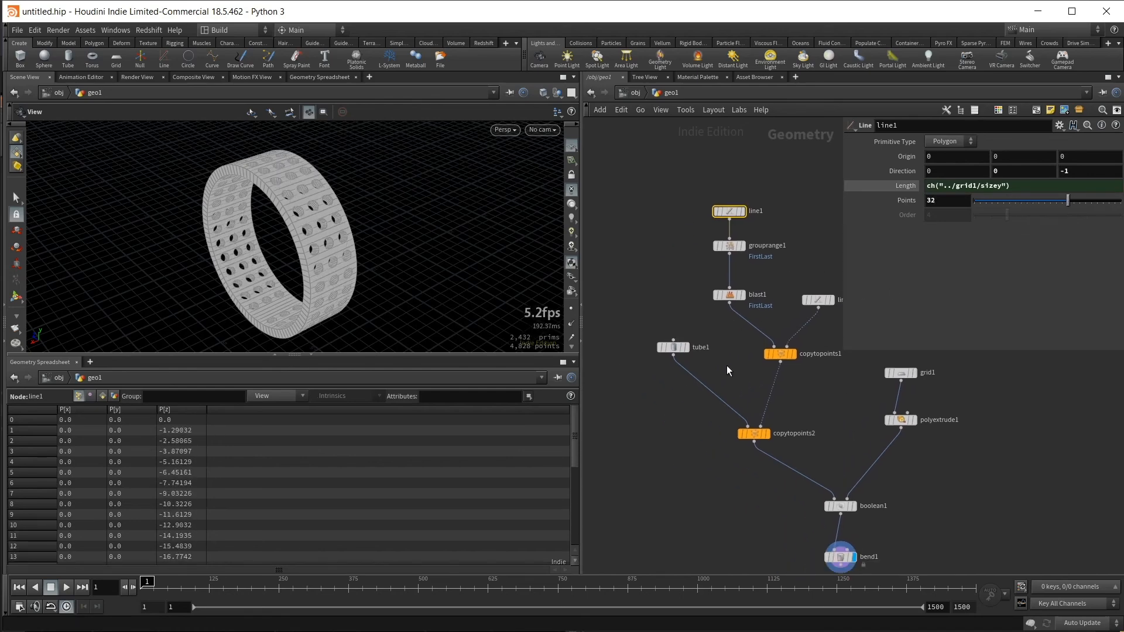
- Move the tube node closer to the second Copy to Points and add a Platonic Solids node beside it
{"action": "middle_click_drag", "start_coordinate": [750, 384], "coordinate": [679, 354]}
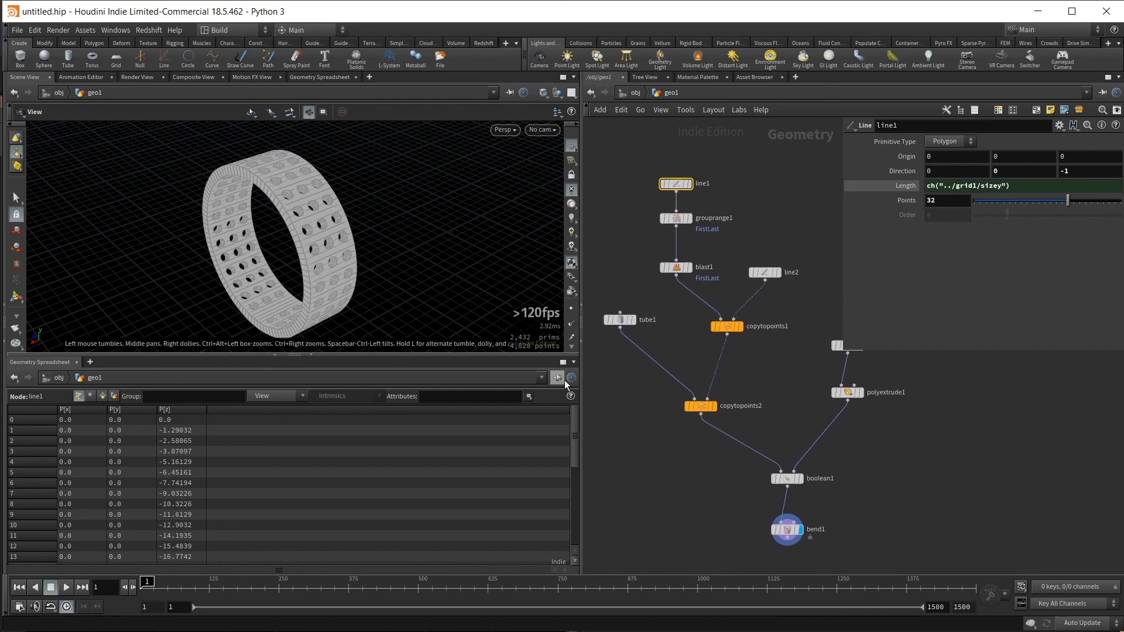
{"action": "middle_click_drag", "start_coordinate": [621, 327], "coordinate": [658, 318]}
{"action": "left_click", "coordinate": [653, 301]}
{"action": "key", "text": "Escape"}
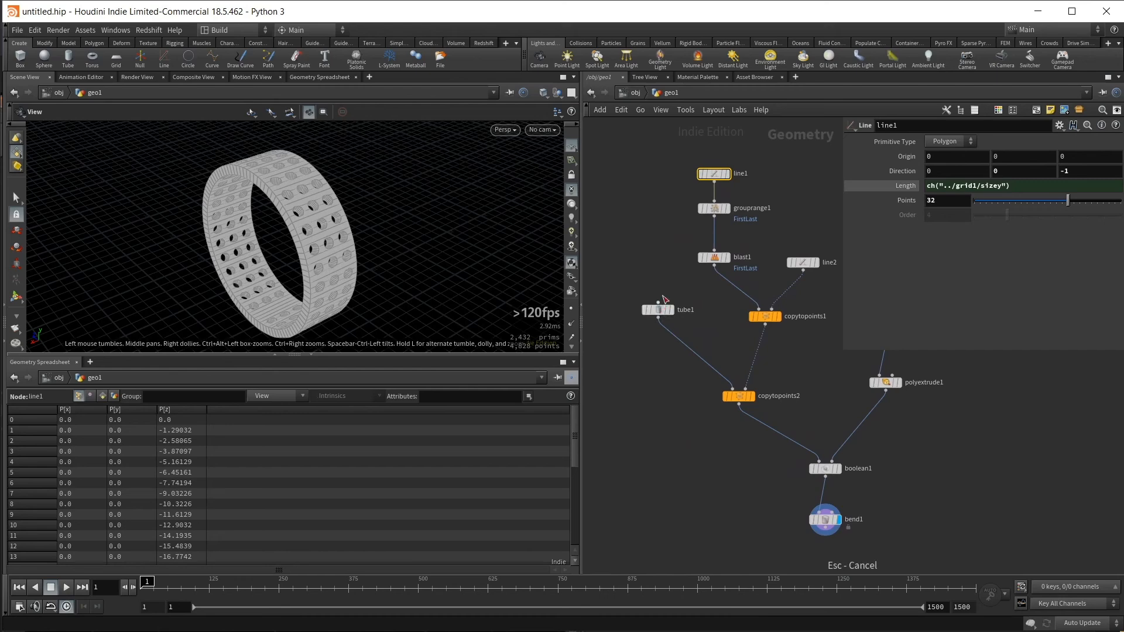
{"action": "left_click_drag", "start_coordinate": [657, 309], "coordinate": [691, 327]}
{"action": "middle_click_drag", "start_coordinate": [630, 397], "coordinate": [647, 384]}
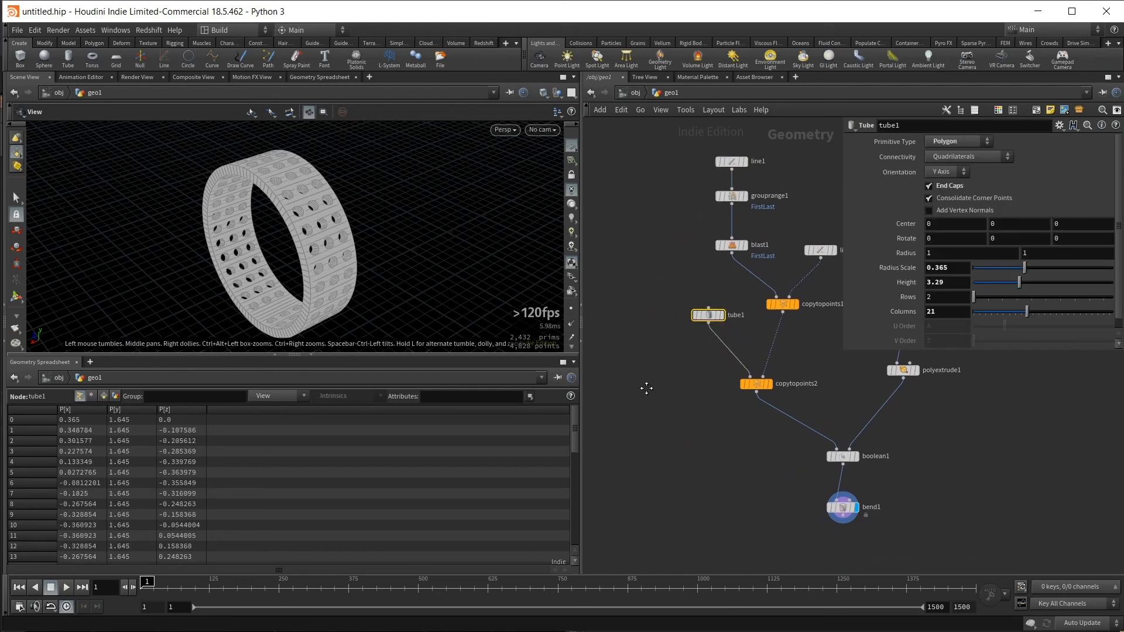
{"action": "key", "text": "Tab"}
{"action": "type", "text": "plat"}
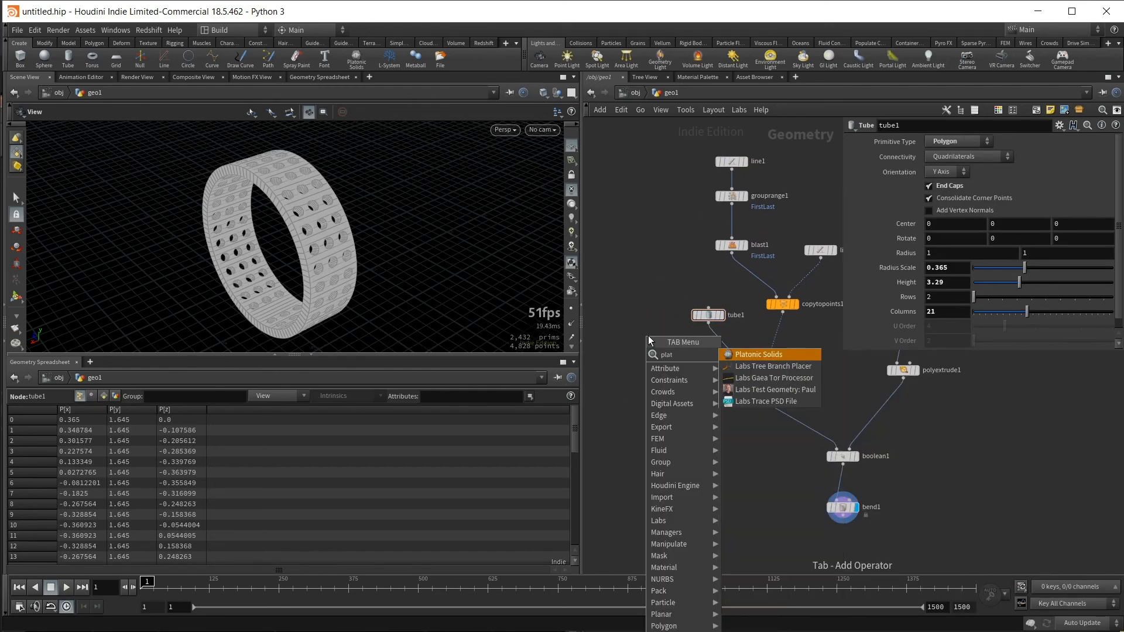
{"action": "key", "text": "Return"}
{"action": "left_click", "coordinate": [648, 335]}
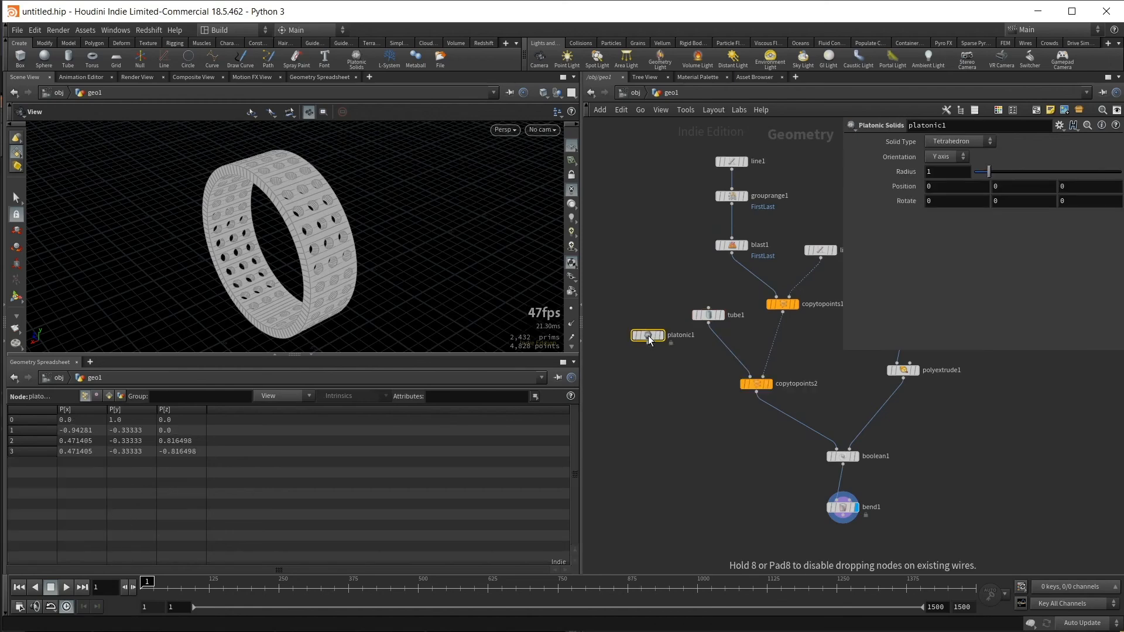
- Add a Switch node and connect the Platonic Solids node as its first input and the tube as its second
{"action": "key", "text": "Tab"}
{"action": "type", "text": "sw"}
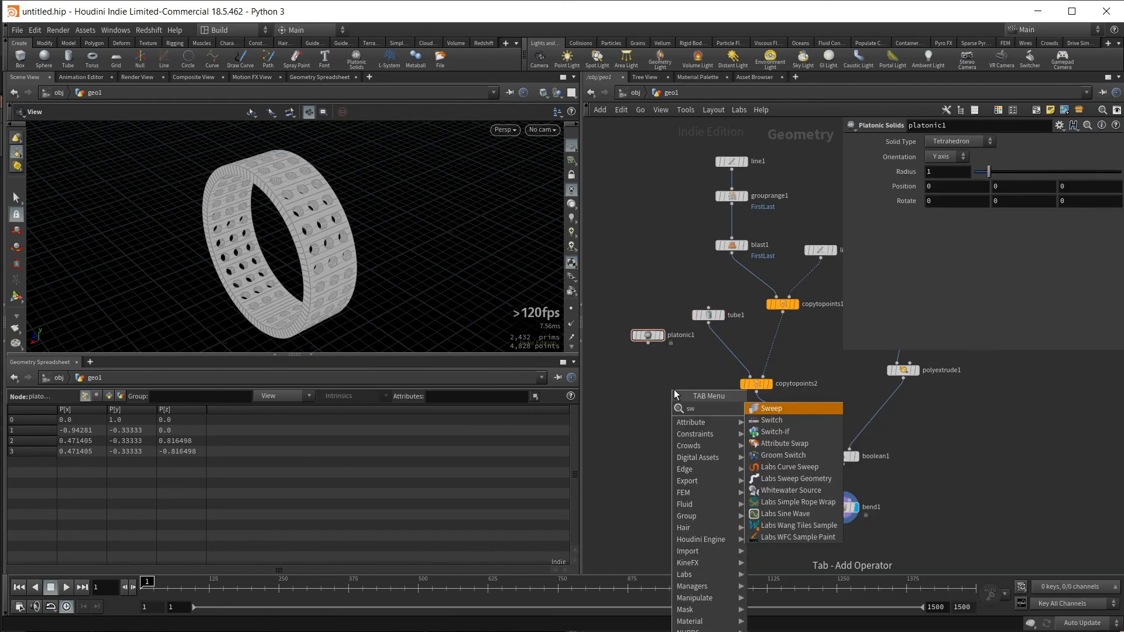
{"action": "type", "text": "e"}
{"action": "key", "text": "Return"}
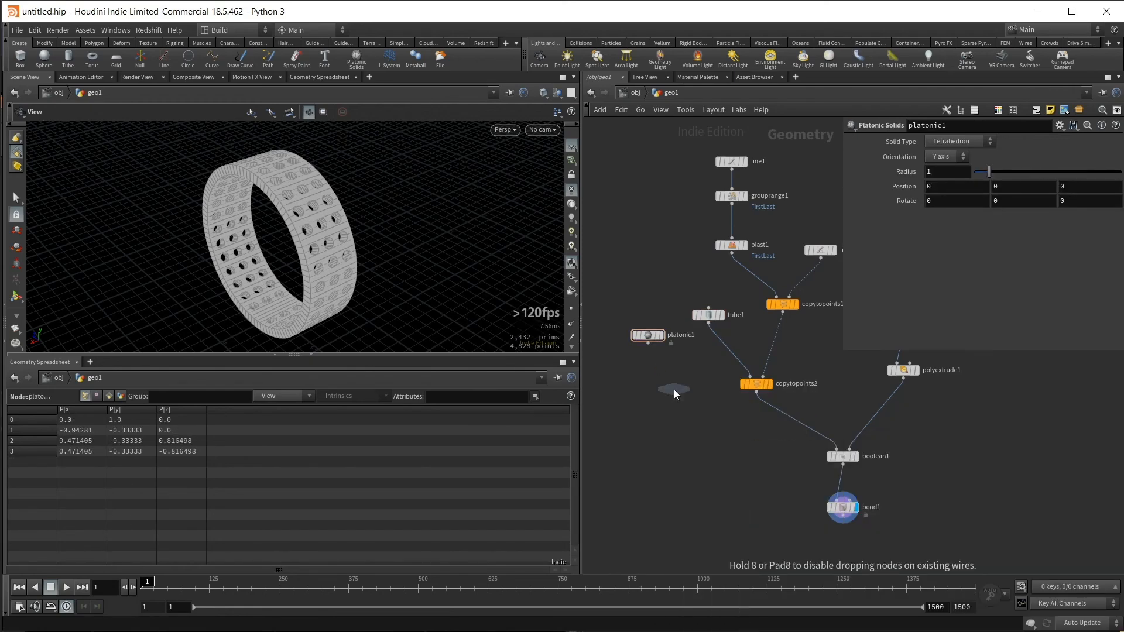
{"action": "left_click", "coordinate": [673, 389]}
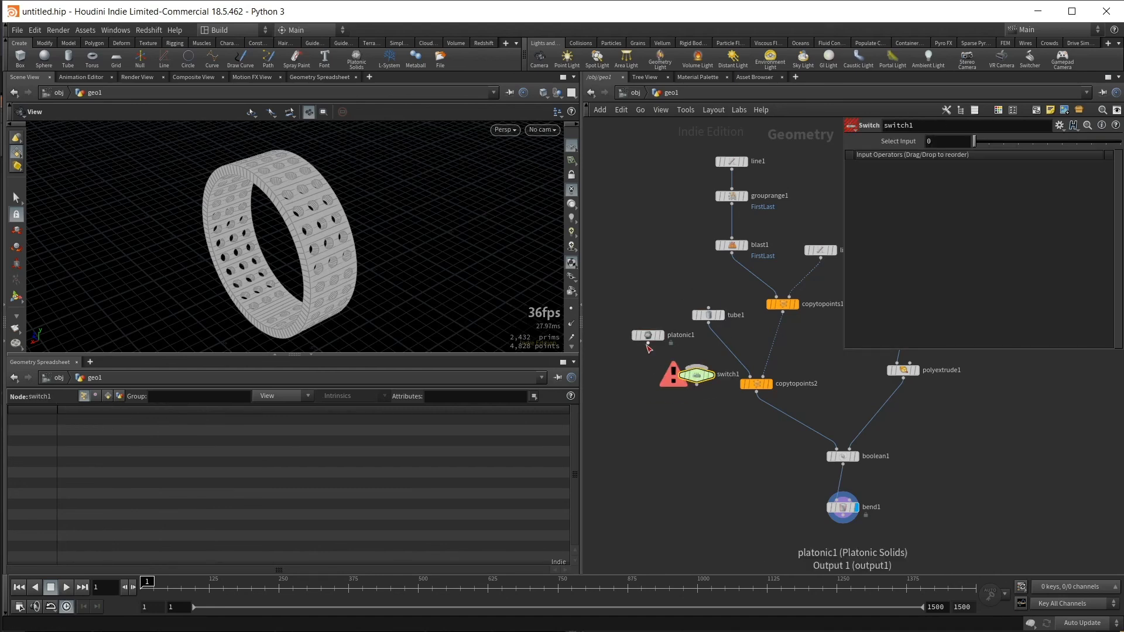
{"action": "left_click_drag", "start_coordinate": [648, 344], "coordinate": [696, 366]}
{"action": "left_click_drag", "start_coordinate": [709, 321], "coordinate": [696, 367]}
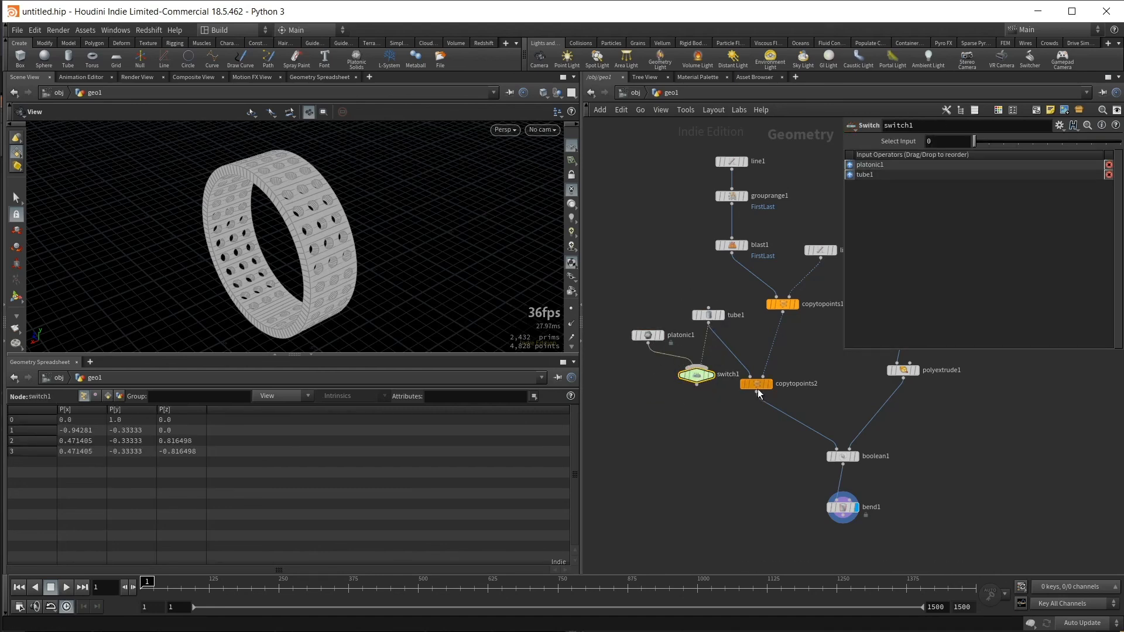
- Move the second Copy to Points node down and feed the Switch into its first input in place of the tube
{"action": "left_click_drag", "start_coordinate": [758, 389], "coordinate": [757, 417]}
{"action": "left_click_drag", "start_coordinate": [696, 385], "coordinate": [750, 405]}
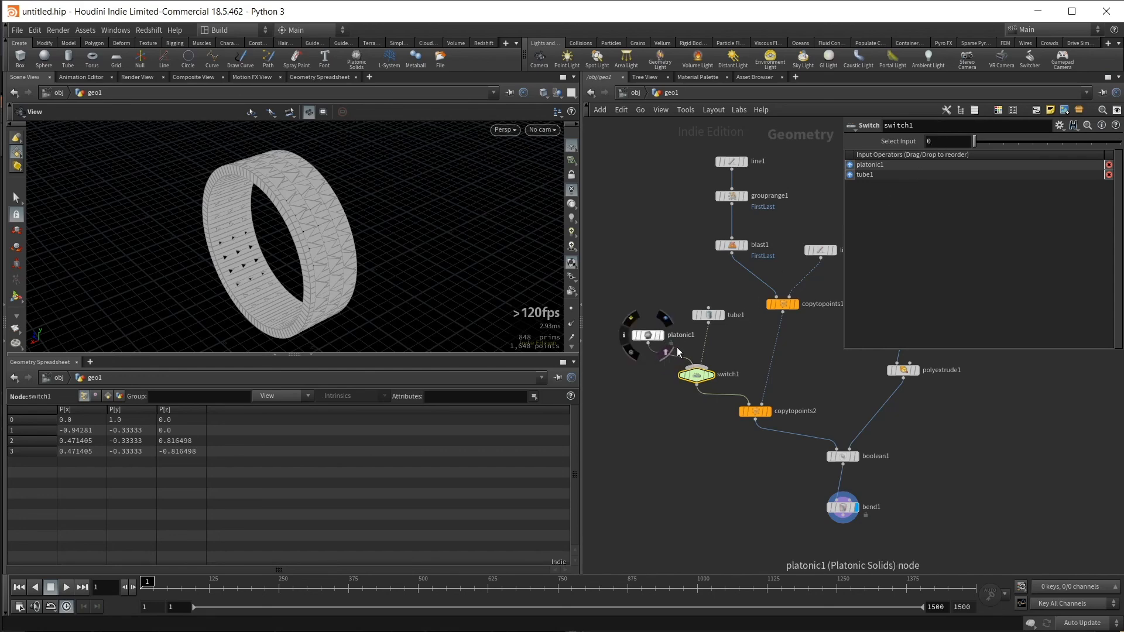
{"action": "left_click_drag", "start_coordinate": [326, 217], "coordinate": [433, 220]}
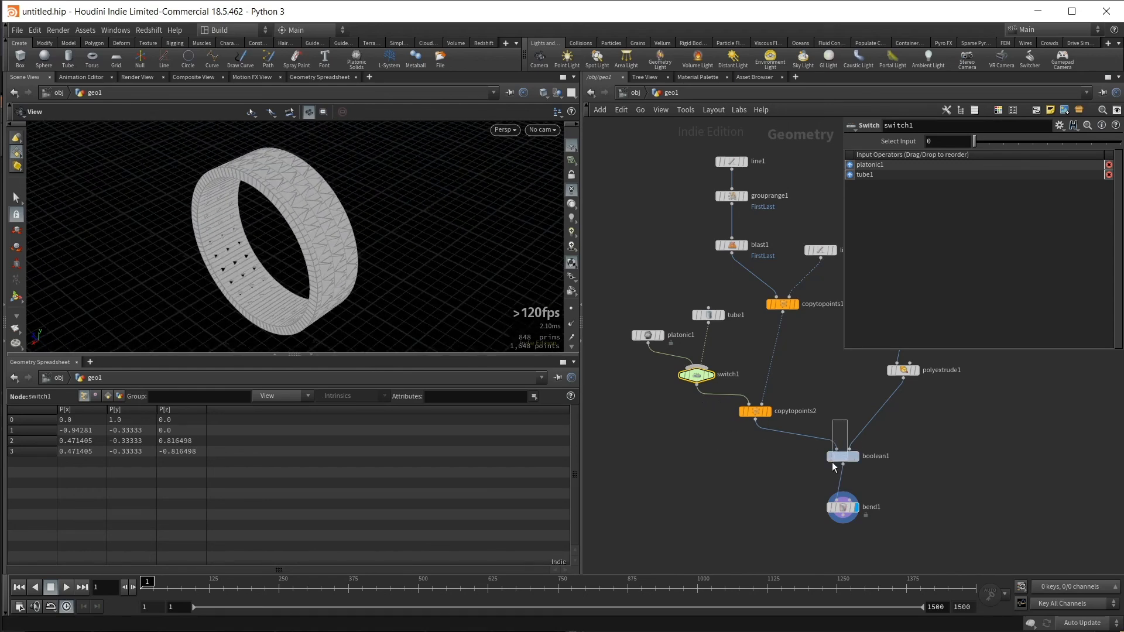
{"action": "left_click", "coordinate": [834, 459]}
{"action": "left_click", "coordinate": [954, 245]}
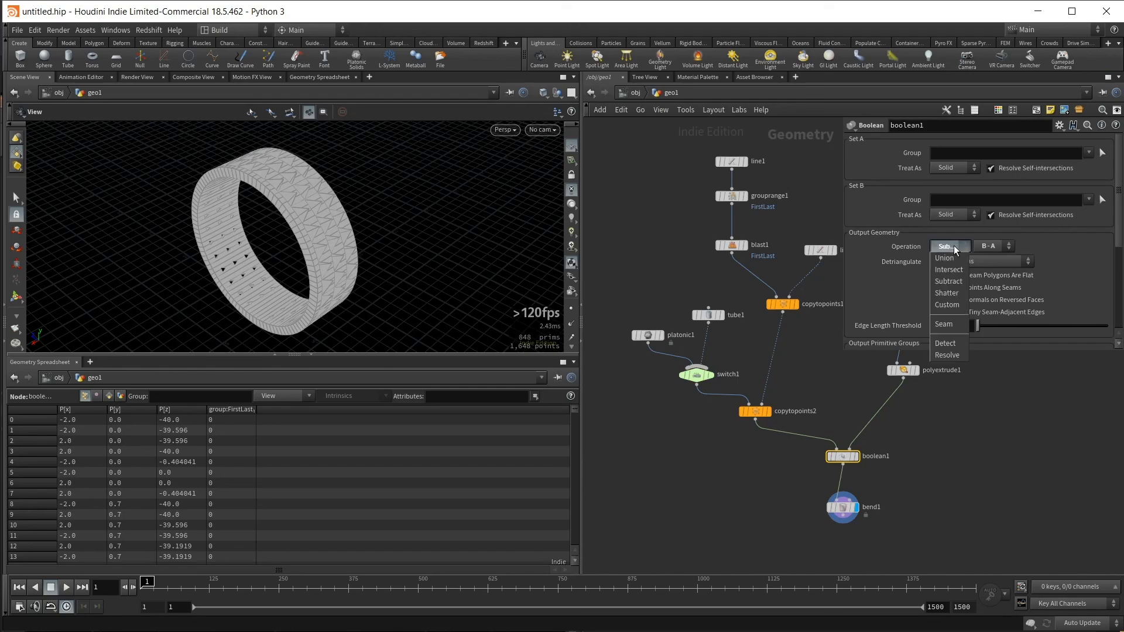
{"action": "left_click", "coordinate": [954, 248]}
{"action": "left_click_drag", "start_coordinate": [433, 175], "coordinate": [410, 170]}
- Display the Platonic Solids node, try Icosahedron as its solid type and settle on Octahedron
{"action": "left_click", "coordinate": [656, 334]}
{"action": "left_click", "coordinate": [663, 336]}
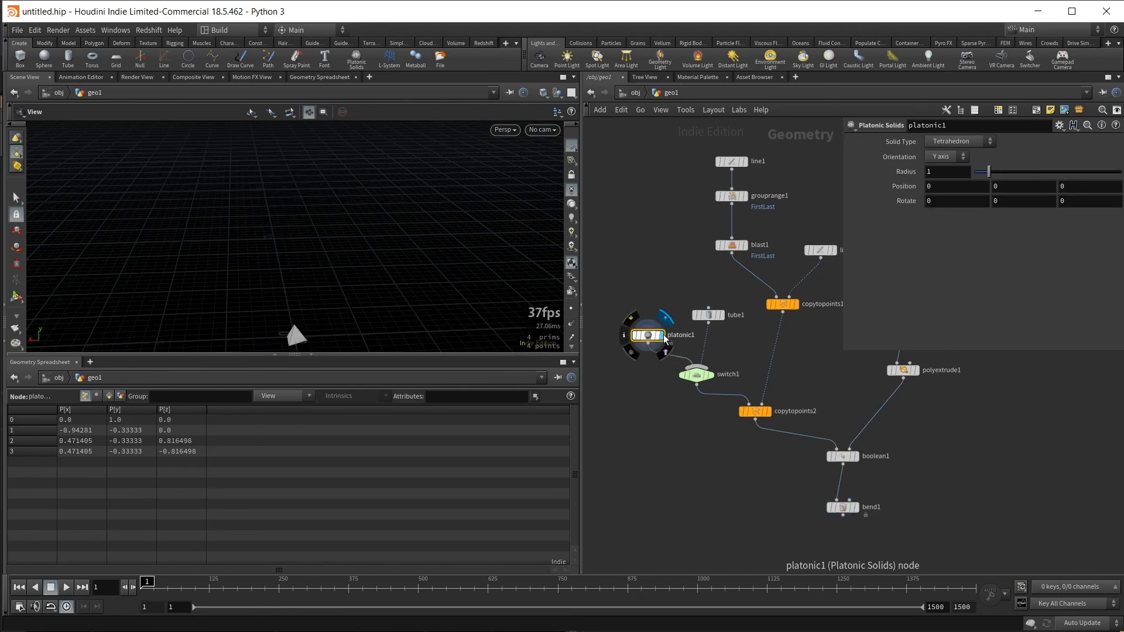
{"action": "left_click", "coordinate": [967, 142]}
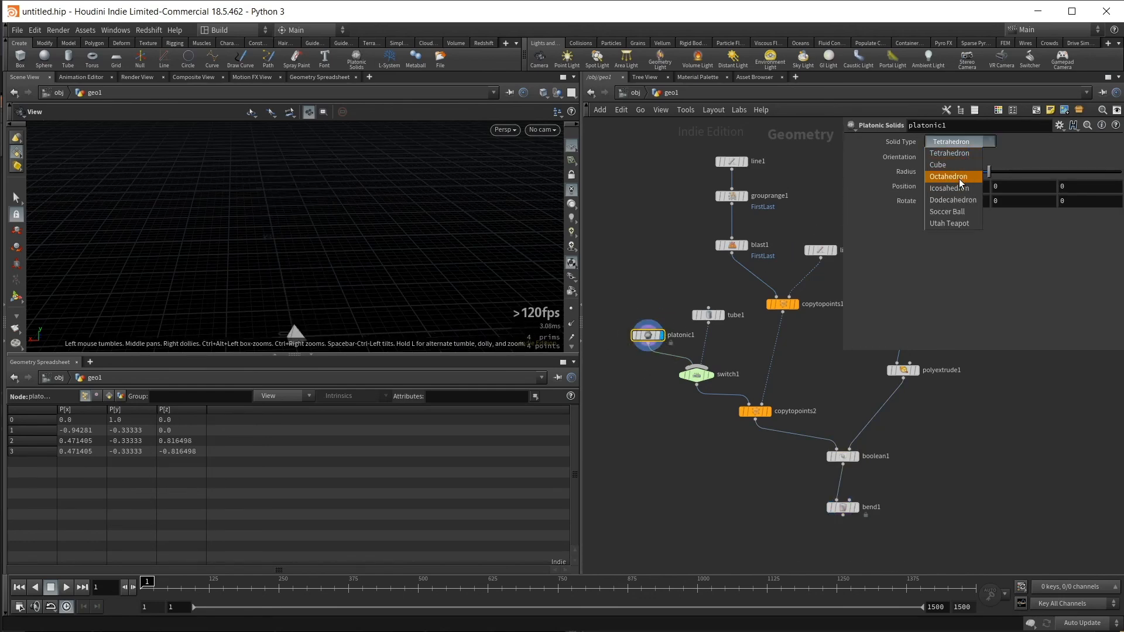
{"action": "left_click", "coordinate": [949, 189]}
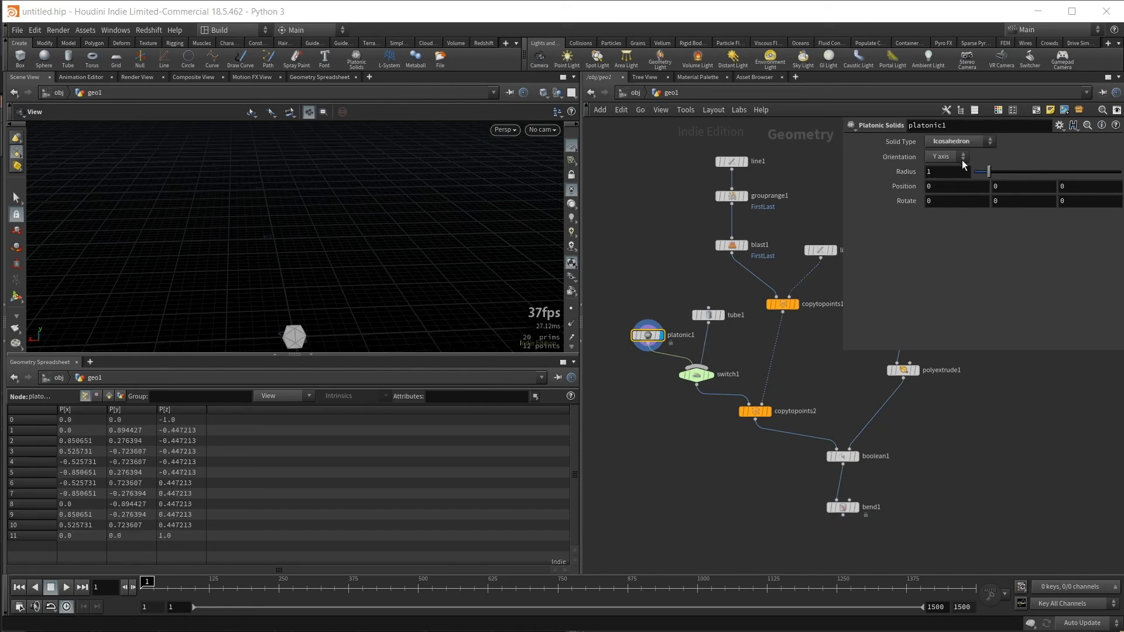
{"action": "left_click", "coordinate": [963, 142]}
{"action": "left_click", "coordinate": [949, 169]}
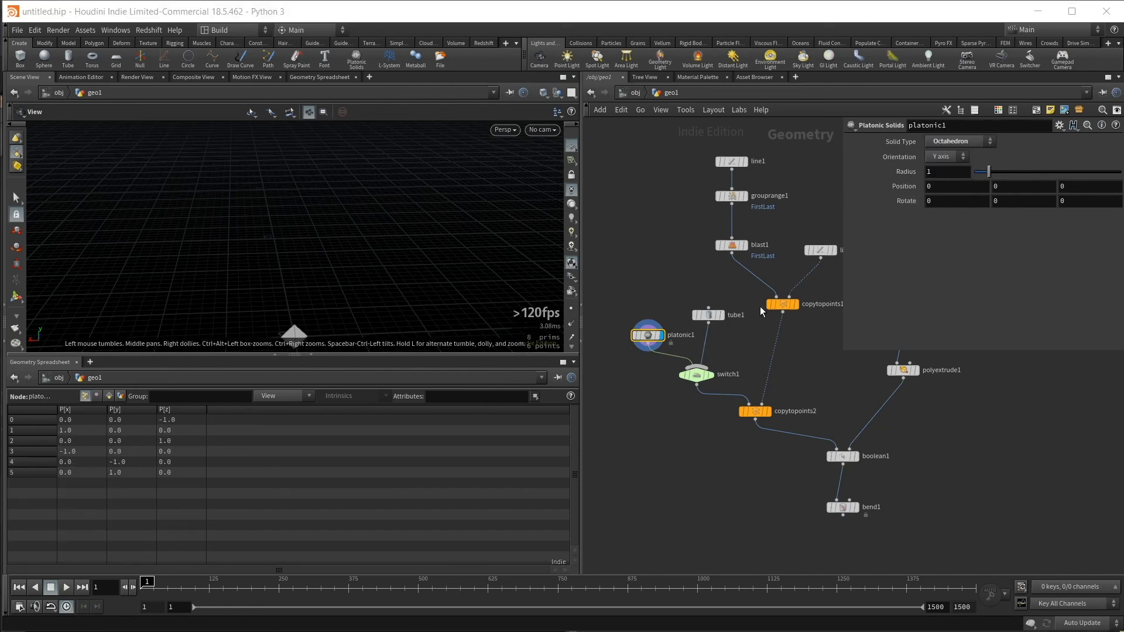
- Display the second Copy to Points node, followed by the Boolean node, to inspect the octahedron cutters on the flat strip
{"action": "left_click", "coordinate": [771, 394]}
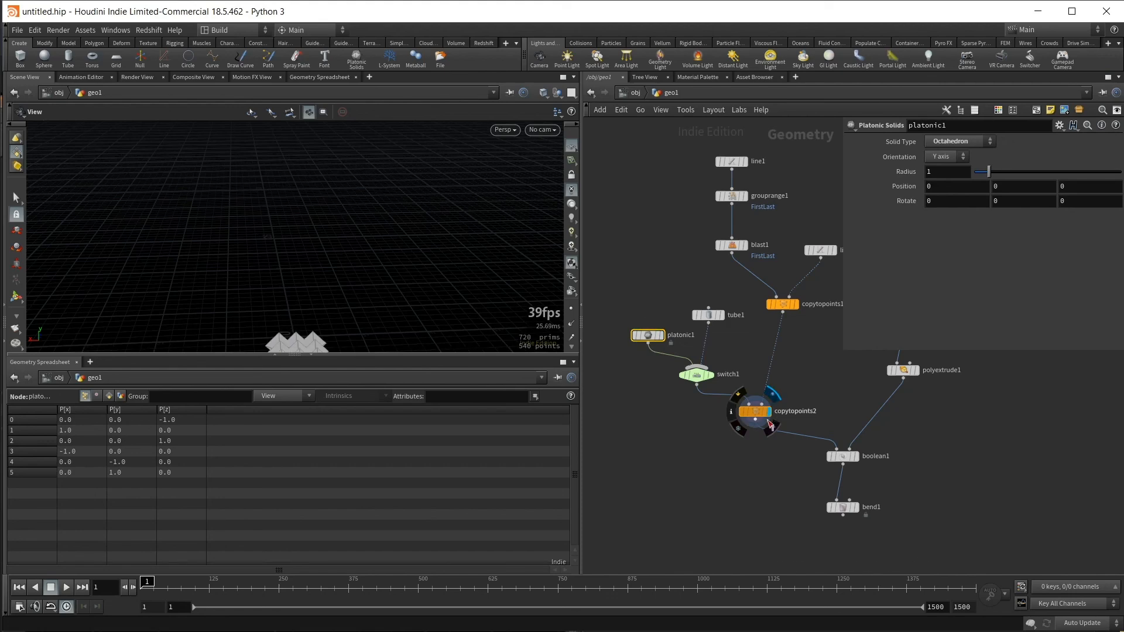
{"action": "left_click", "coordinate": [858, 457]}
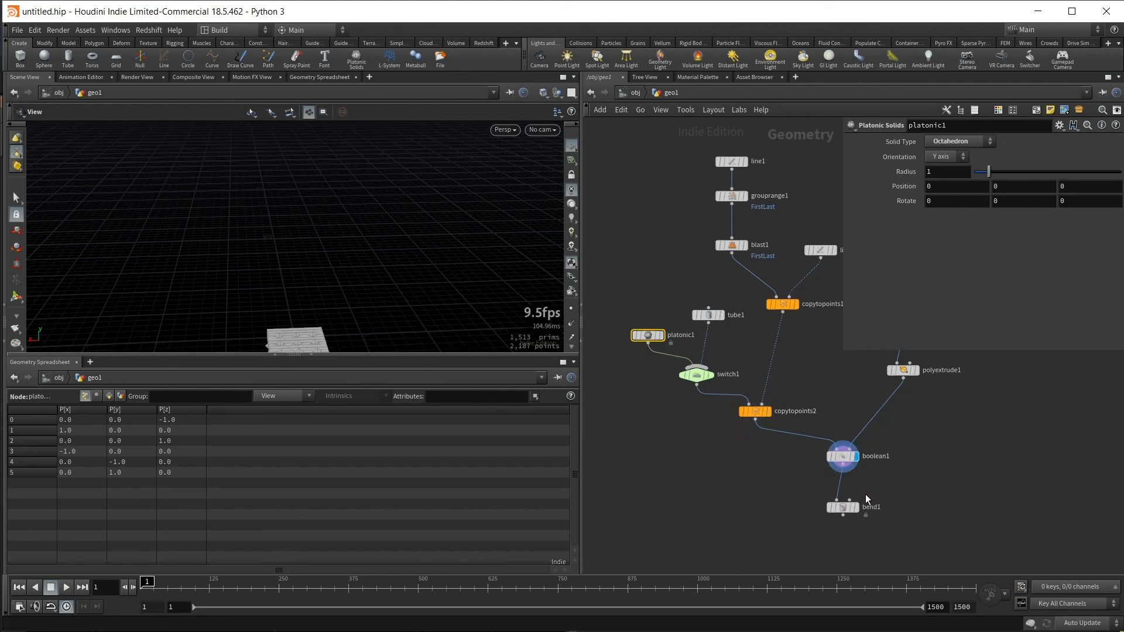
{"action": "left_click_drag", "start_coordinate": [379, 223], "coordinate": [451, 212]}
- Move the Platonic Solids node slightly away from the tube, set its radius to 0.5 and display the Bend node's ring
{"action": "left_click_drag", "start_coordinate": [644, 336], "coordinate": [631, 323]}
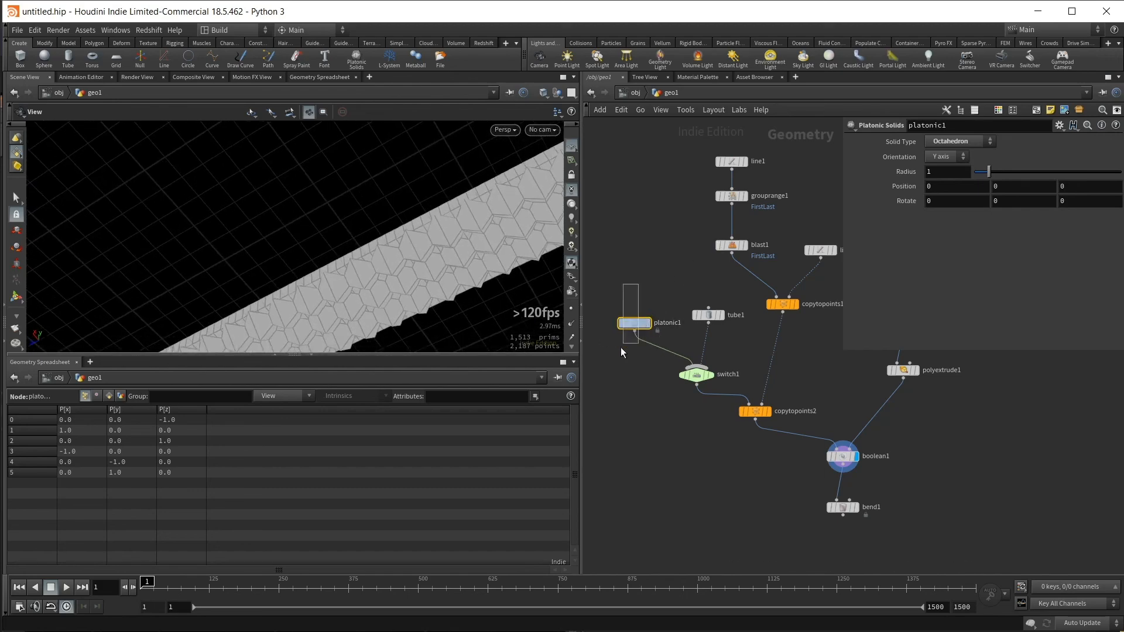
{"action": "left_click_drag", "start_coordinate": [947, 173], "coordinate": [905, 154]}
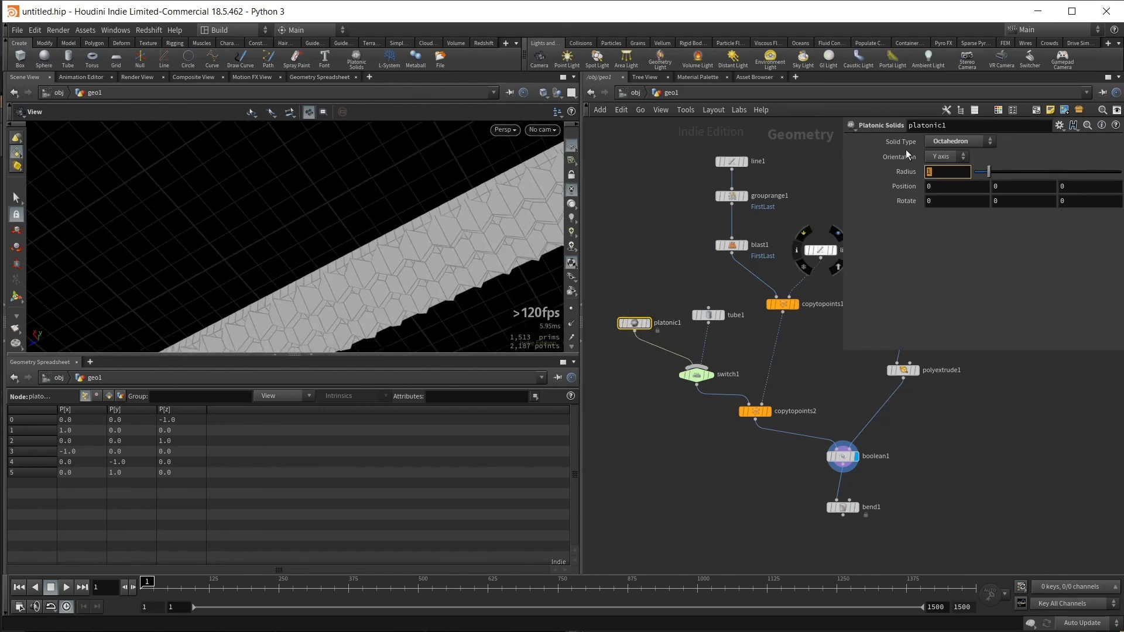
{"action": "type", "text": ".5"}
{"action": "key", "text": "Return"}
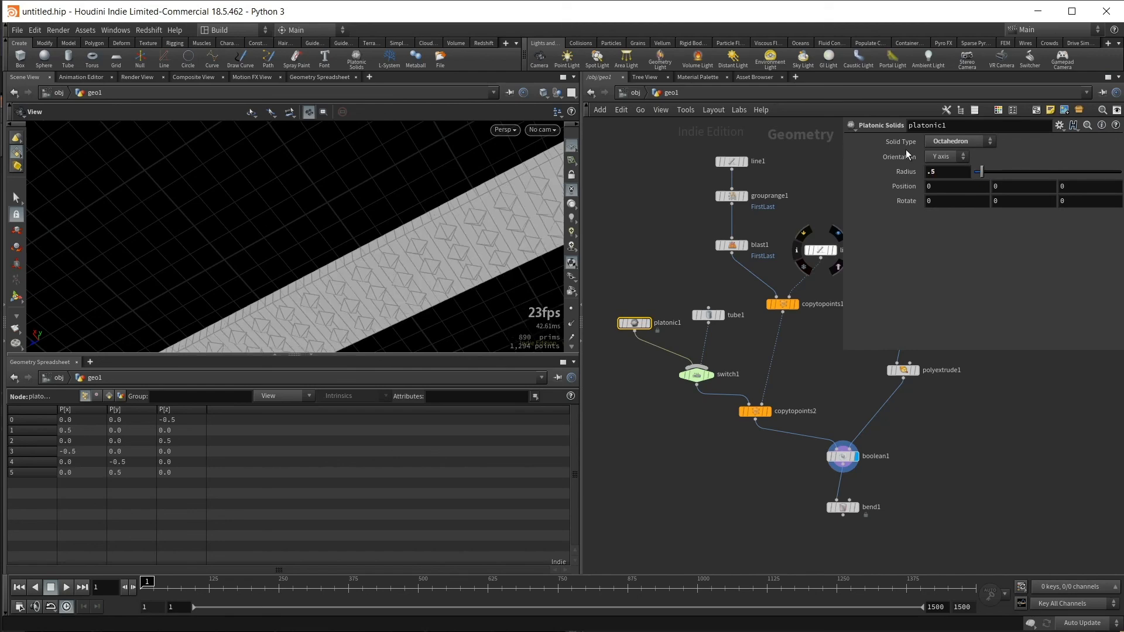
{"action": "left_click", "coordinate": [856, 508]}
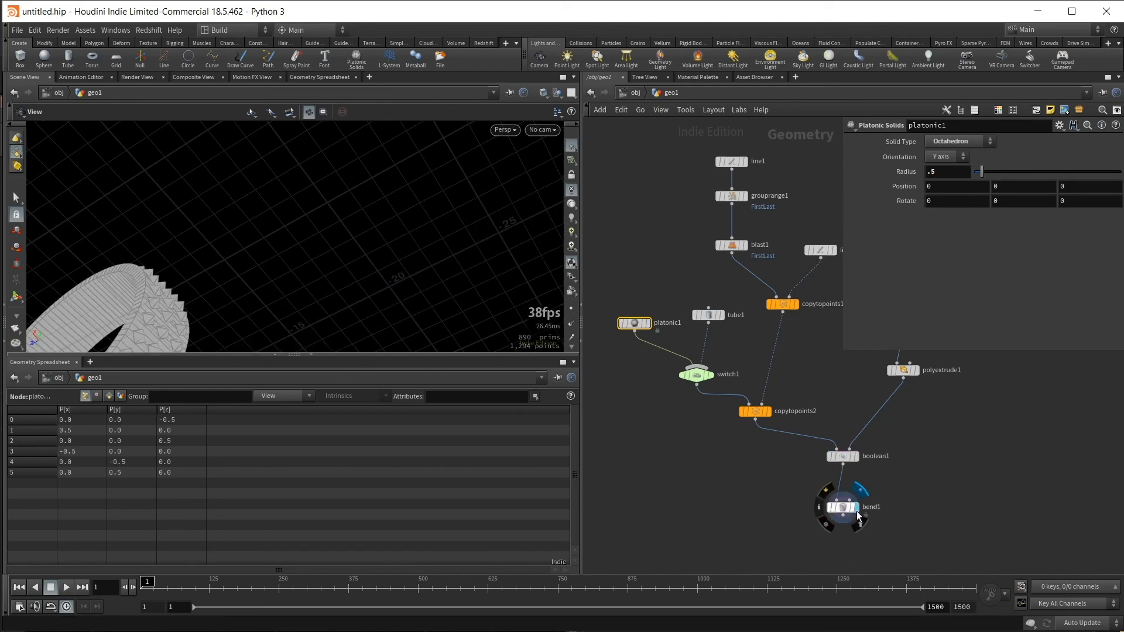
{"action": "left_click_drag", "start_coordinate": [339, 221], "coordinate": [431, 199]}
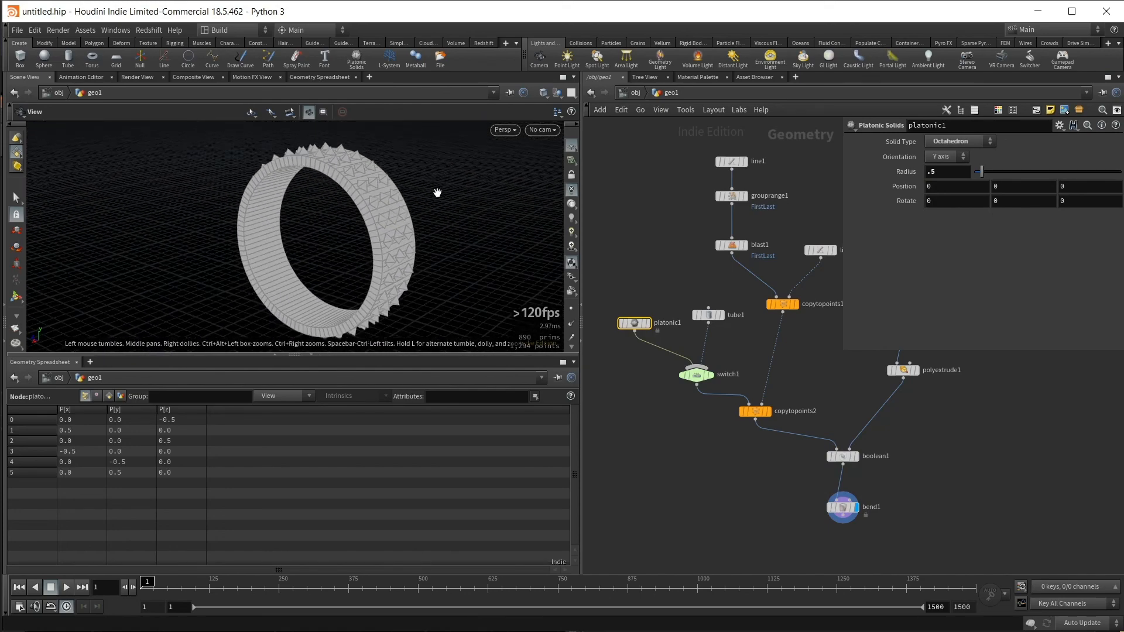